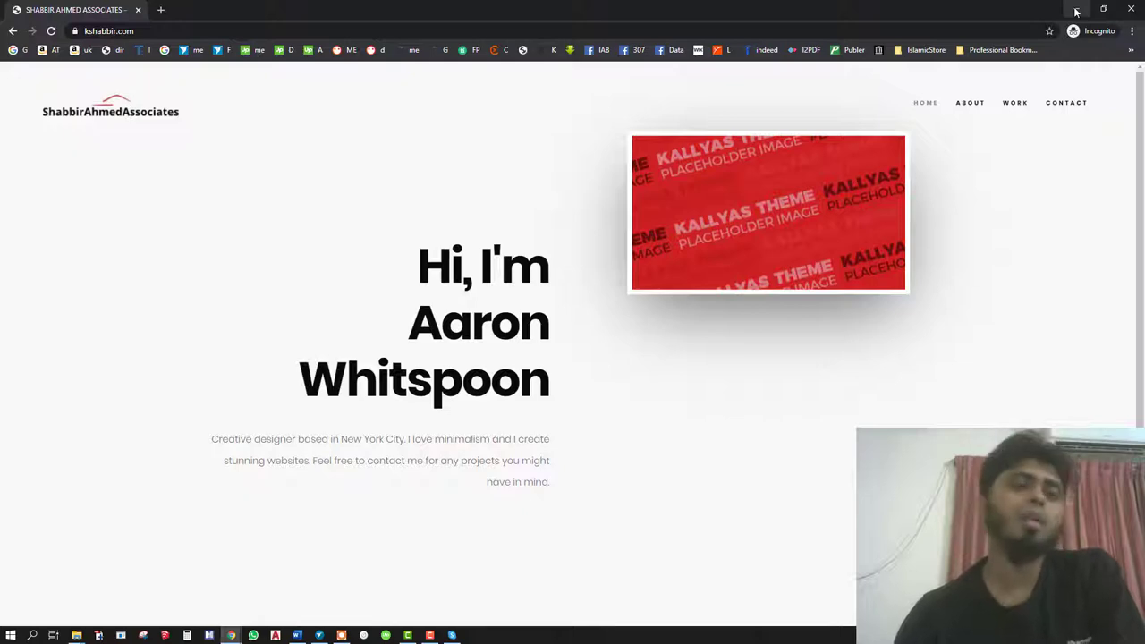
Switch to the WordPress admin, review its sections from Jetpack to Plugins and open the installed plugins in a new tab.
left_click(1076, 10)
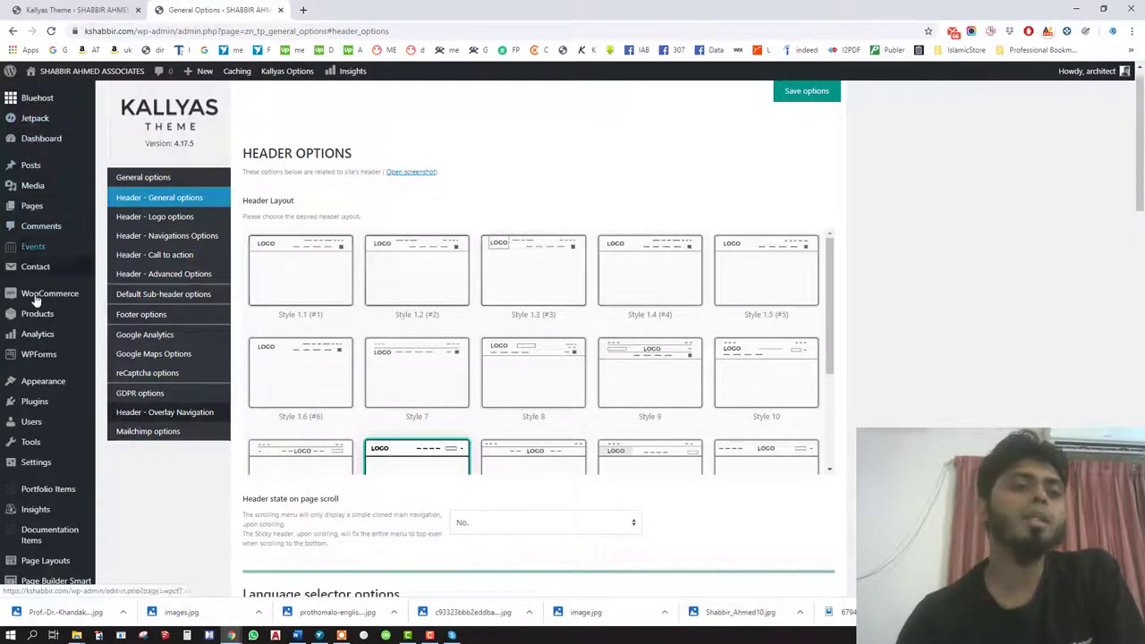
mouse_move(44, 109)
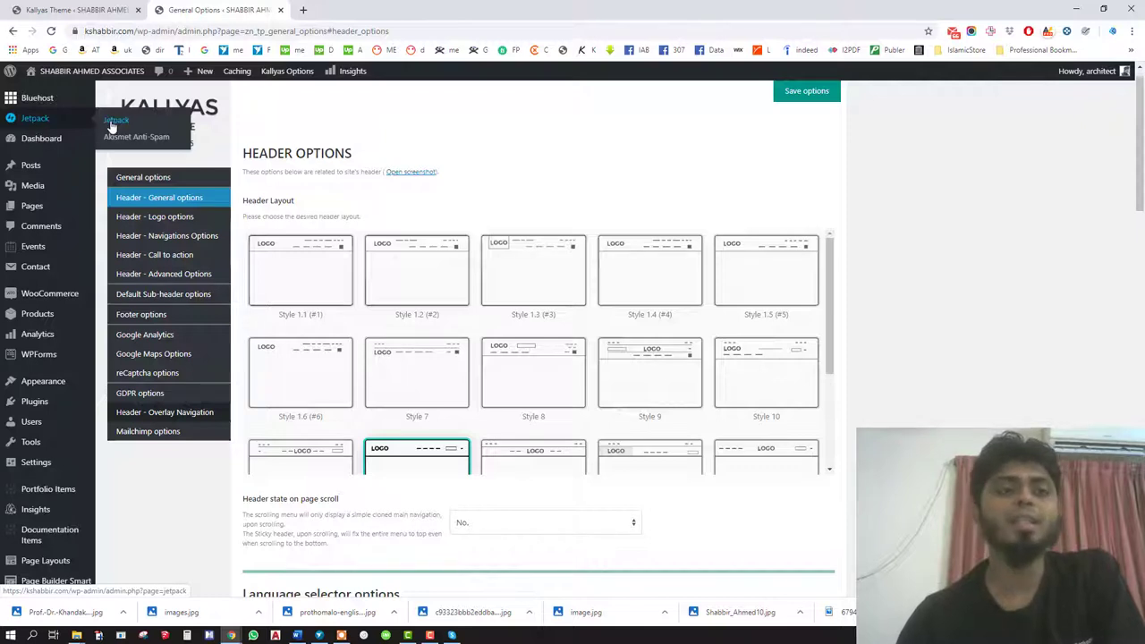
mouse_move(33, 199)
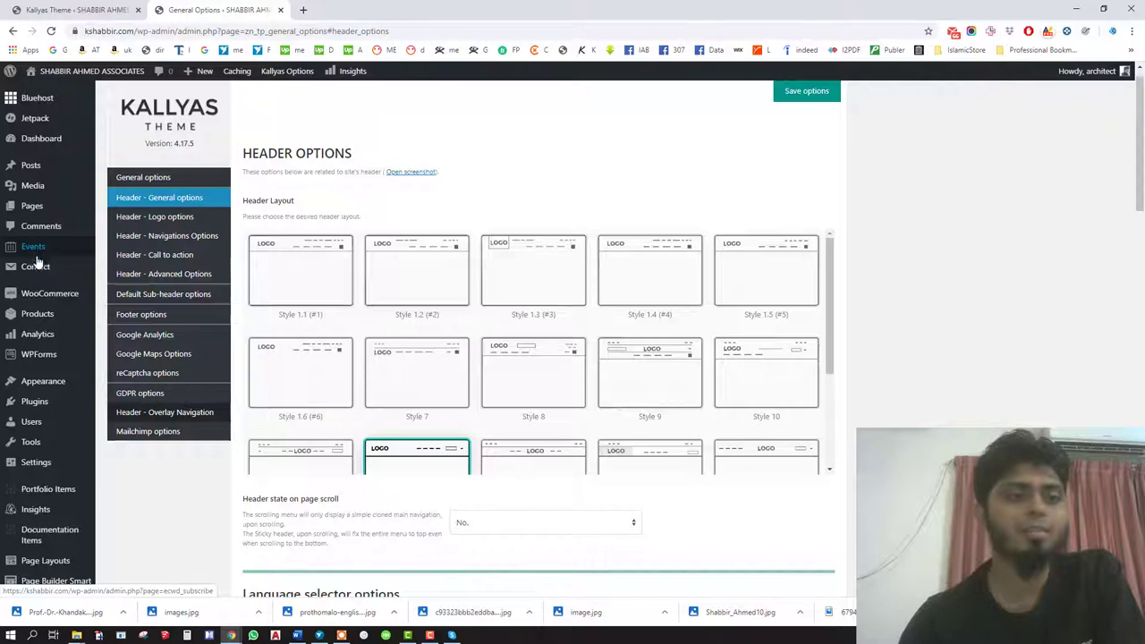
mouse_move(33, 276)
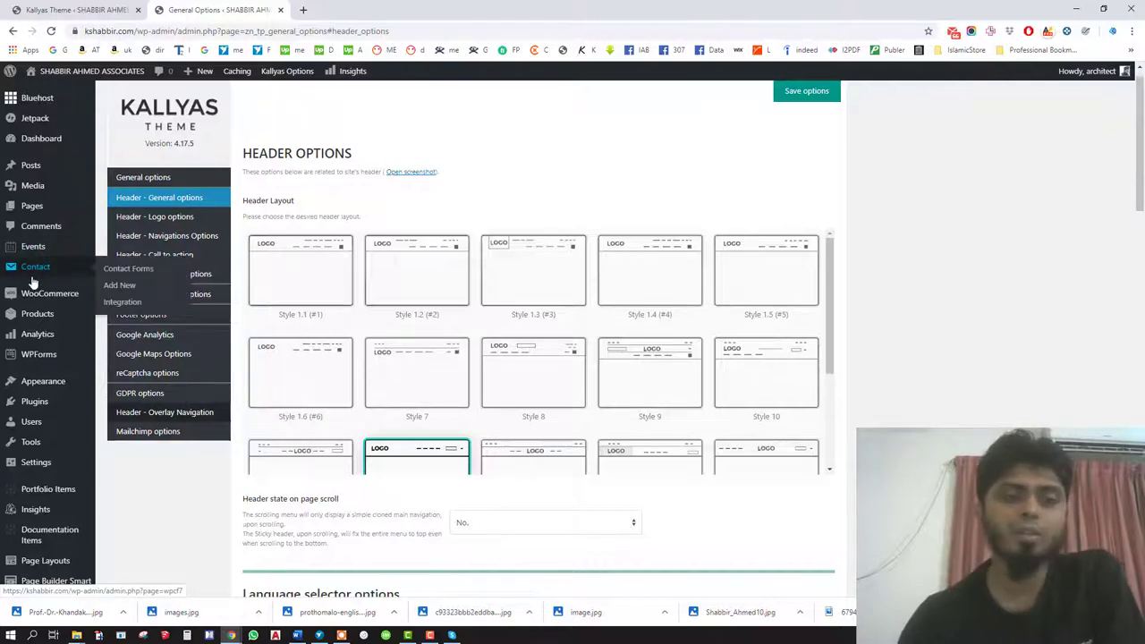
mouse_move(46, 299)
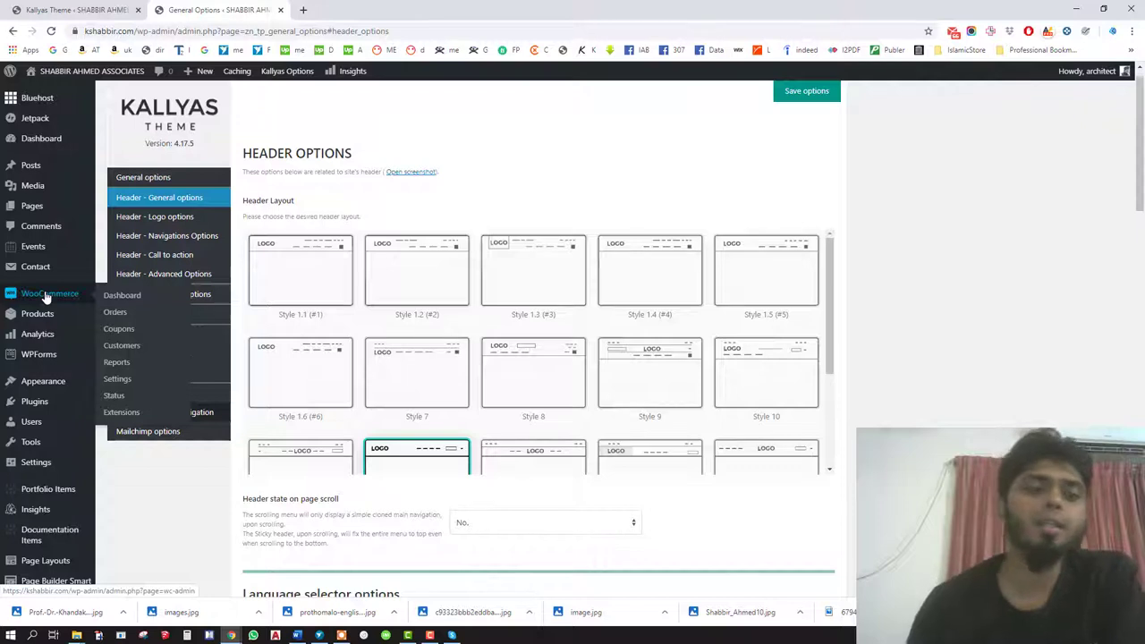
mouse_move(22, 315)
mouse_move(25, 340)
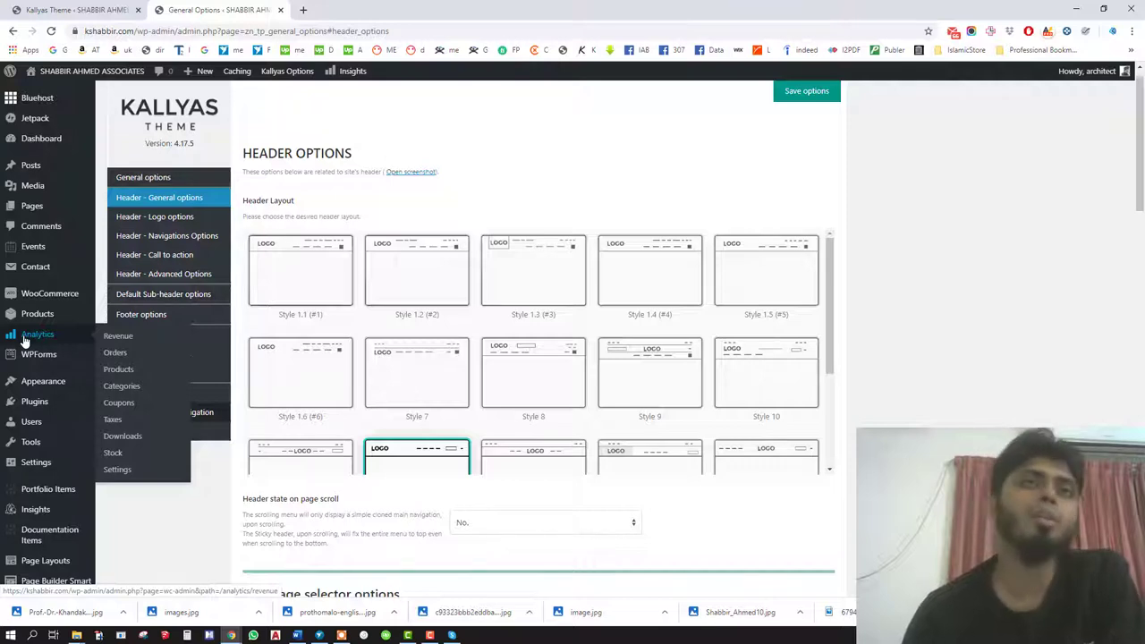
mouse_move(22, 387)
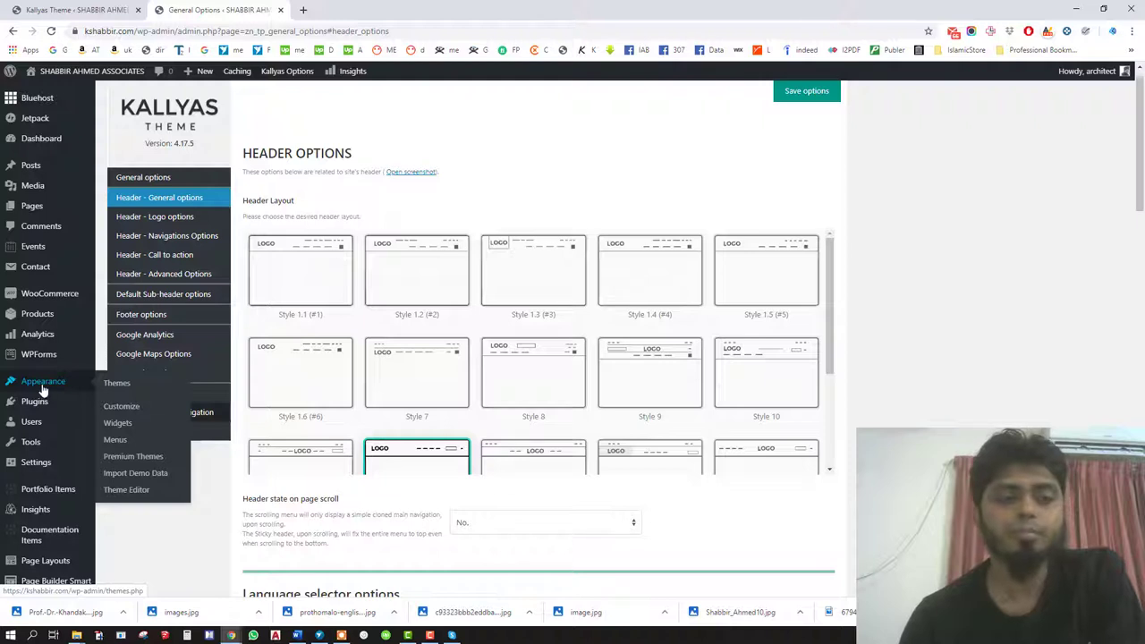
mouse_move(287, 71)
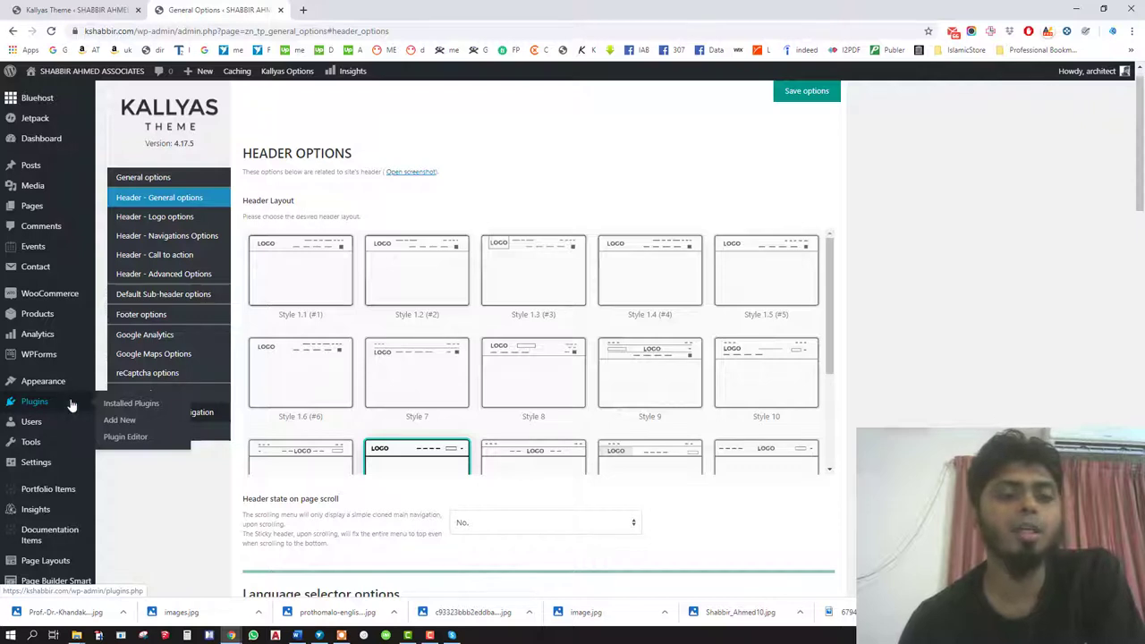
middle_click(130, 404)
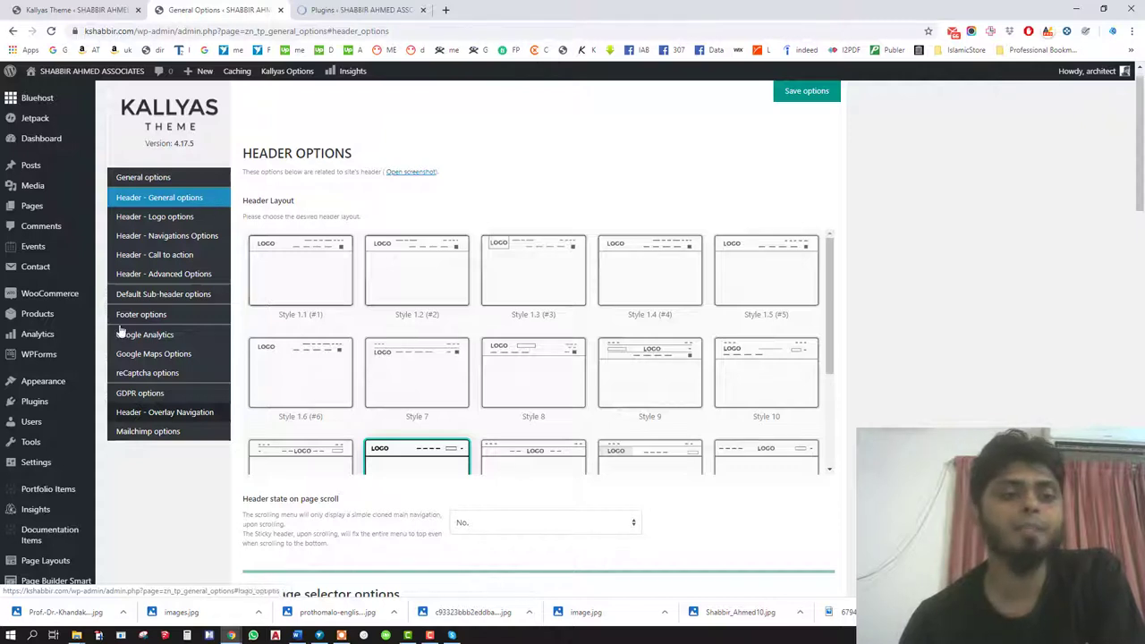
Examine the remaining admin sections from Tools and Settings down to the Kallyas Theme Dashboard entries.
mouse_move(53, 430)
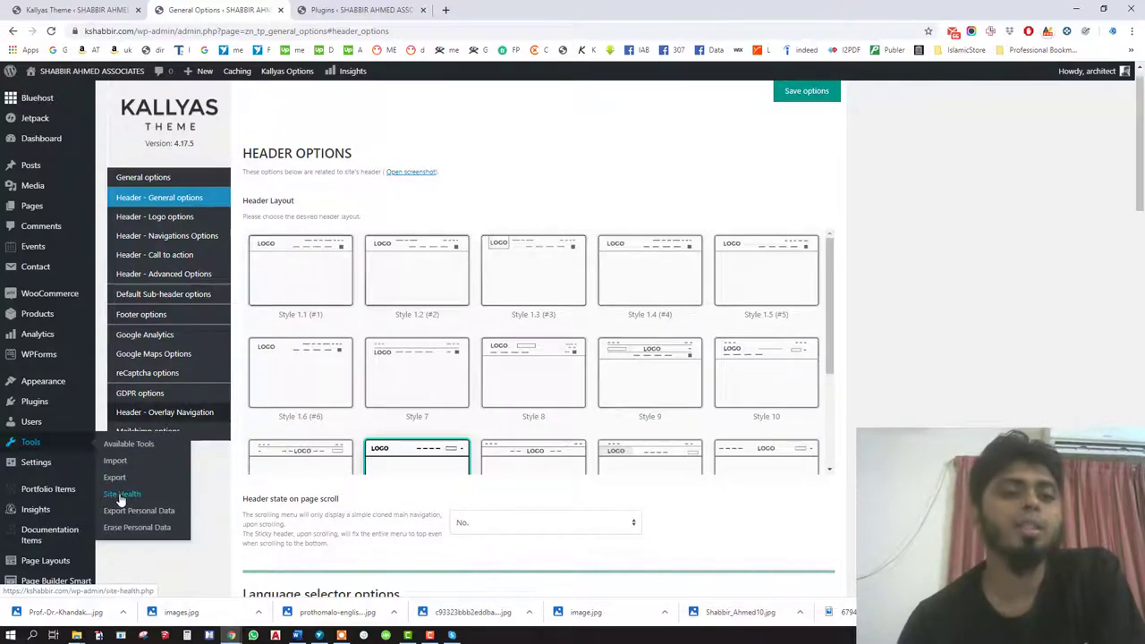
mouse_move(61, 469)
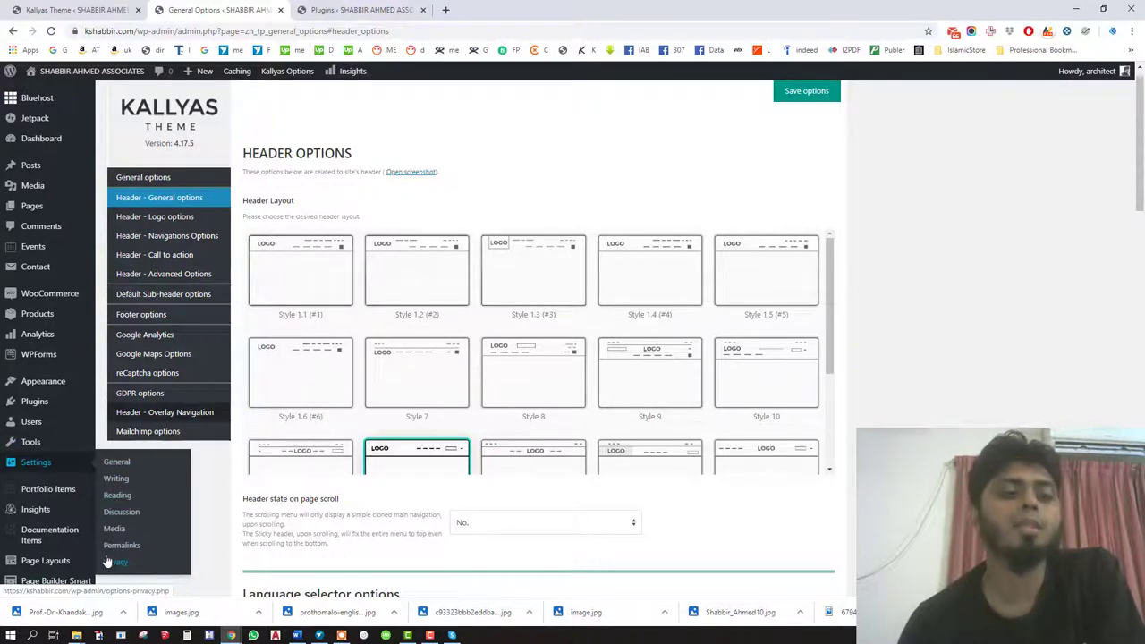
mouse_move(61, 494)
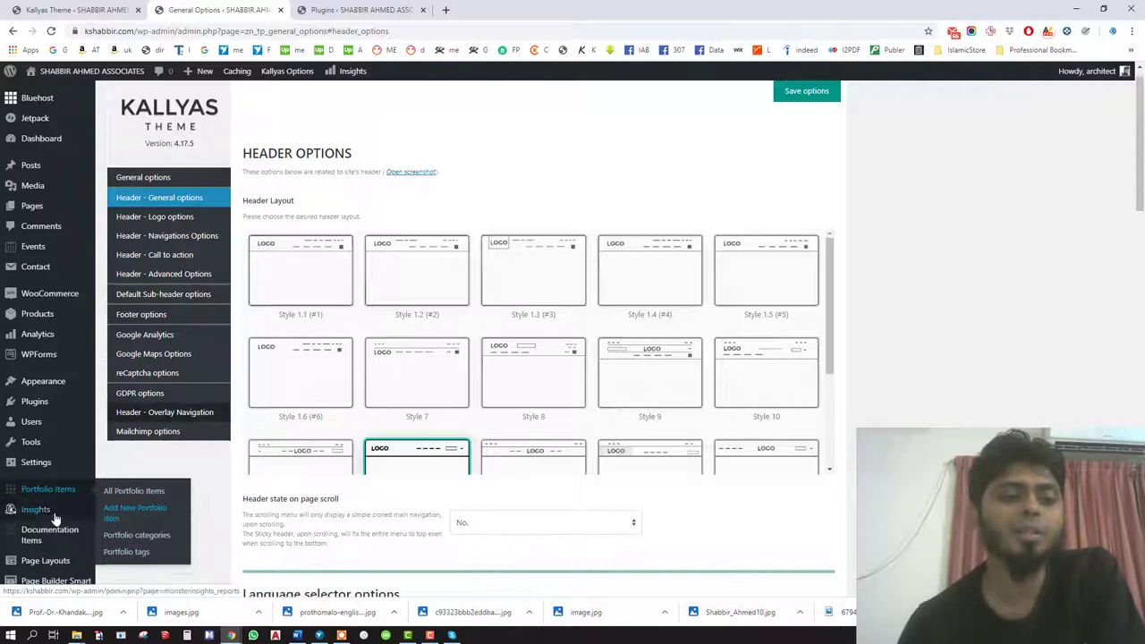
scroll(49, 465, "down", 2)
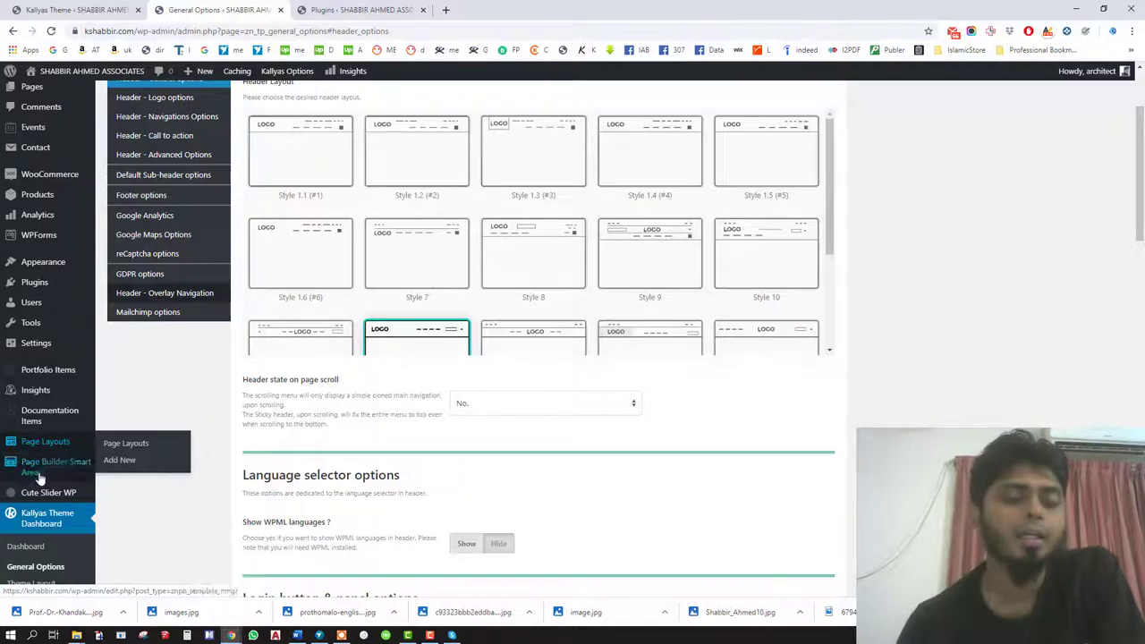
scroll(39, 514, "down", 2)
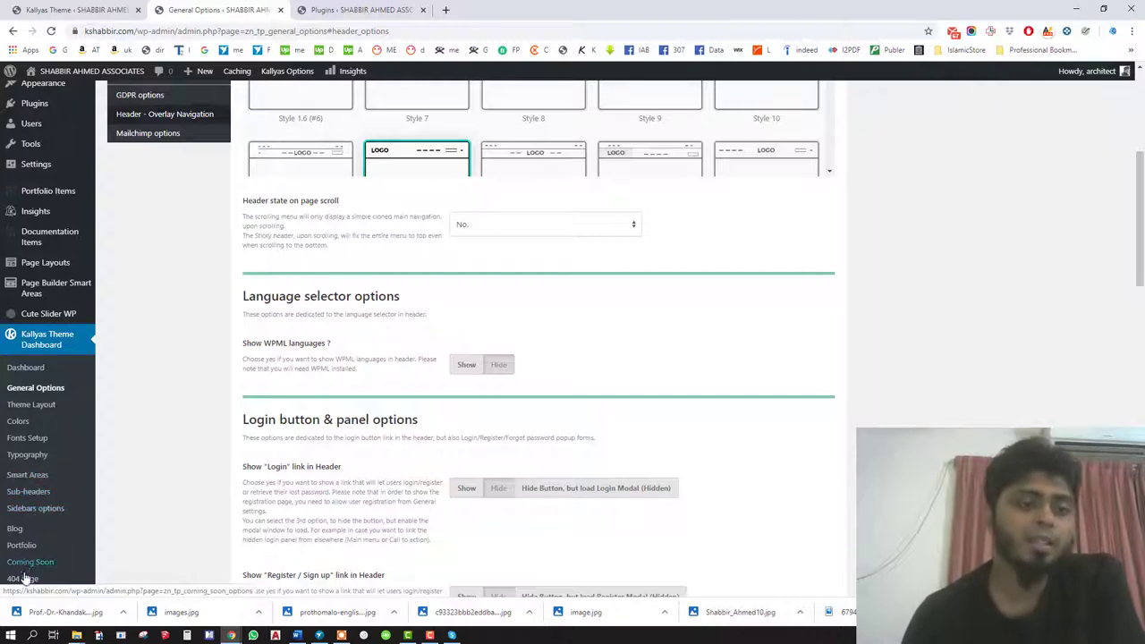
Examine the list of plugins installed on the site, including the active and inactive ones.
left_click(322, 9)
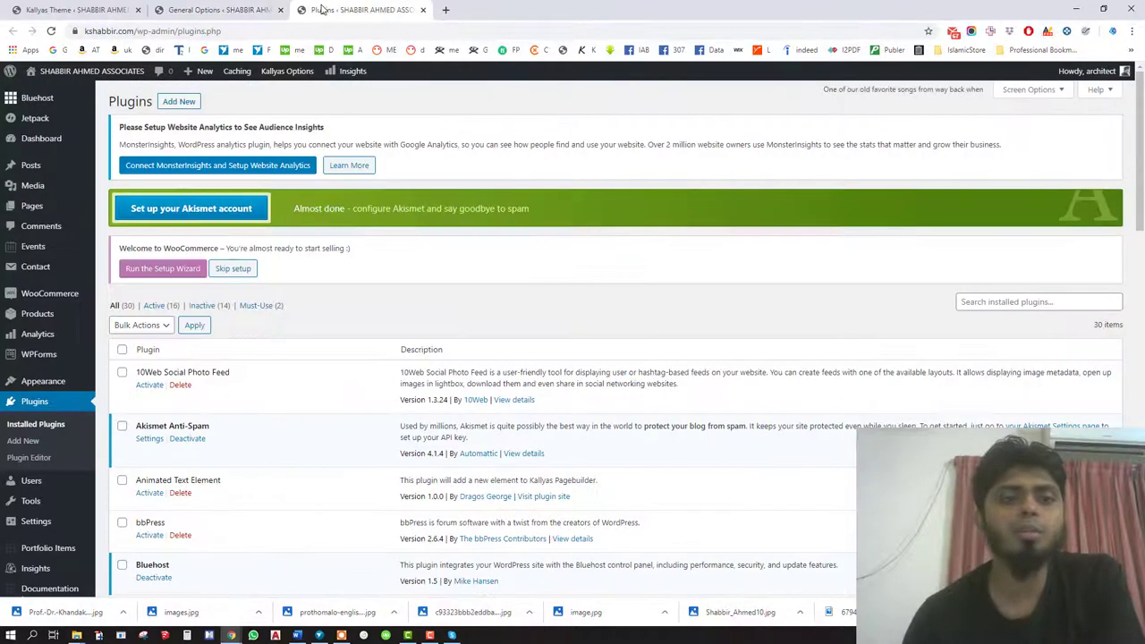
scroll(355, 194, "down", 2)
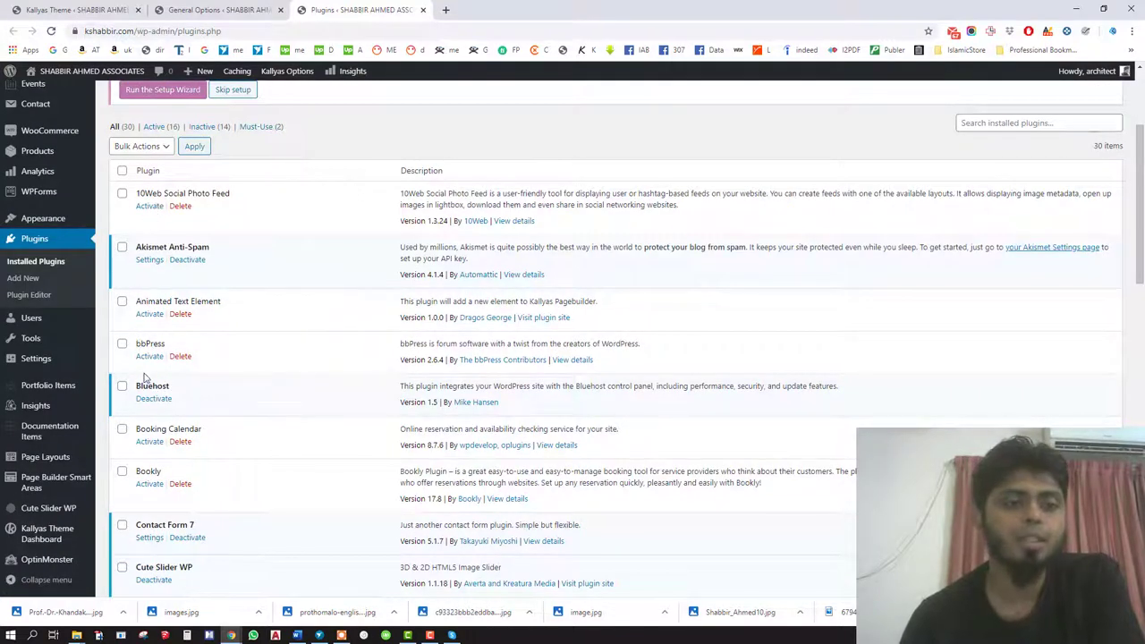
scroll(156, 510, "down", 3)
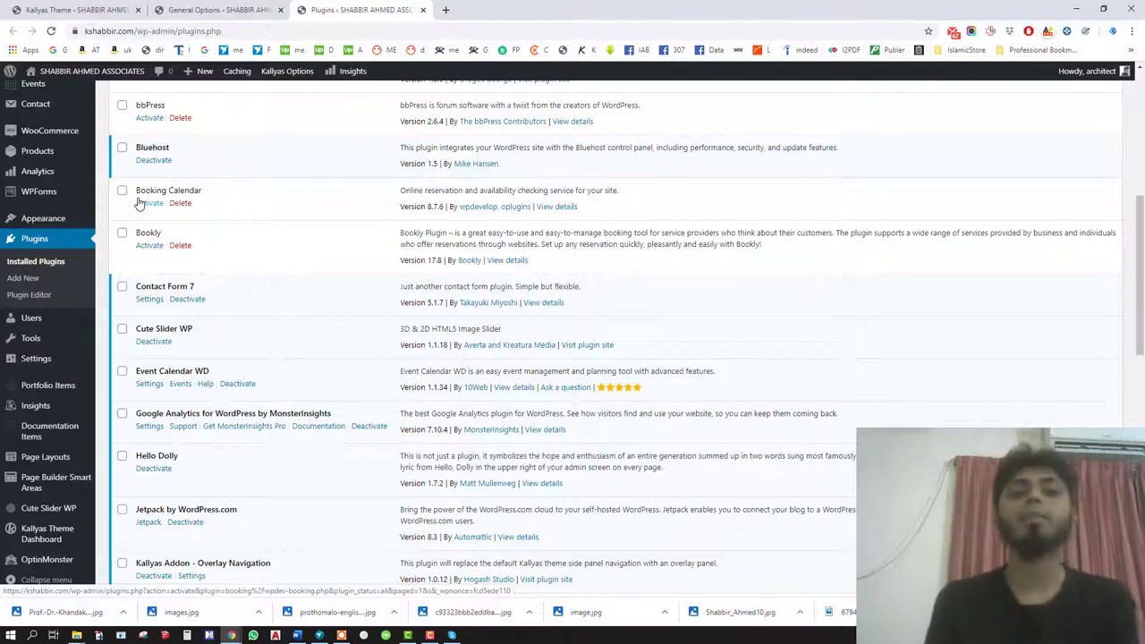
left_click(251, 9)
left_click(357, 9)
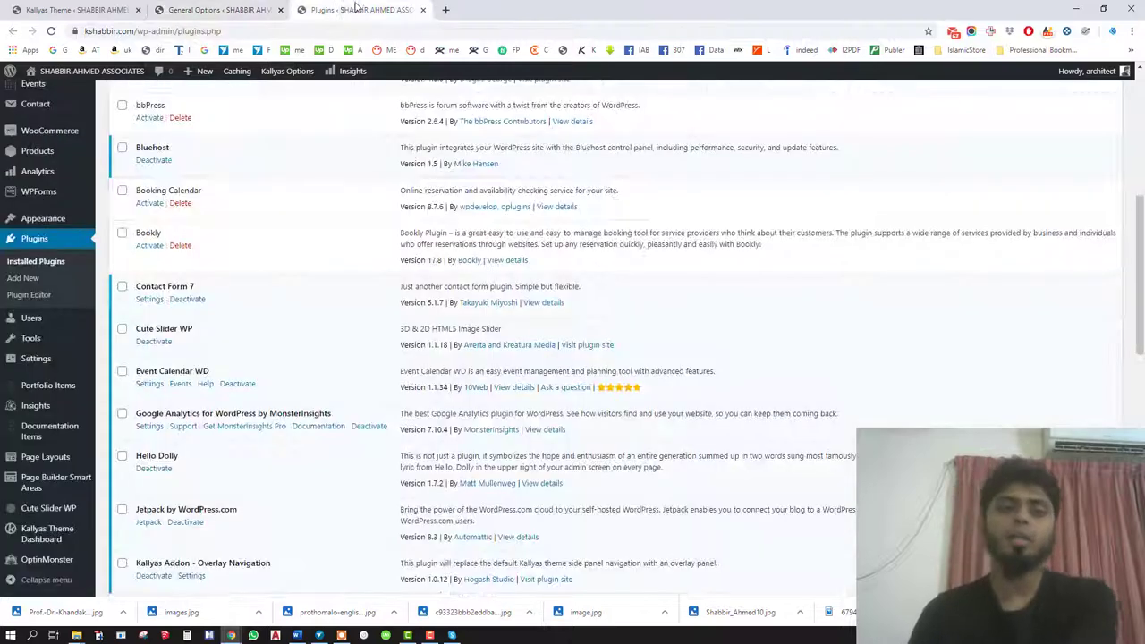
Open the Kallyas general header options in a new tab and close the Plugins tab.
left_click(222, 10)
mouse_move(282, 78)
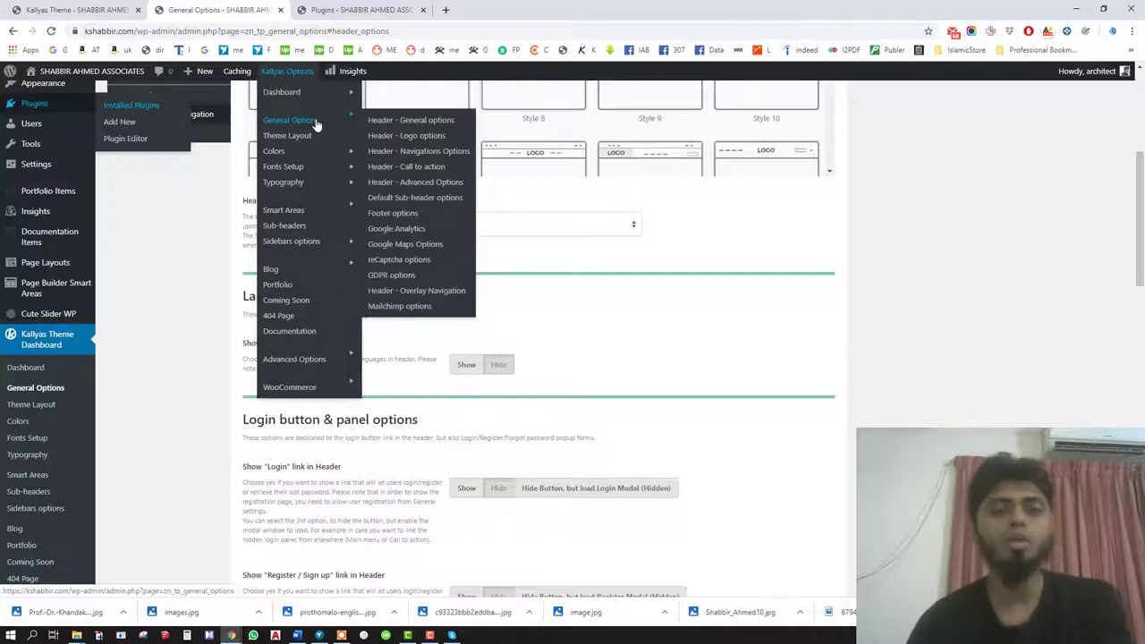
middle_click(374, 123)
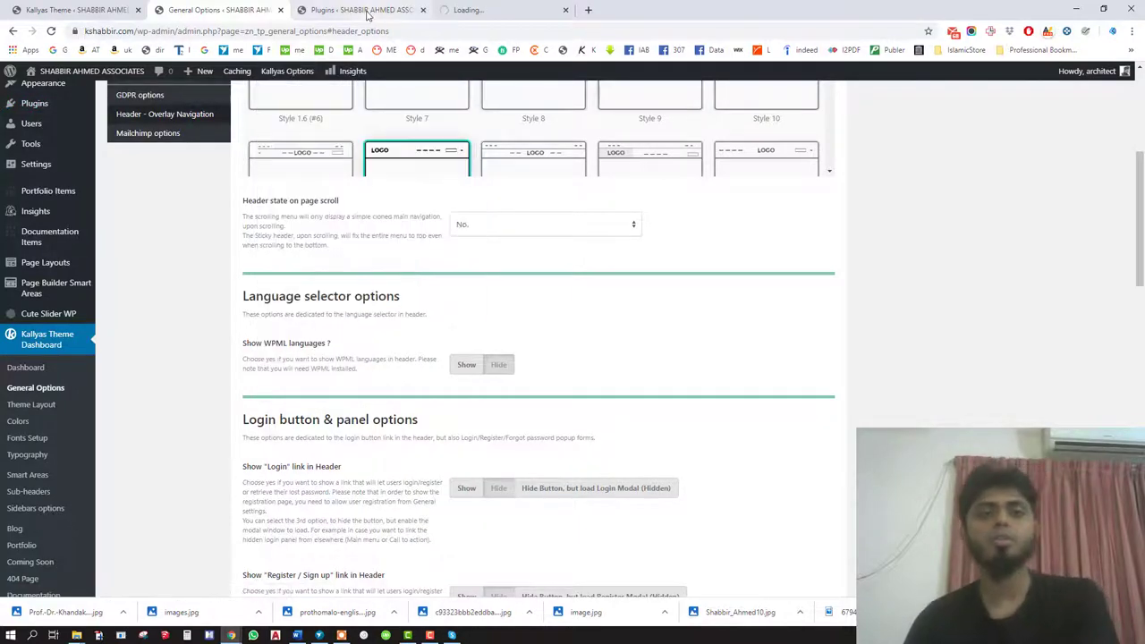
left_click(362, 10)
middle_click(364, 10)
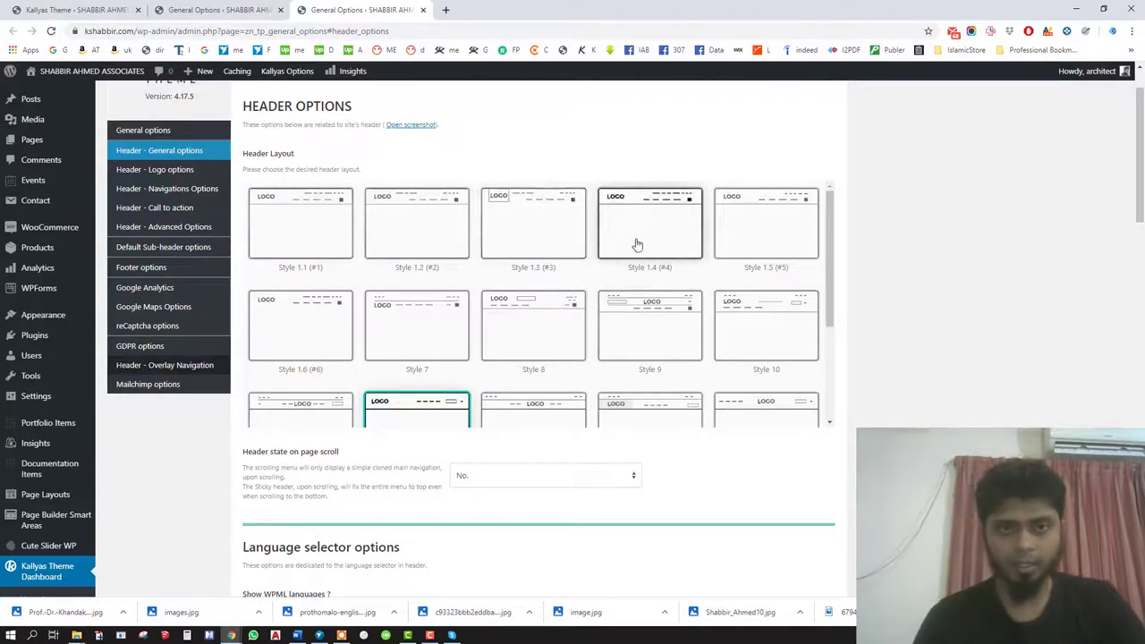
Open the live site in a new tab and compare its header with the layout selected in the header options.
mouse_move(82, 73)
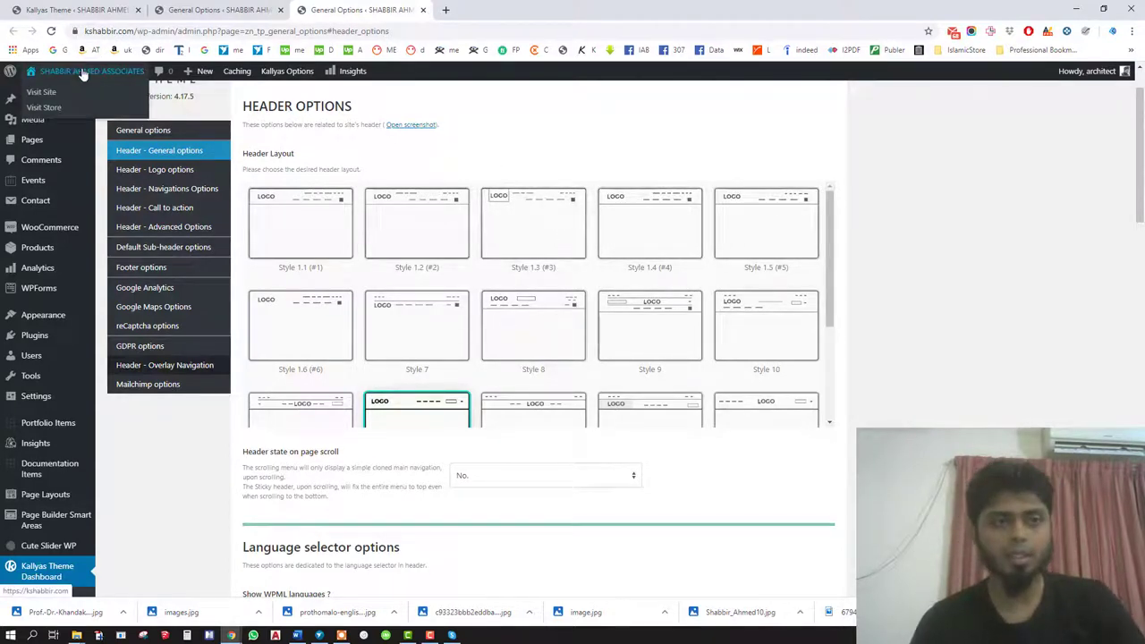
middle_click(39, 93)
left_click(474, 9)
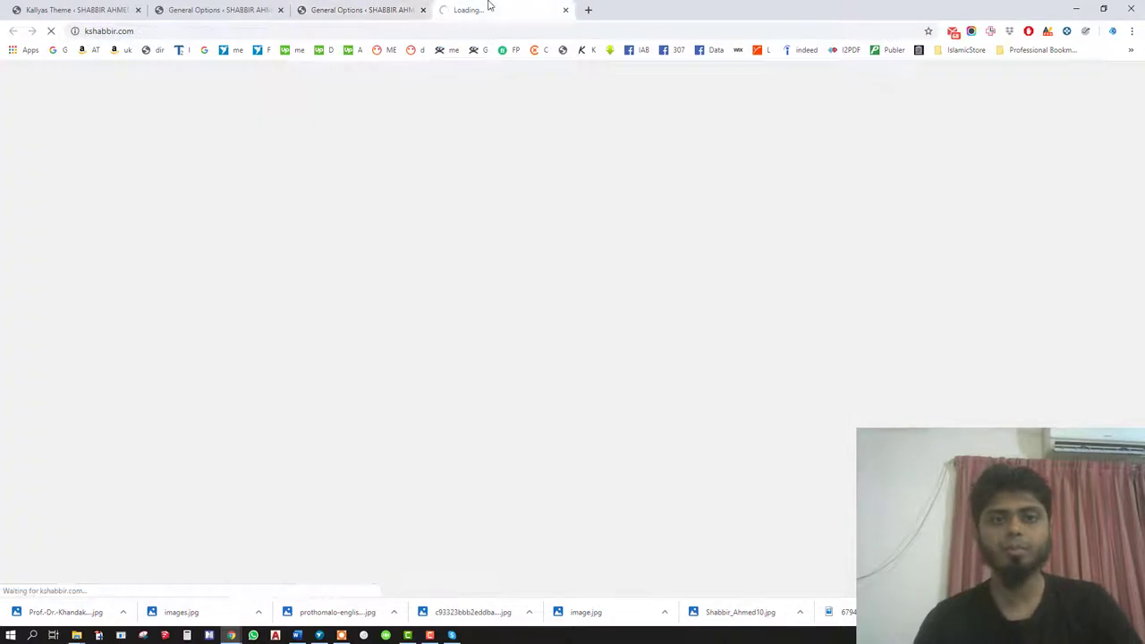
left_click(386, 12)
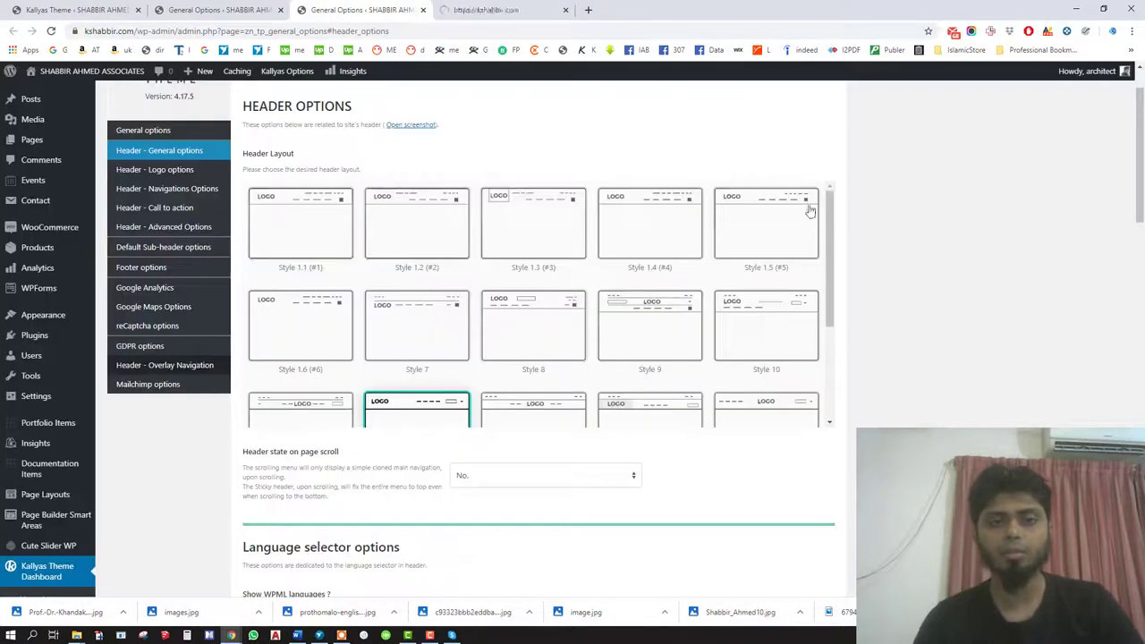
scroll(643, 331, "down", 2)
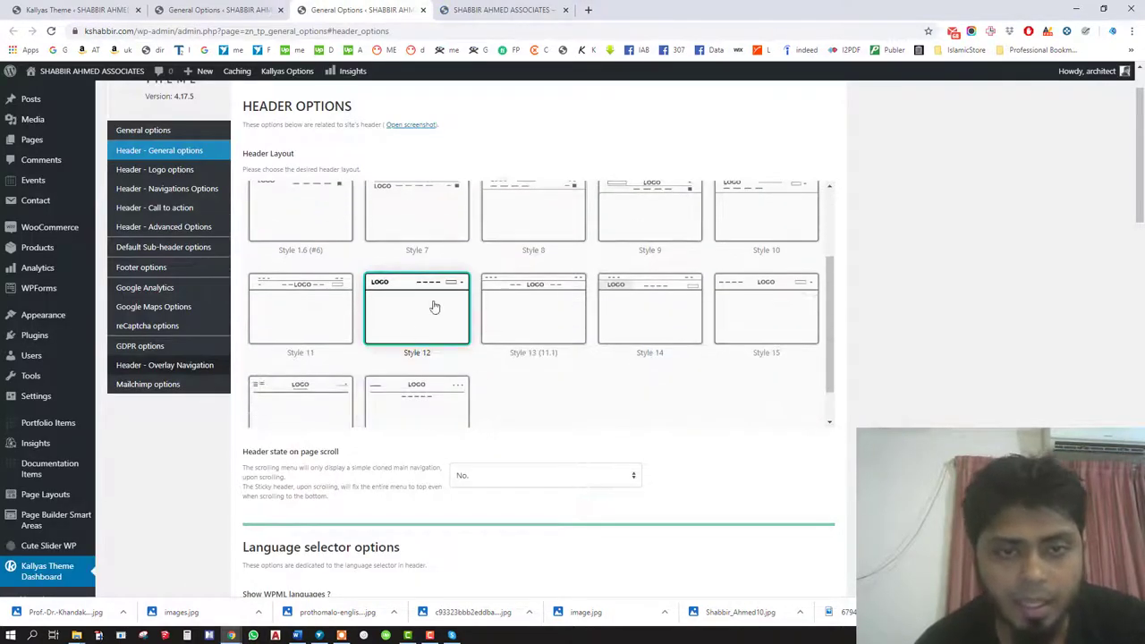
left_click(474, 11)
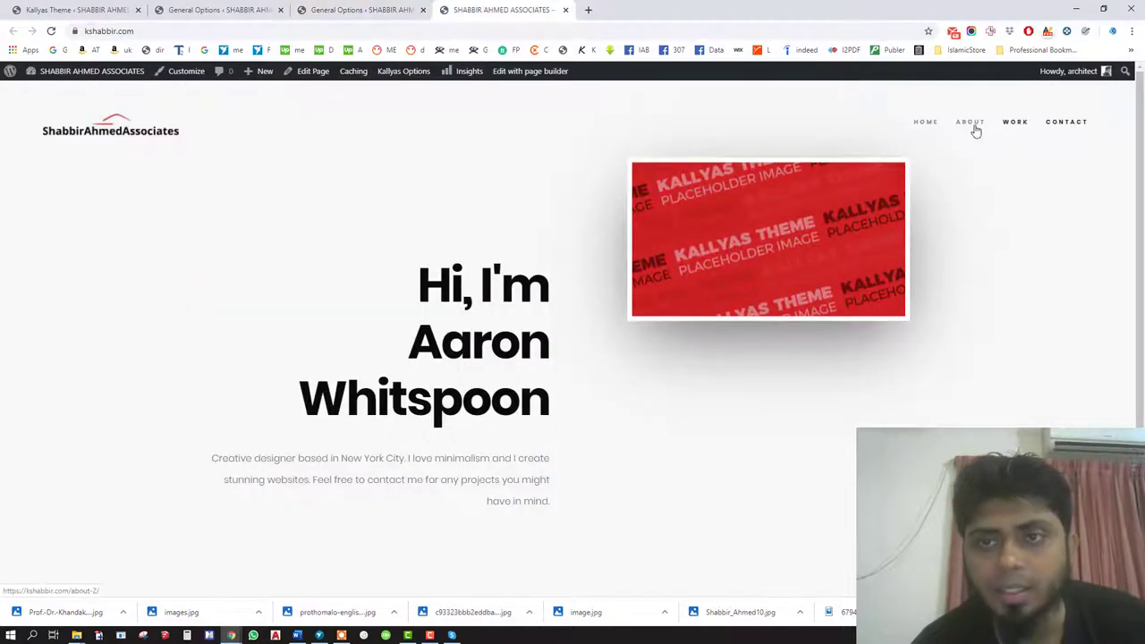
left_click(358, 10)
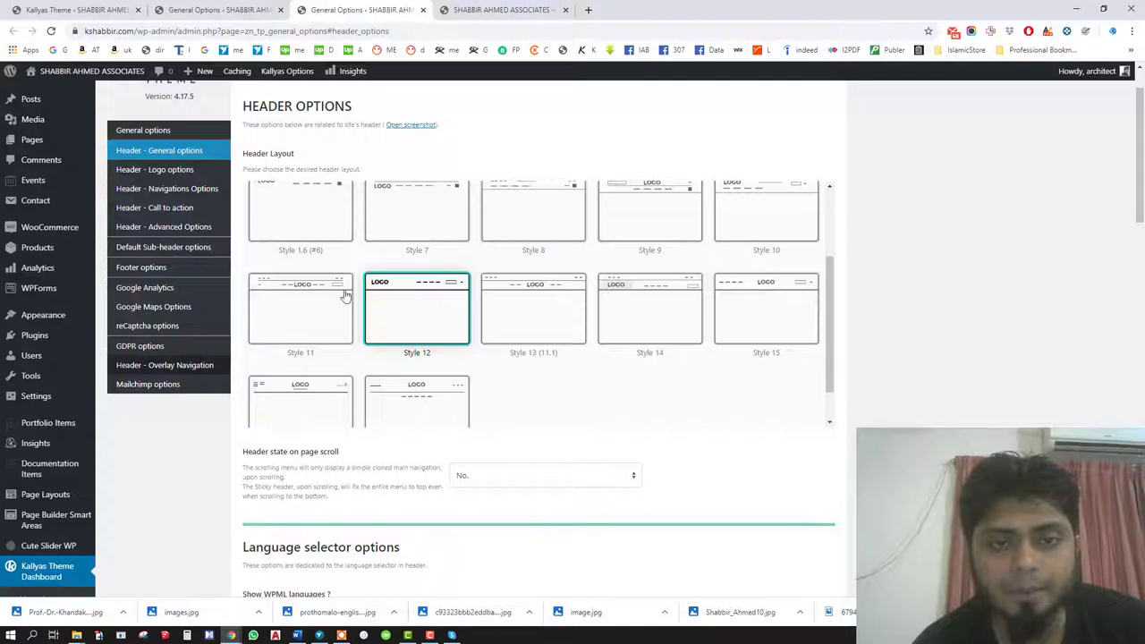
Look through the available header layouts and select Style 1.2 (#2) as the site's header layout.
scroll(541, 317, "up", 1)
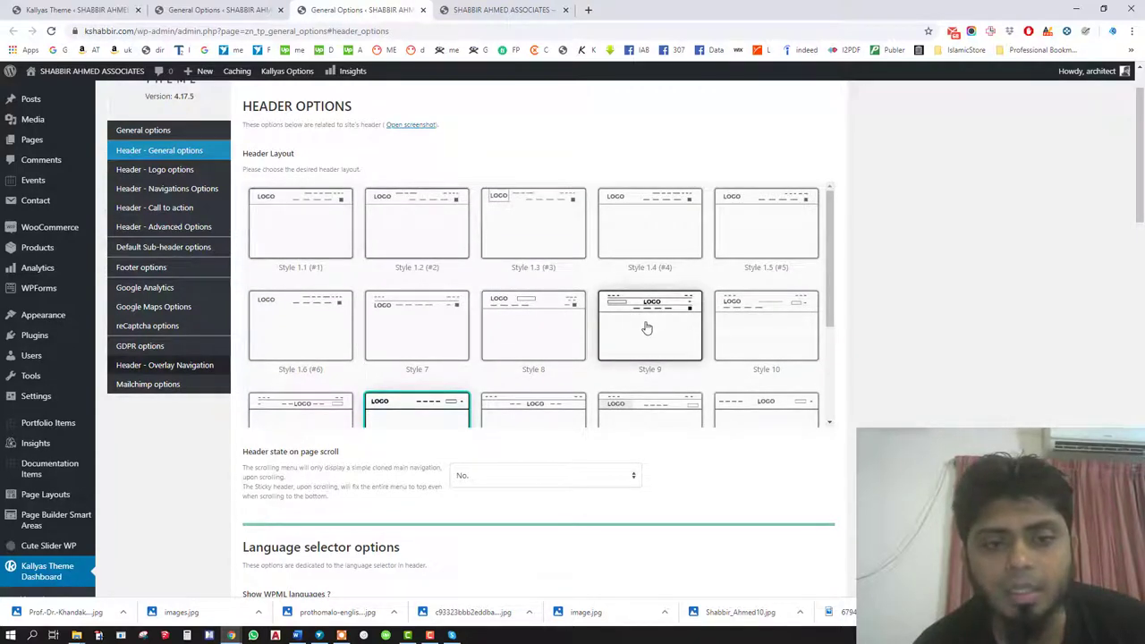
scroll(646, 328, "down", 2)
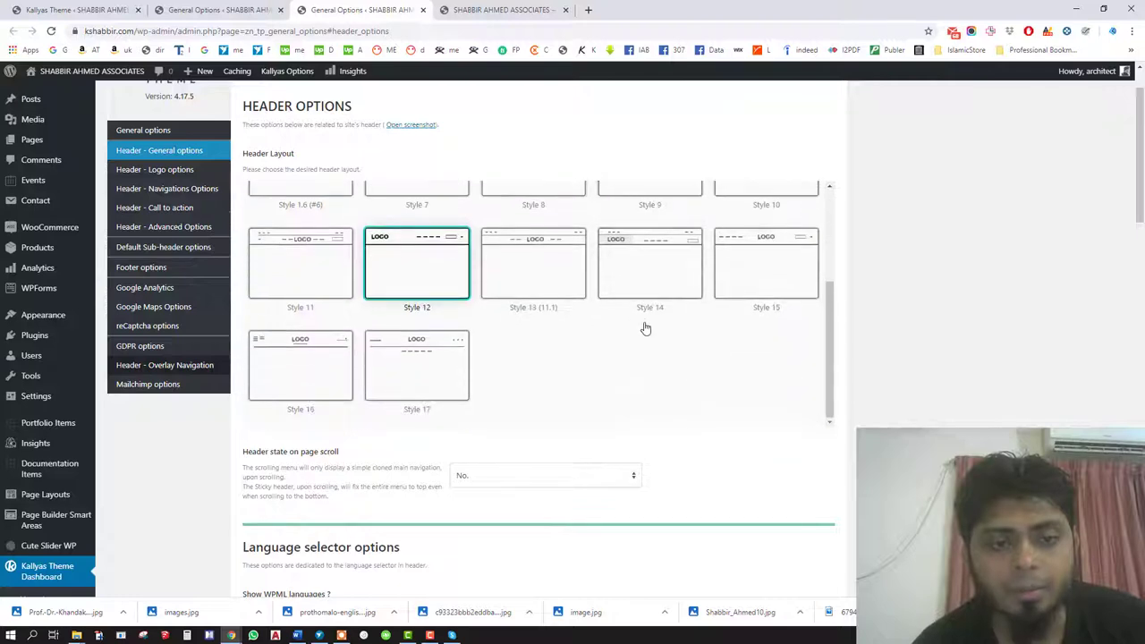
scroll(599, 367, "down", 1)
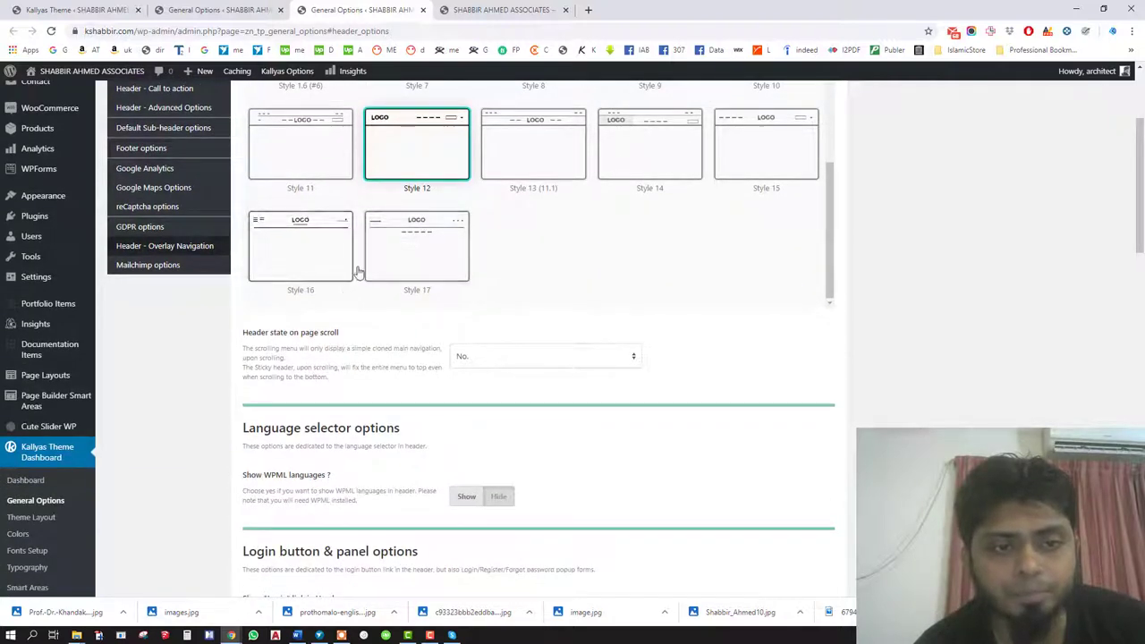
scroll(412, 288, "down", 1)
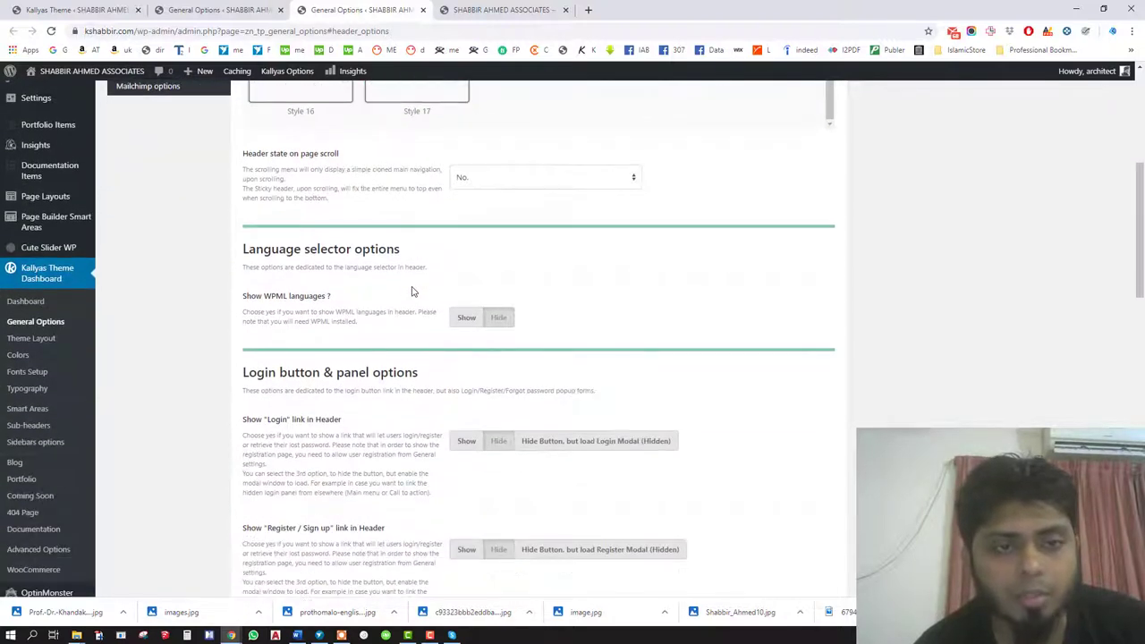
scroll(410, 304, "up", 1)
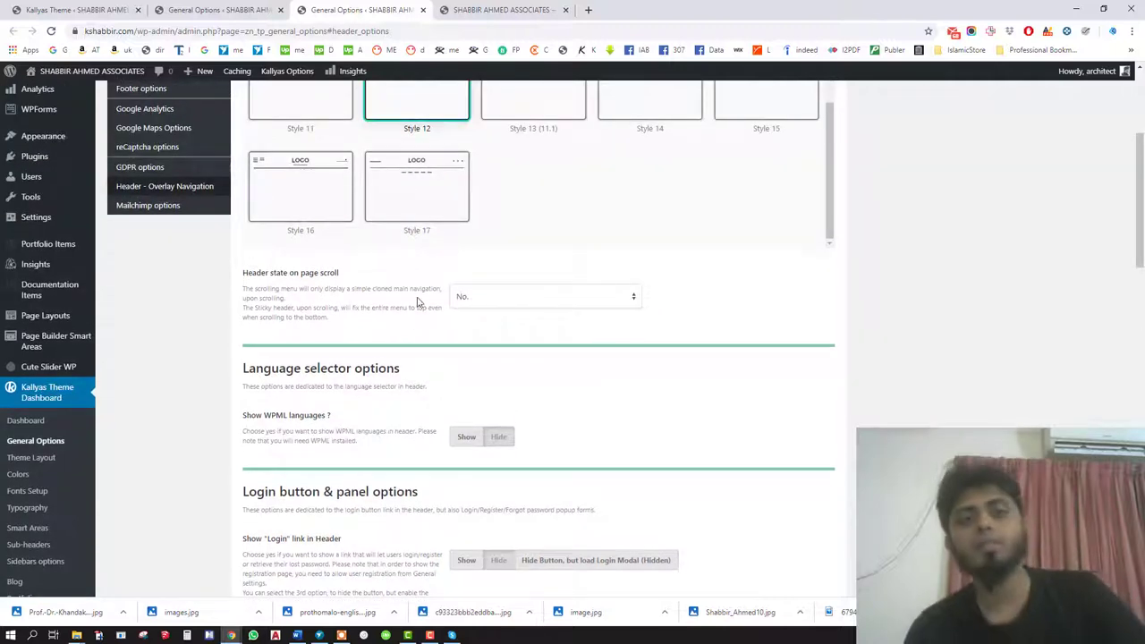
scroll(422, 302, "up", 1)
scroll(429, 295, "up", 5)
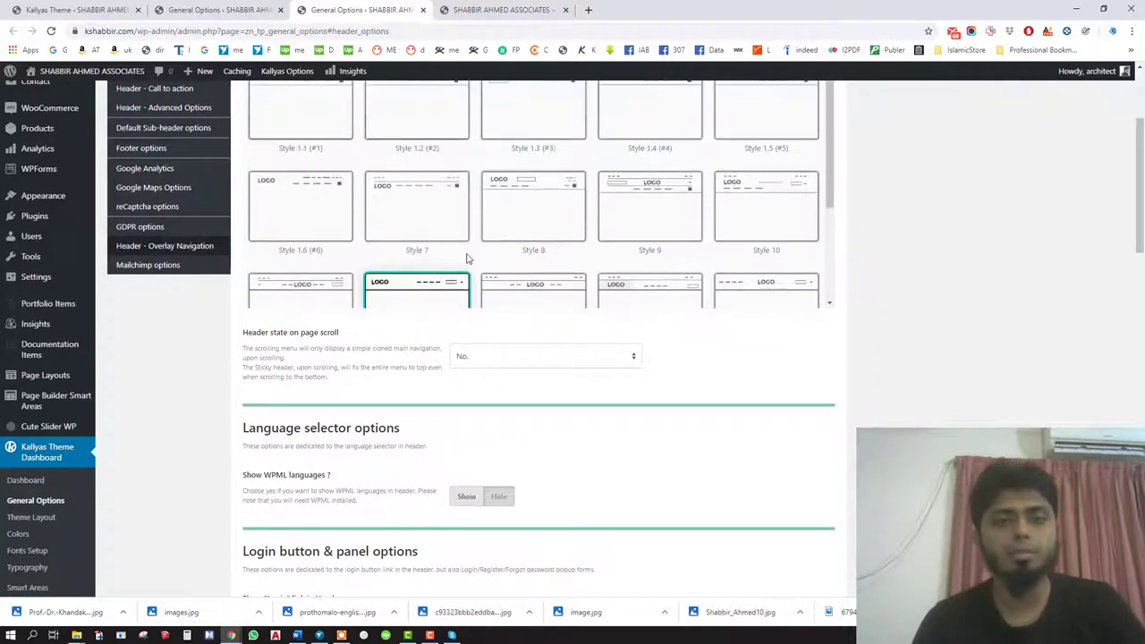
scroll(469, 253, "up", 1)
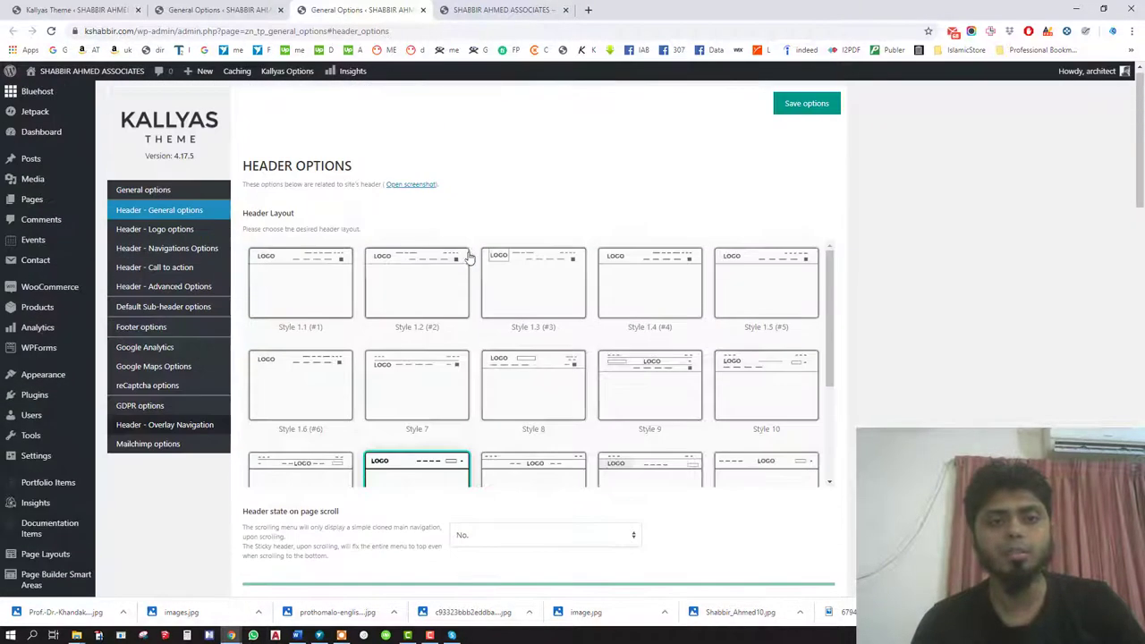
left_click(421, 282)
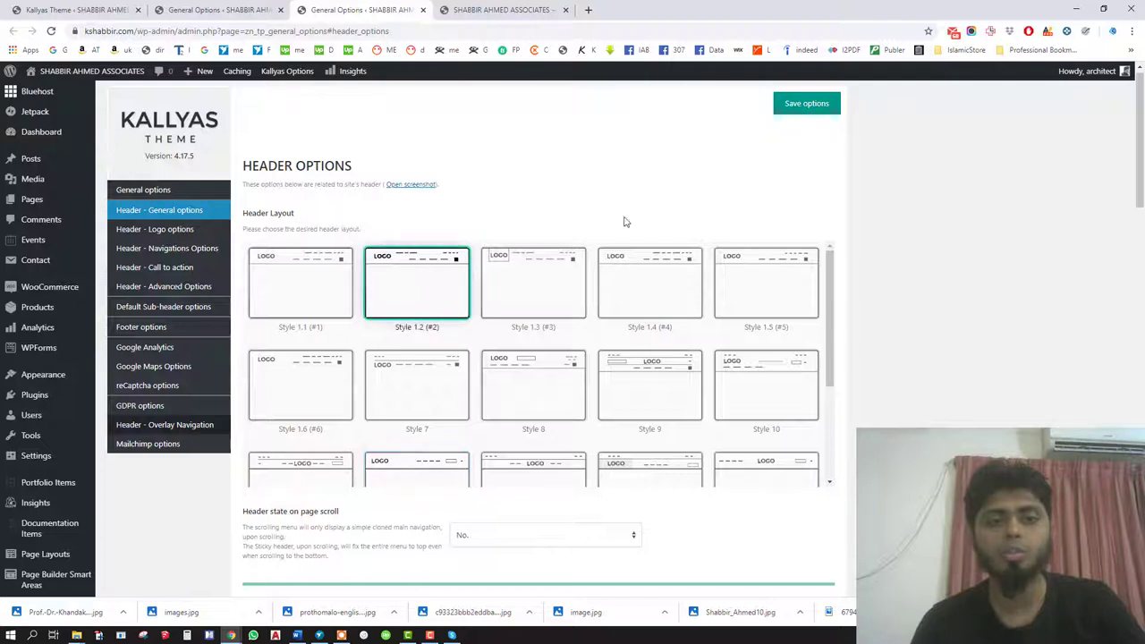
Save the selected header layout and reload the live site to check its header.
left_click(824, 105)
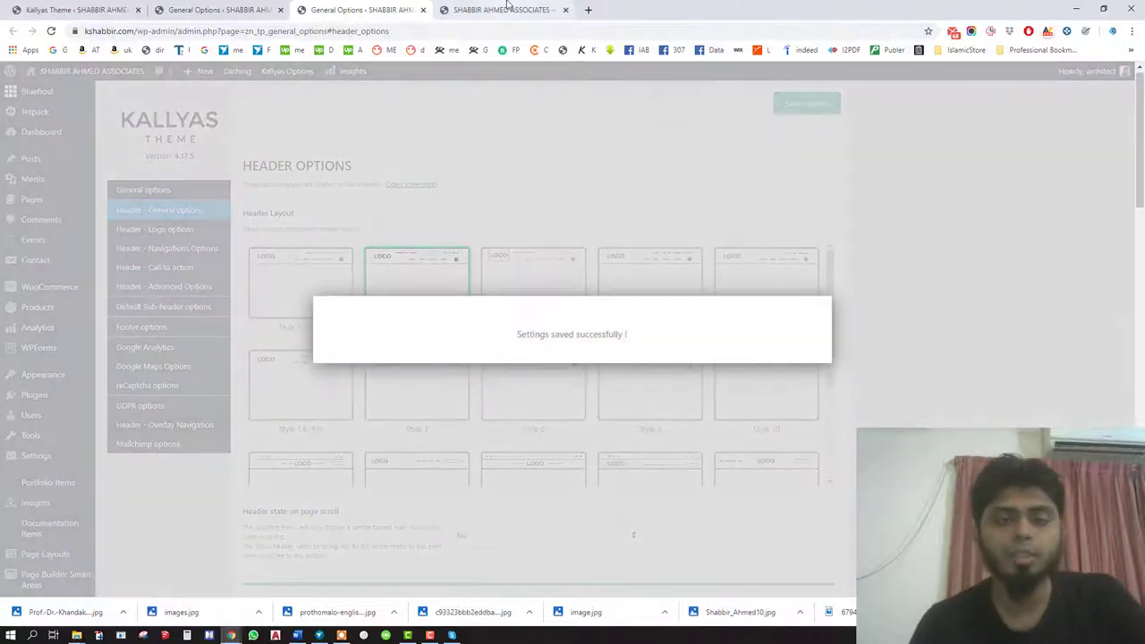
left_click(503, 9)
left_click(52, 32)
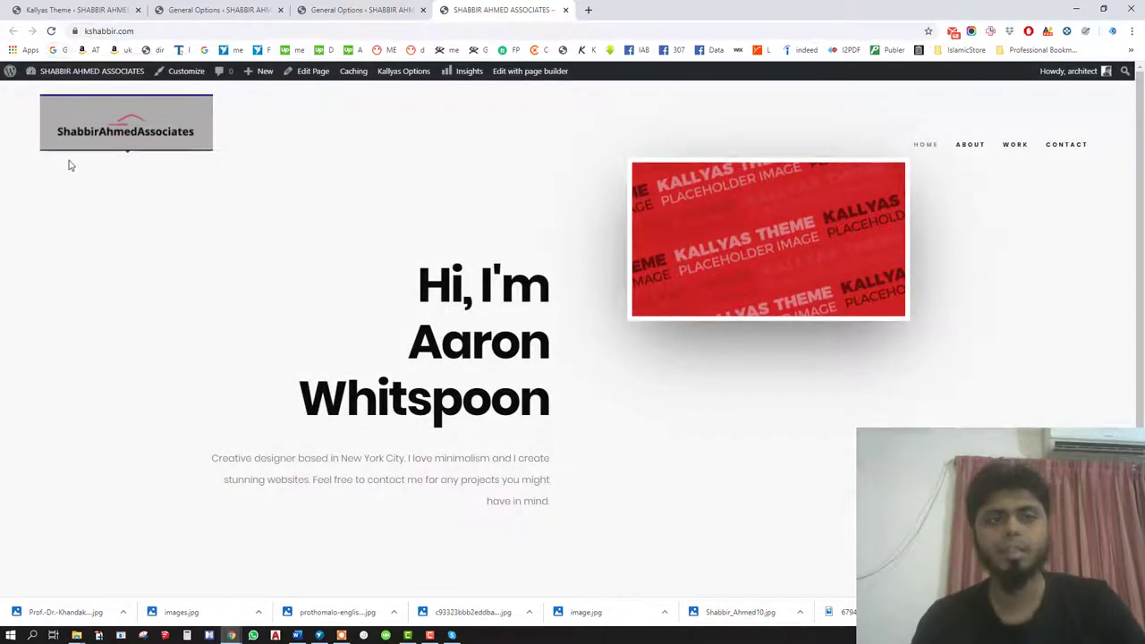
Change the site's header layout to Style 12, save the options and reload the live site to check it.
left_click(354, 9)
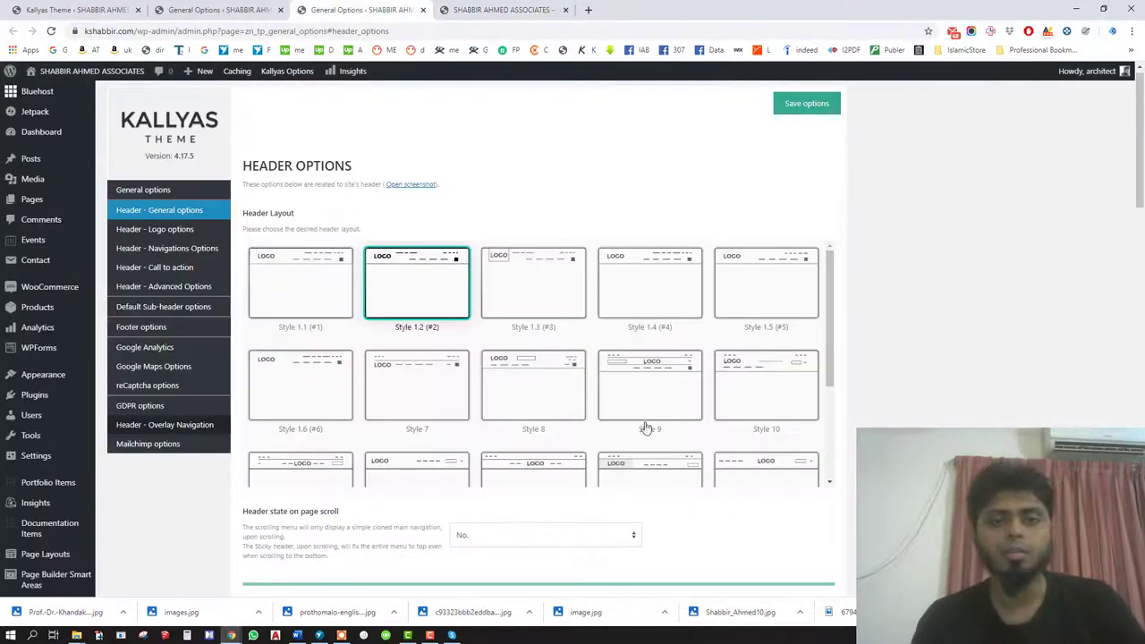
scroll(646, 427, "down", 3)
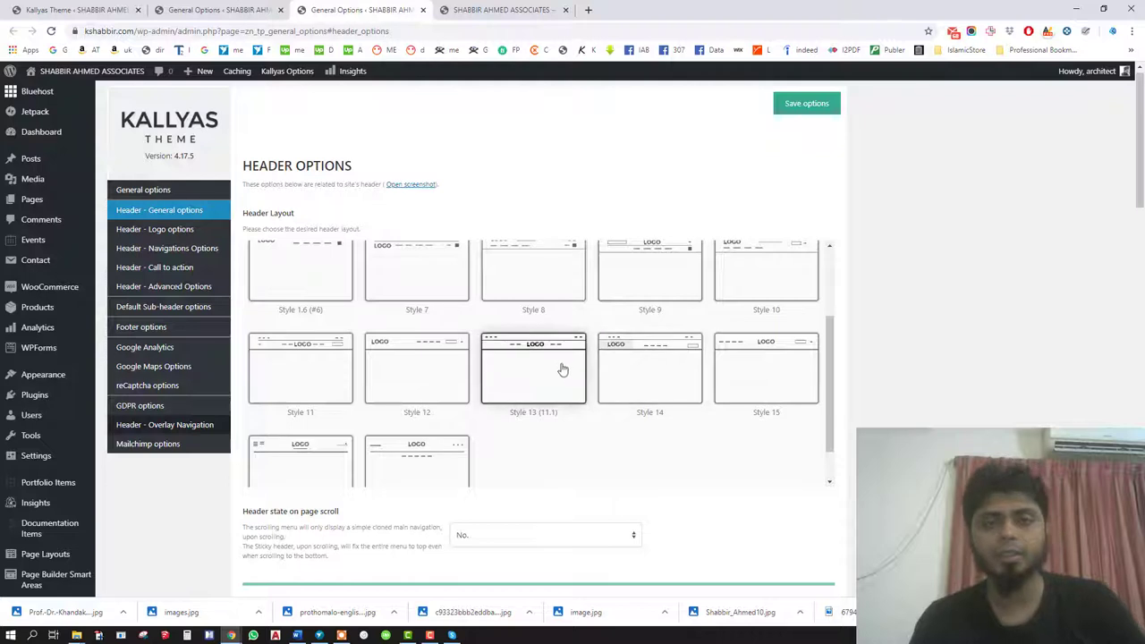
left_click(562, 369)
left_click(415, 369)
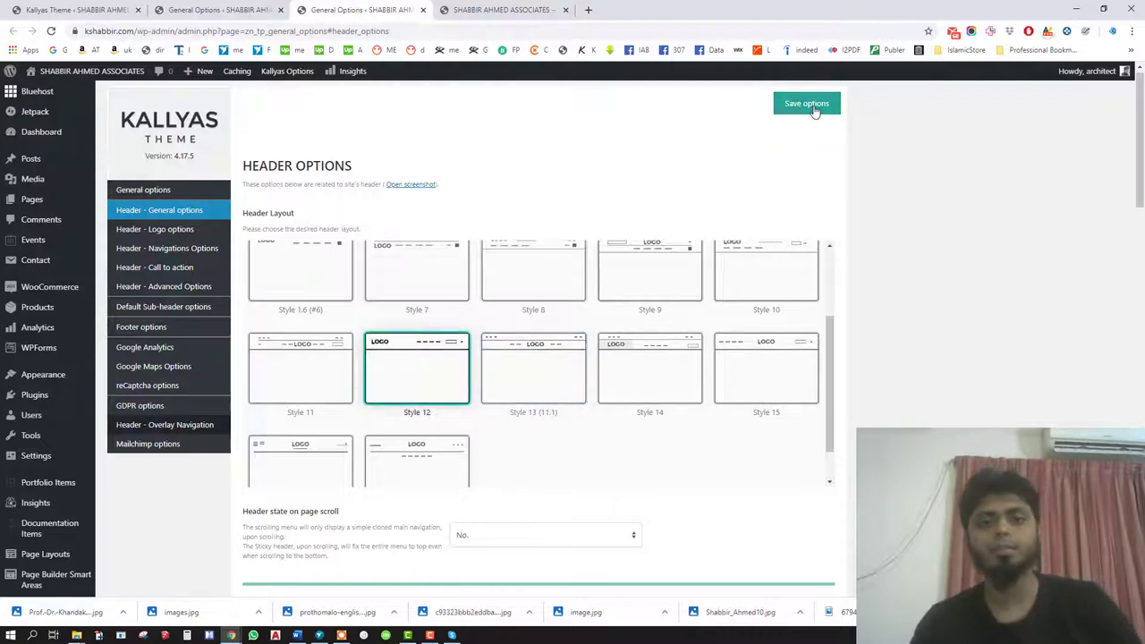
left_click(810, 105)
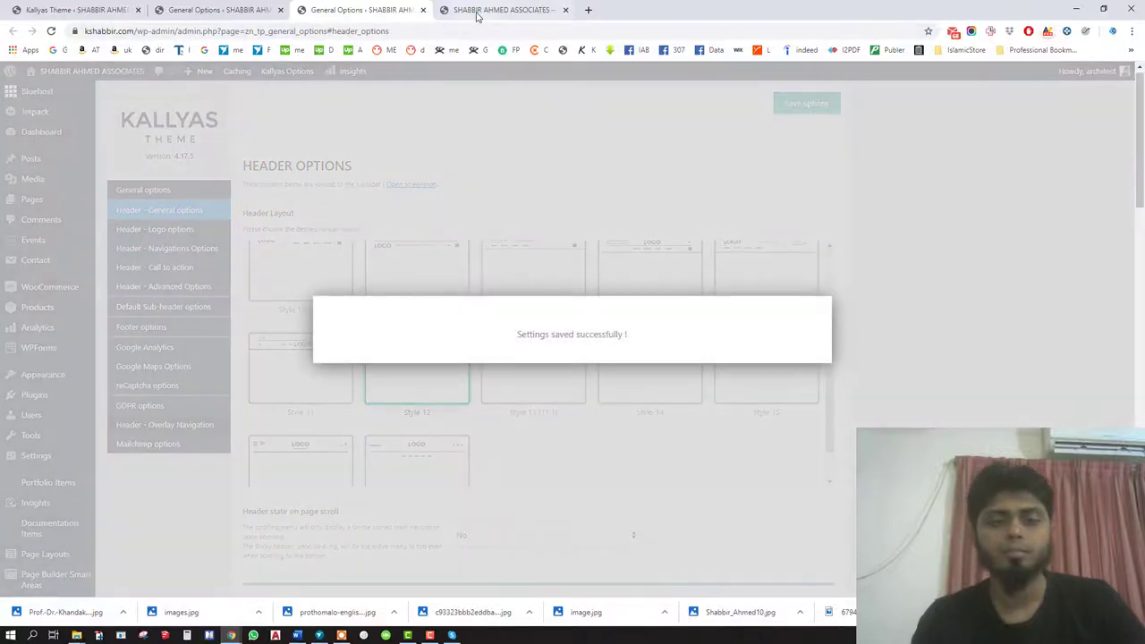
left_click(474, 11)
left_click(51, 31)
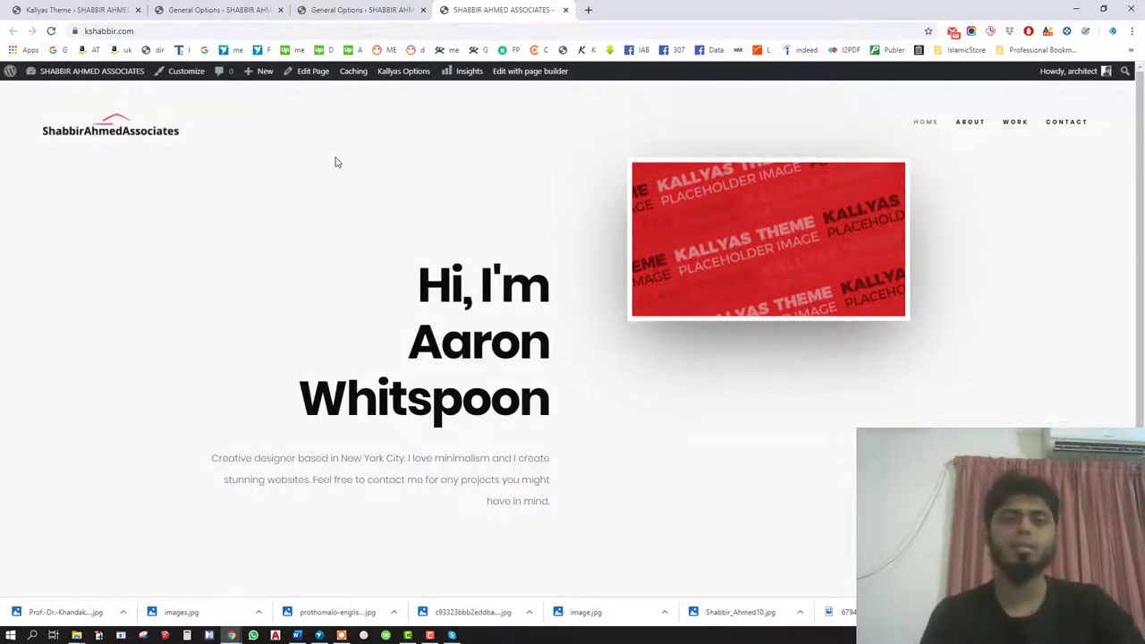
Return to the theme options and examine the header's logo options, from logo upload and sizing to the info card settings.
left_click(357, 9)
scroll(605, 340, "down", 1)
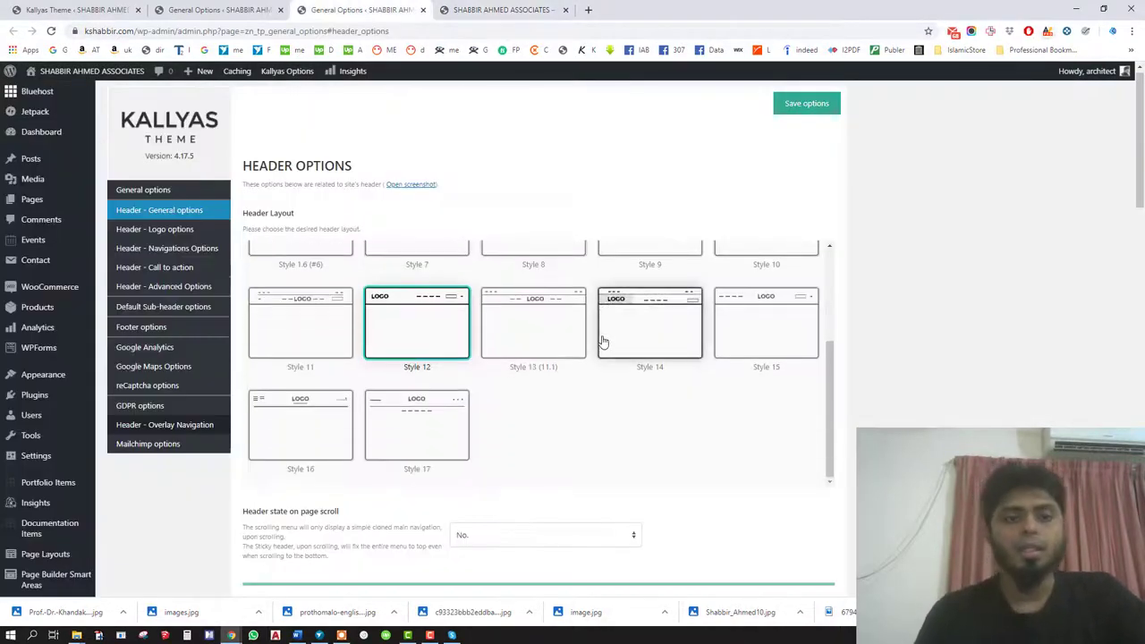
left_click(154, 229)
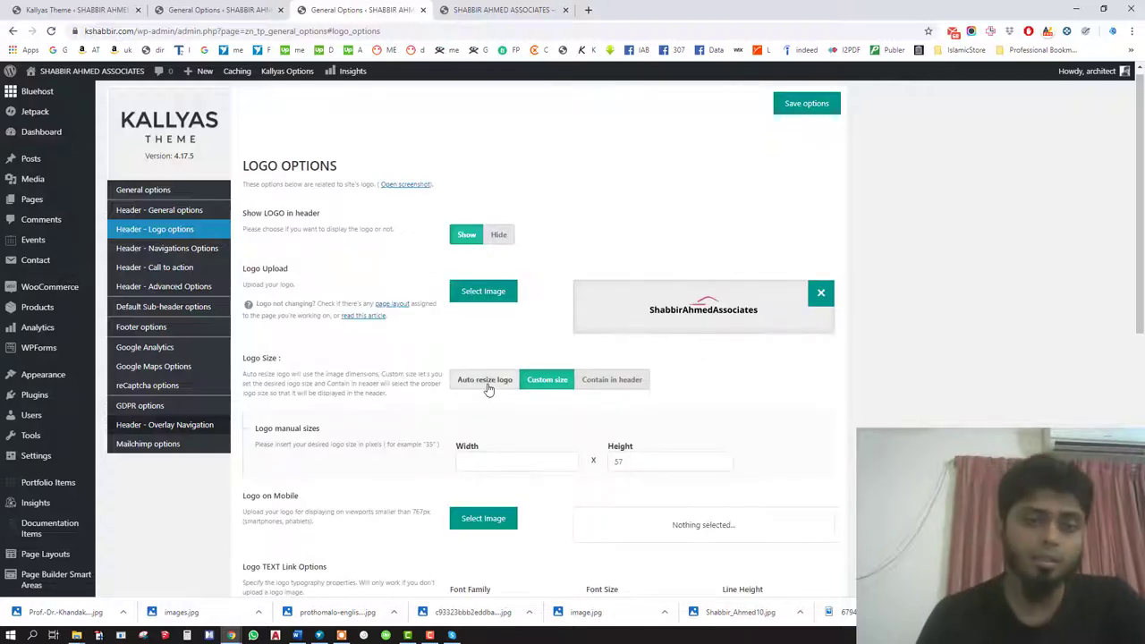
scroll(489, 390, "down", 2)
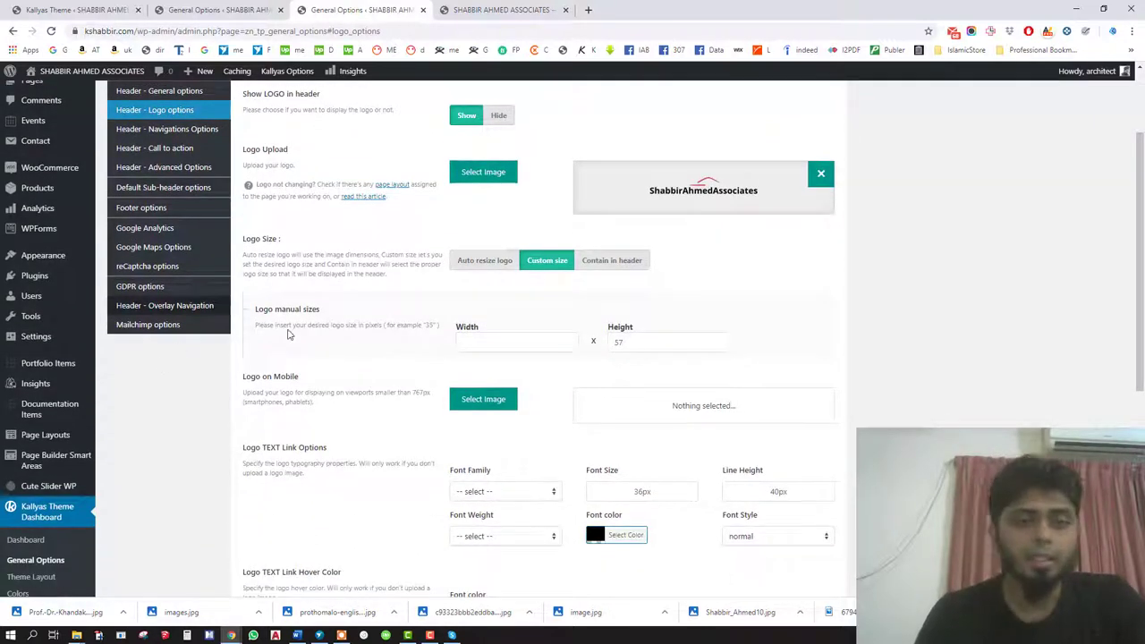
left_click(502, 346)
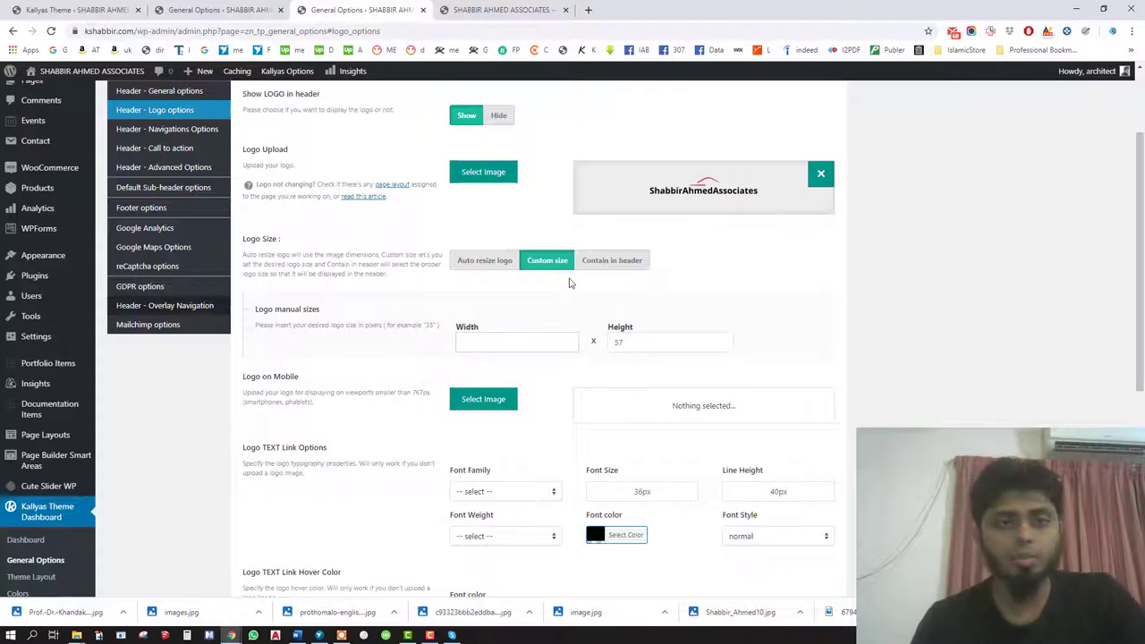
scroll(570, 284, "up", 2)
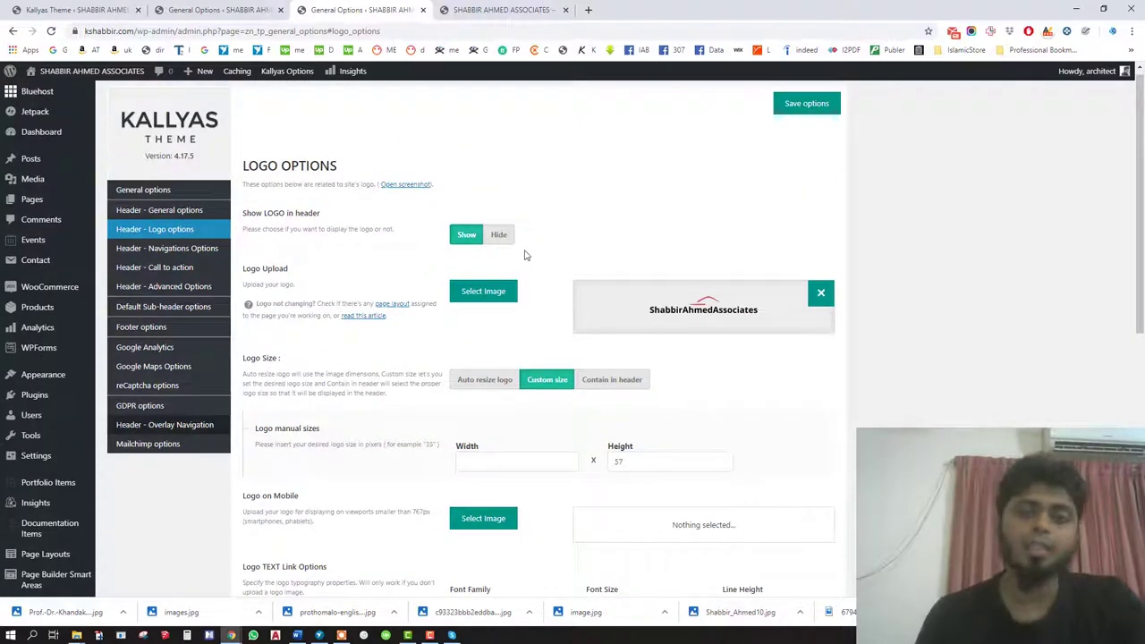
scroll(508, 250, "down", 2)
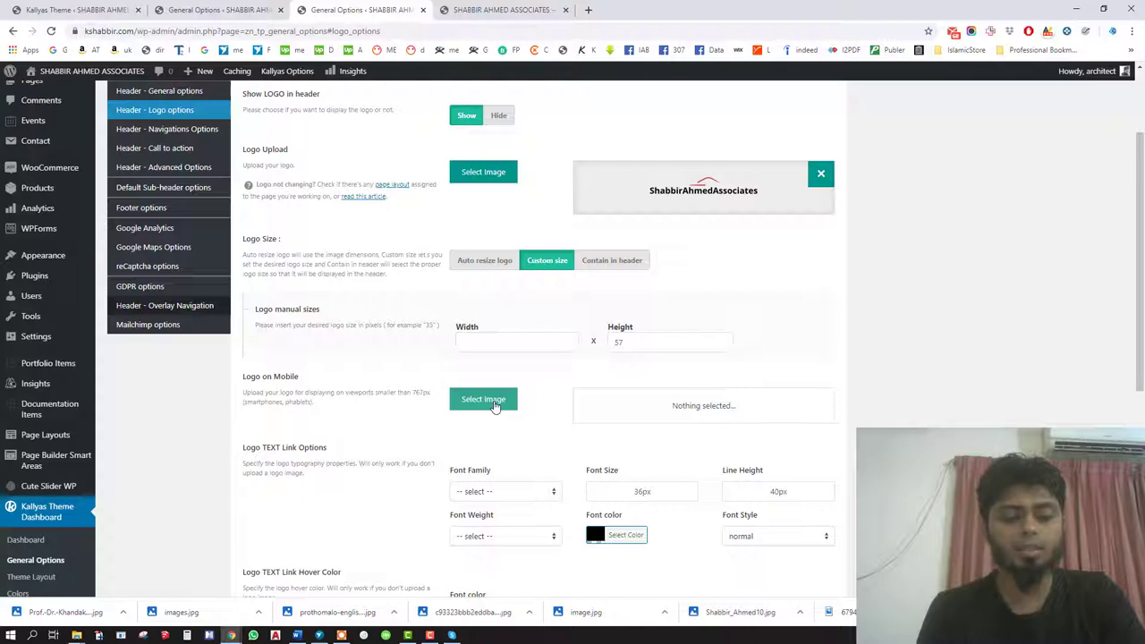
scroll(406, 347, "down", 2)
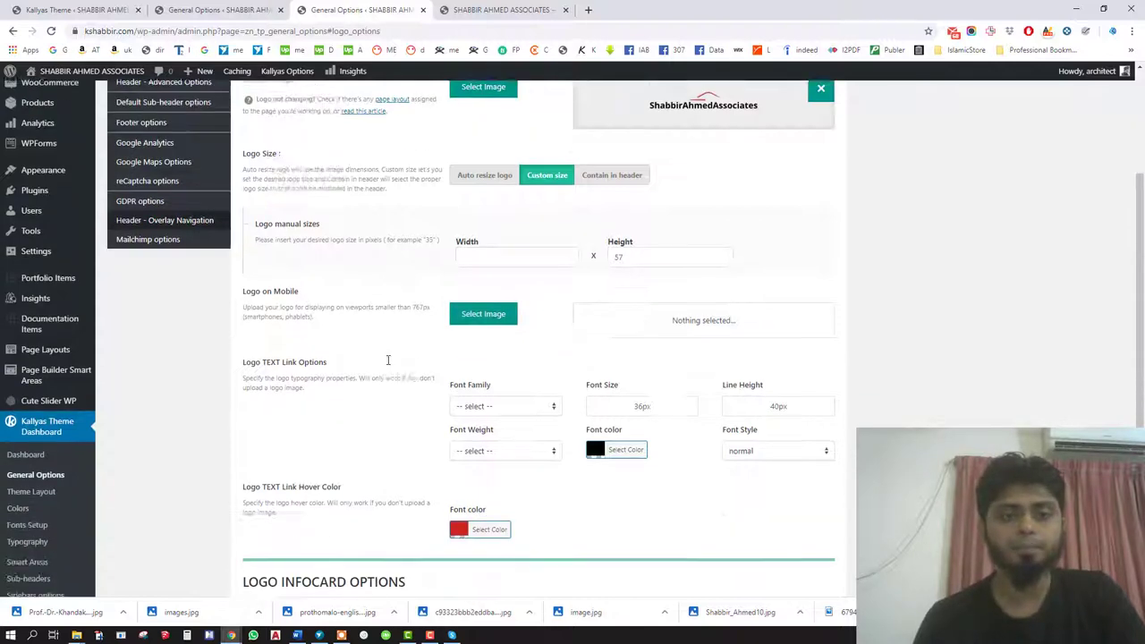
scroll(305, 421, "down", 2)
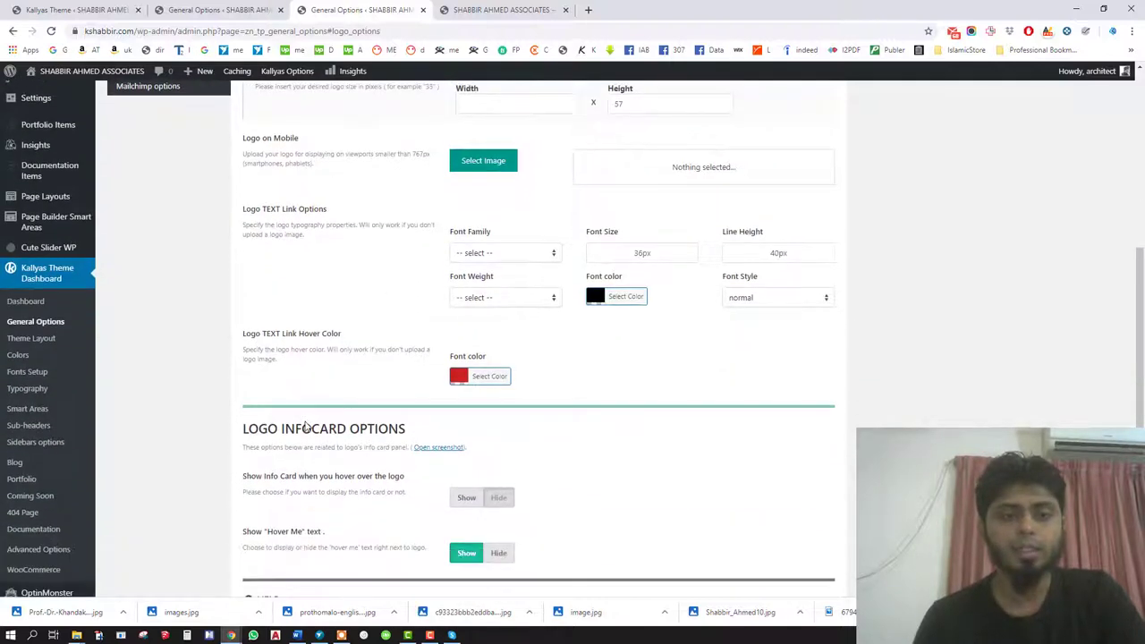
scroll(358, 385, "up", 5)
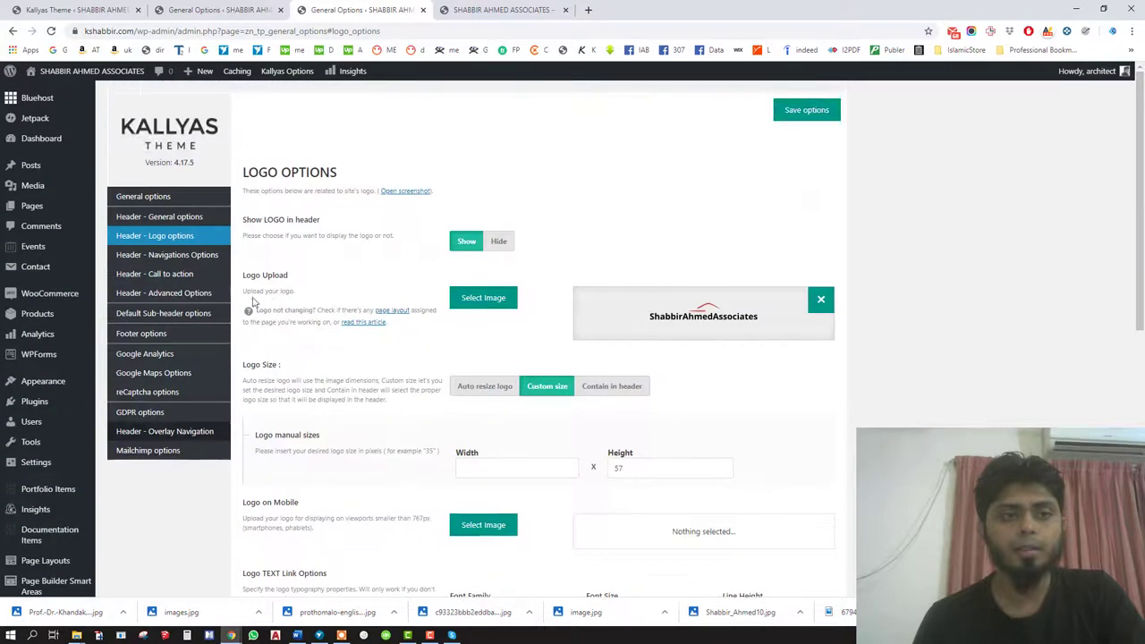
Examine the general header options, from the language selector and login links to the social icons and mobile settings.
left_click(170, 221)
scroll(689, 434, "down", 5)
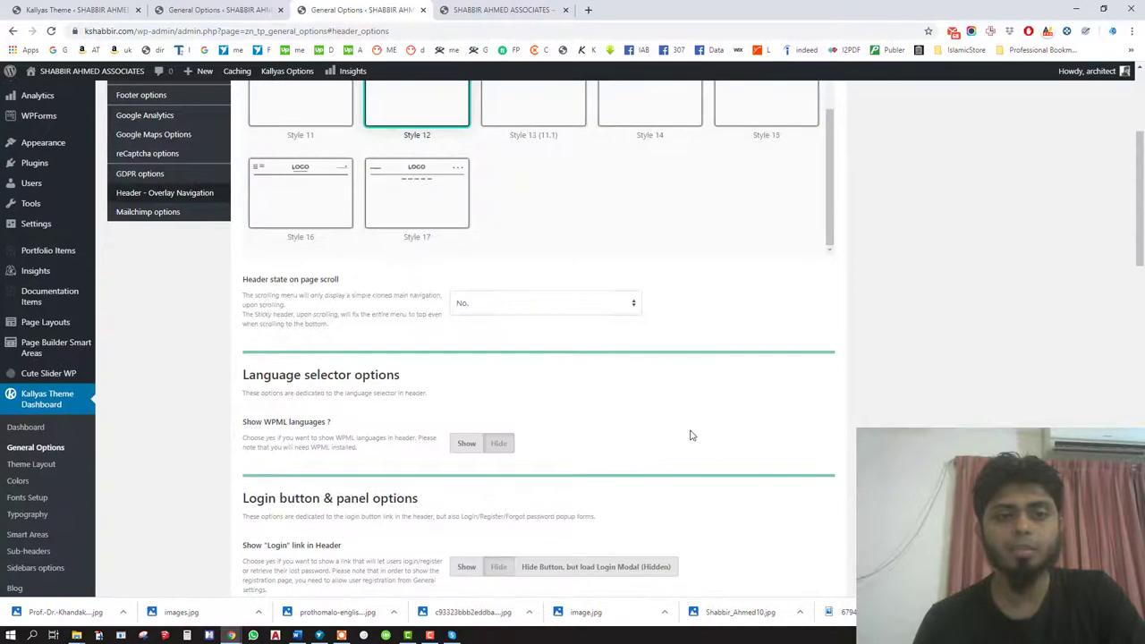
scroll(690, 435, "down", 10)
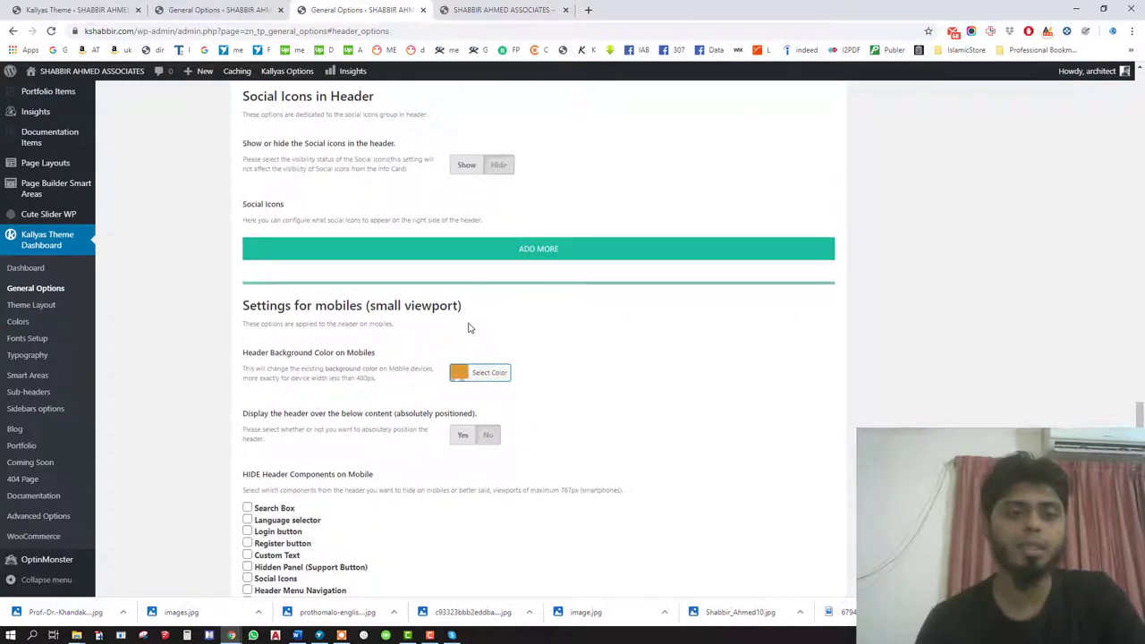
scroll(463, 331, "down", 1)
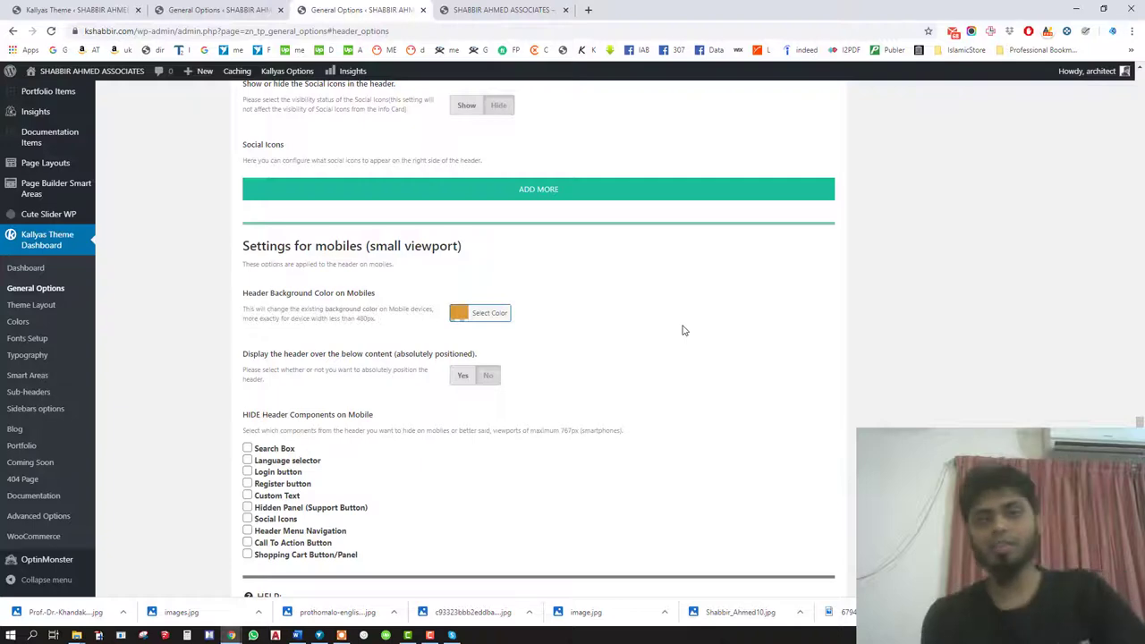
scroll(499, 273, "up", 5)
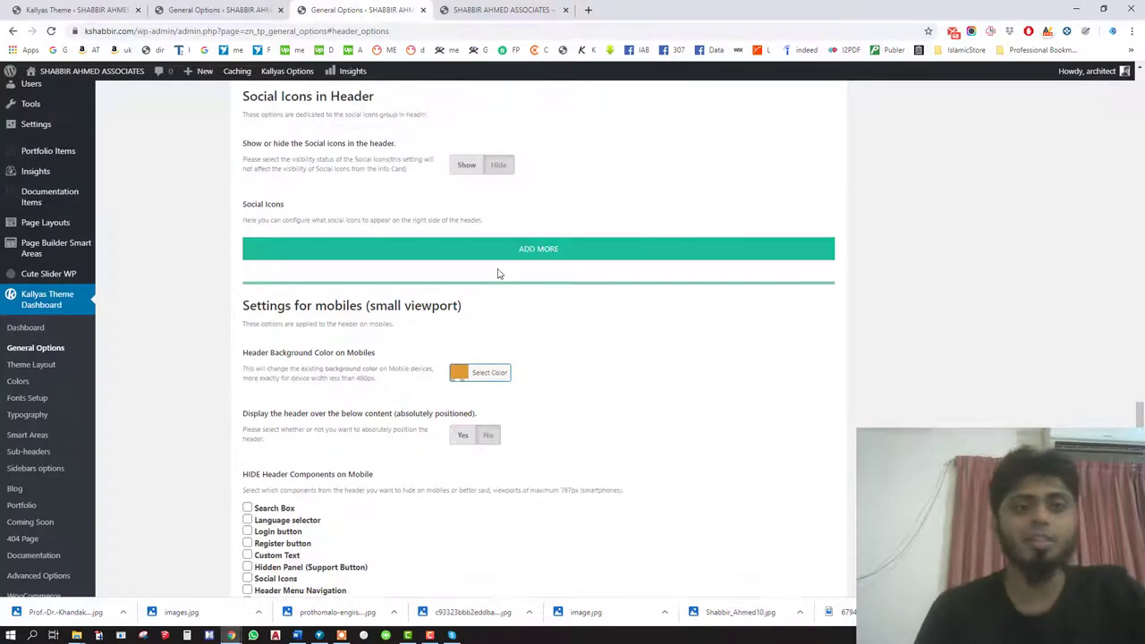
scroll(485, 269, "up", 9)
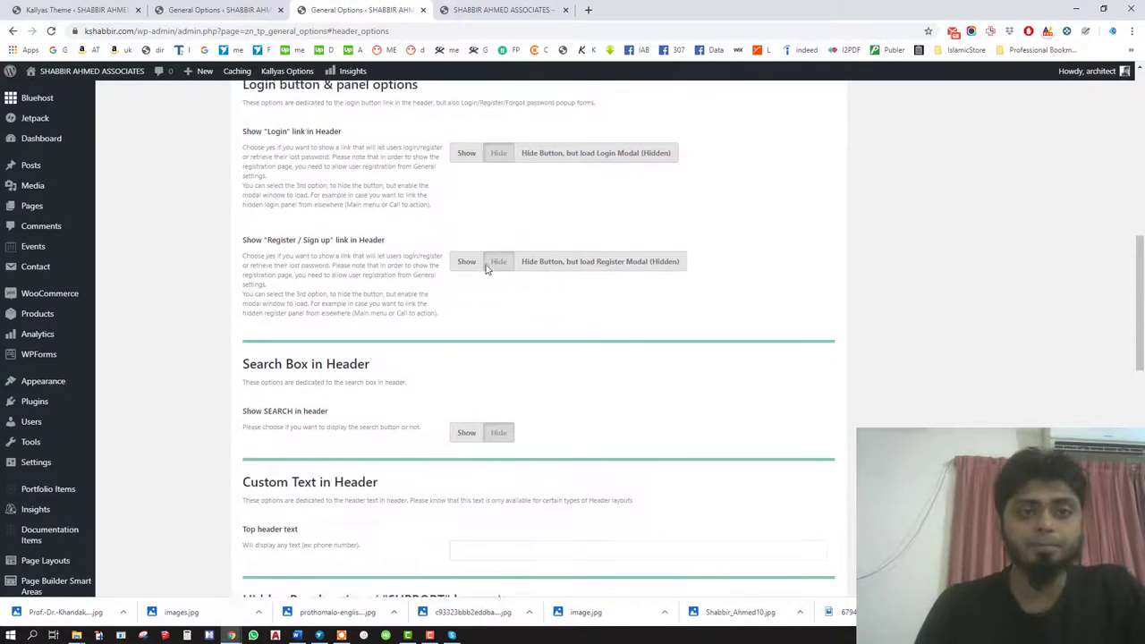
Review the logo options again and the navigation options for the main menu and its sub-menus.
left_click(174, 121)
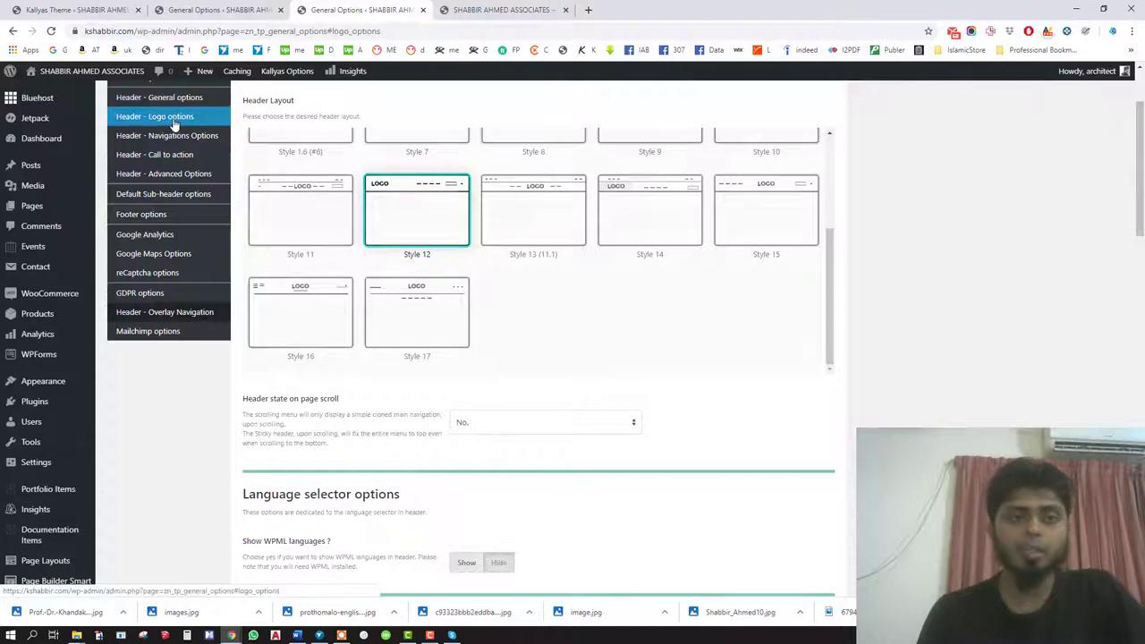
scroll(161, 143, "down", 2)
scroll(145, 149, "up", 6)
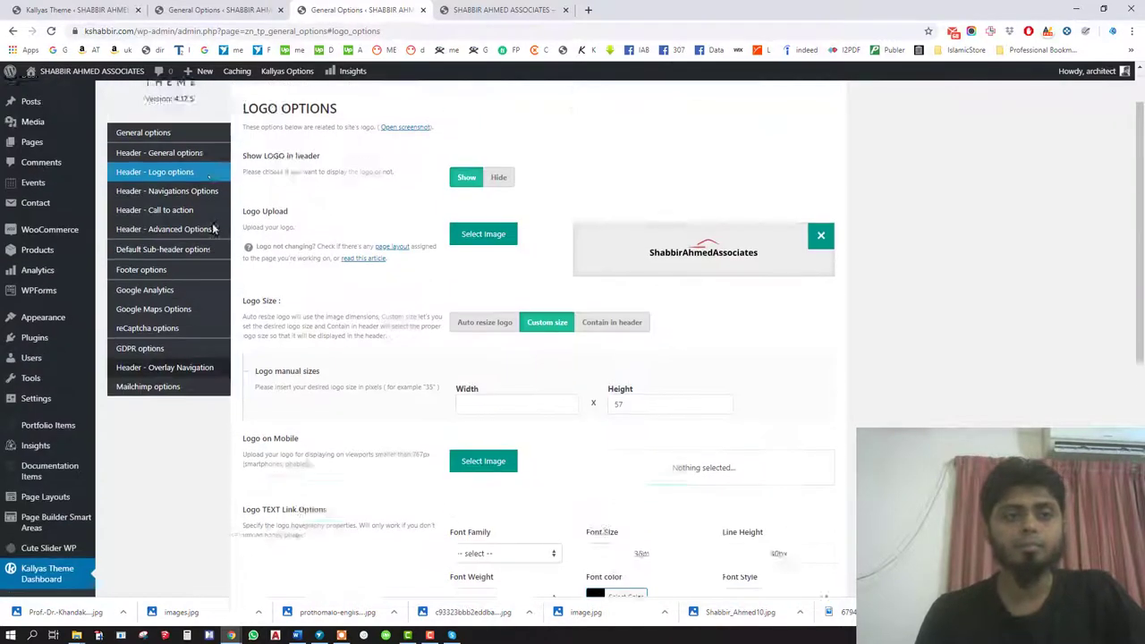
left_click(190, 259)
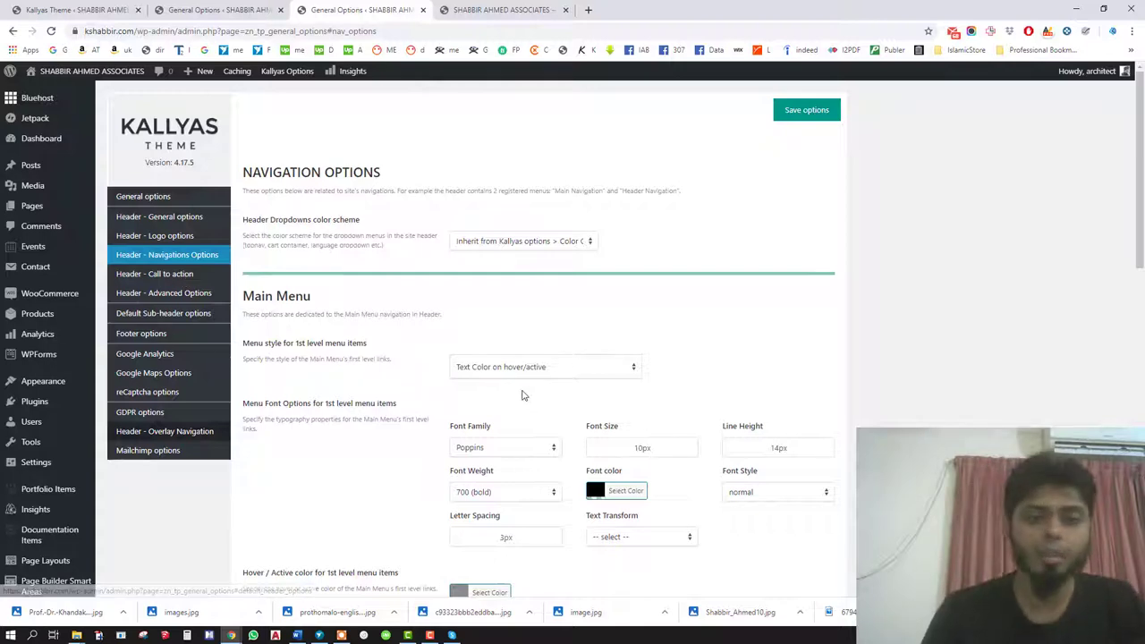
scroll(517, 393, "down", 2)
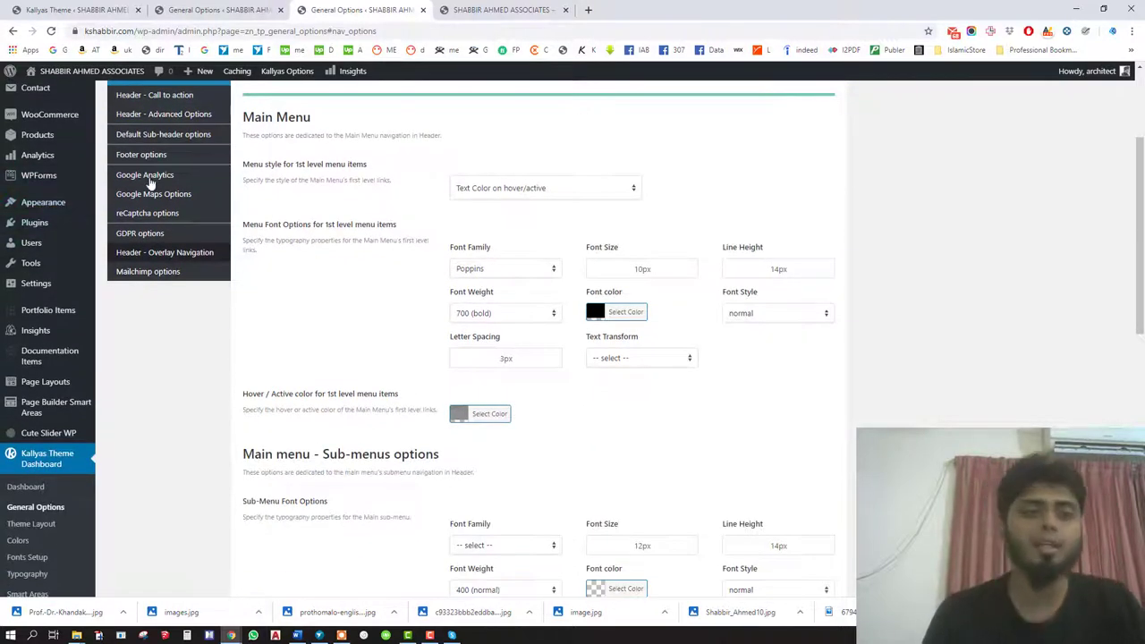
scroll(152, 206, "up", 3)
Review the header's call to action and advanced style options, plus the site footer options.
left_click(152, 215)
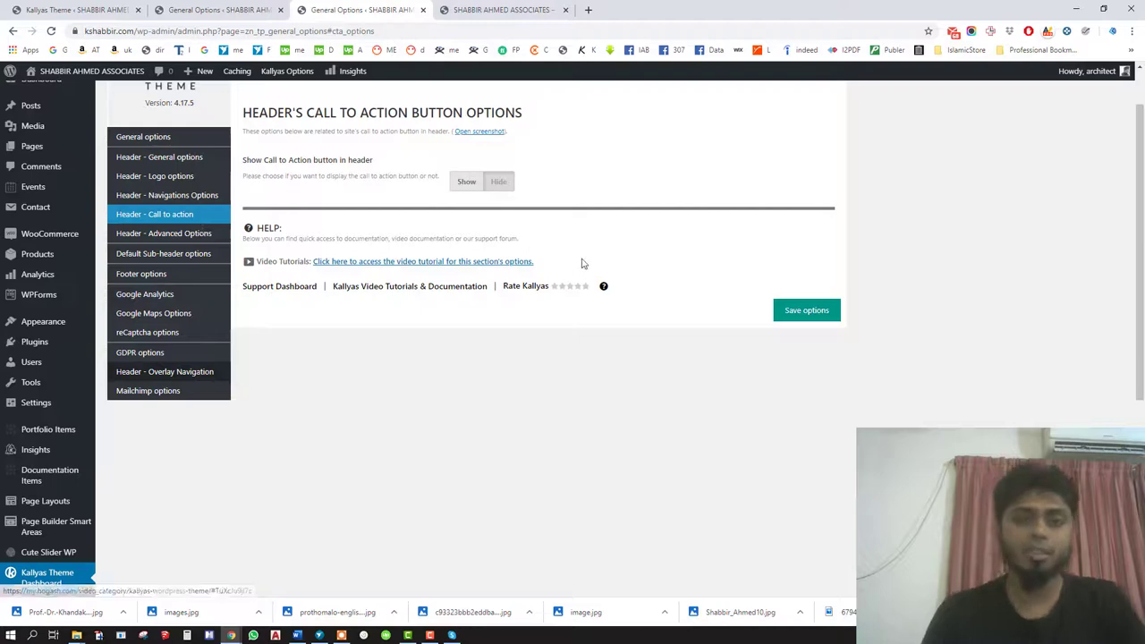
left_click(152, 233)
scroll(311, 161, "down", 2)
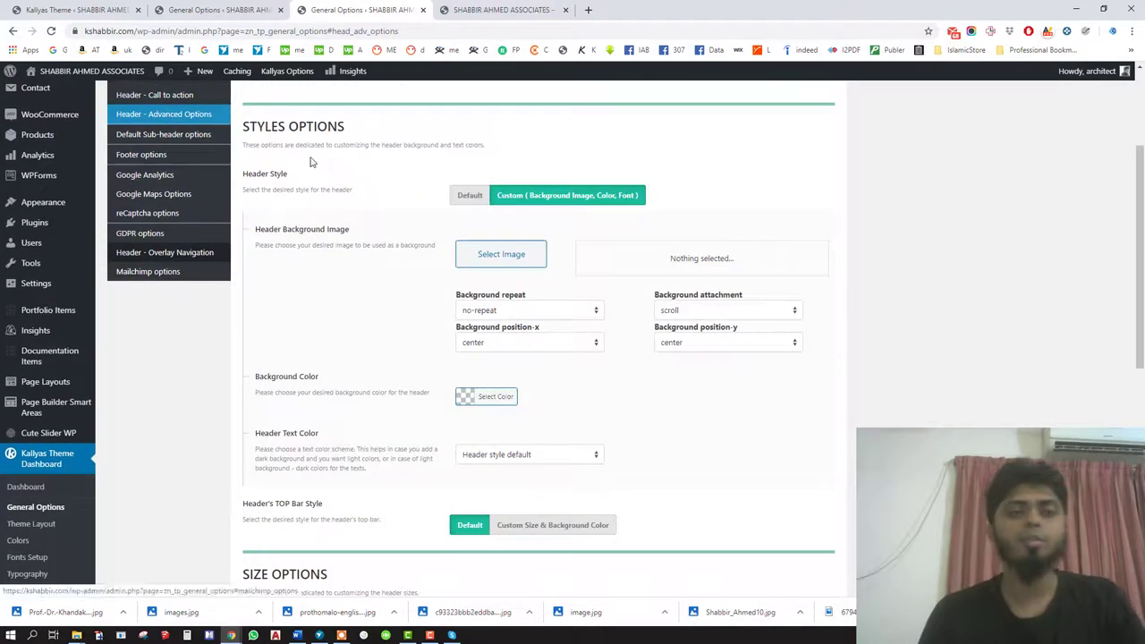
left_click(143, 155)
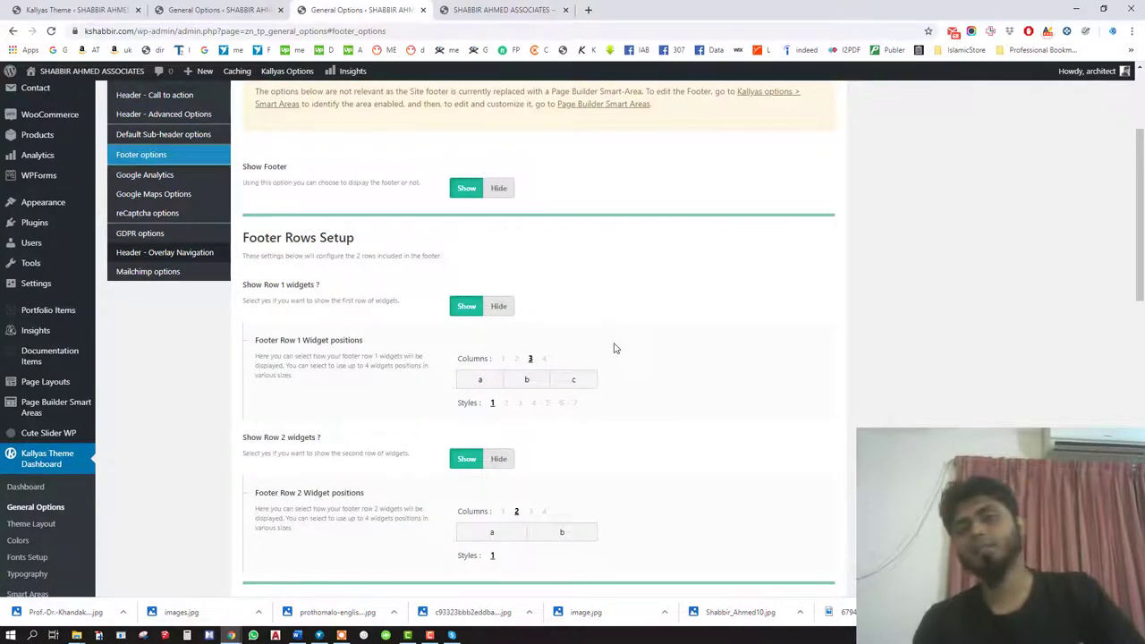
scroll(614, 347, "up", 4)
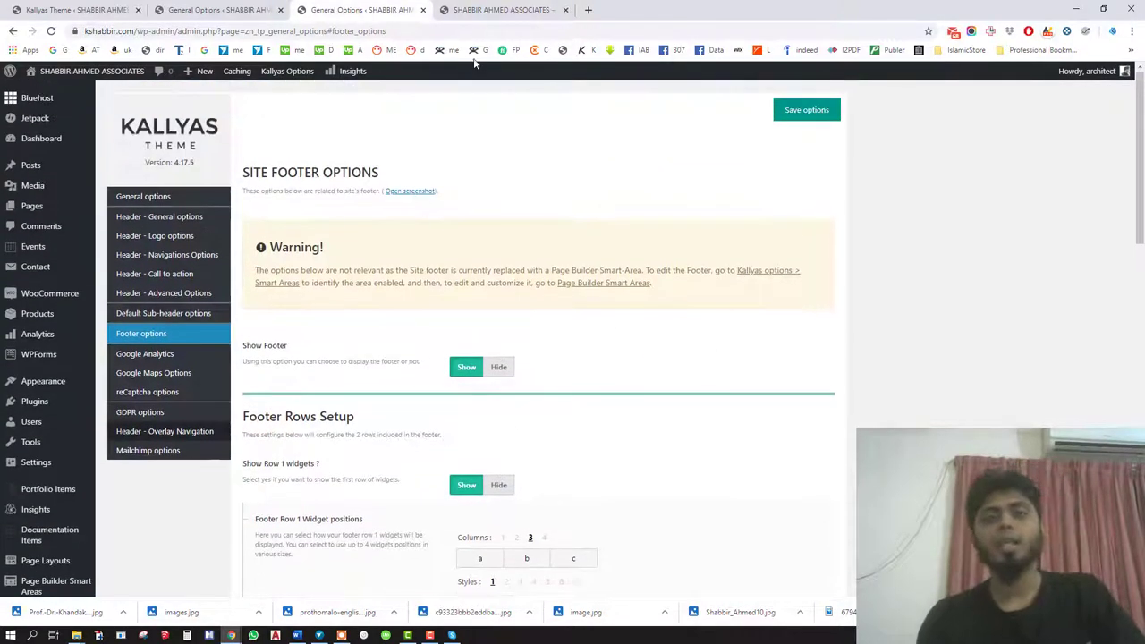
left_click(479, 7)
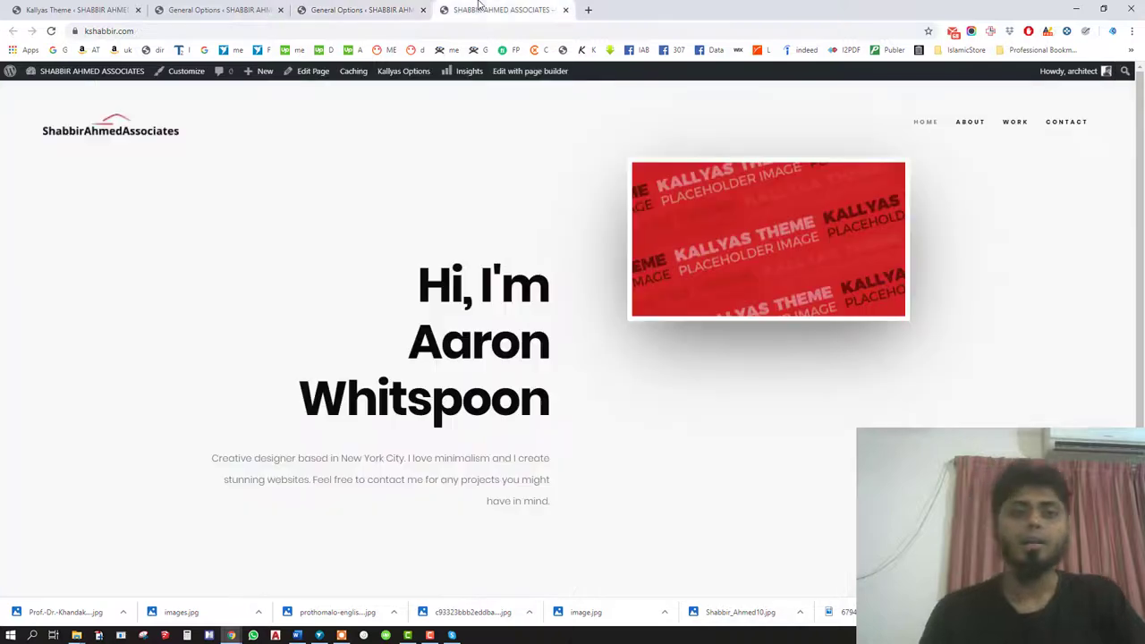
left_click(376, 13)
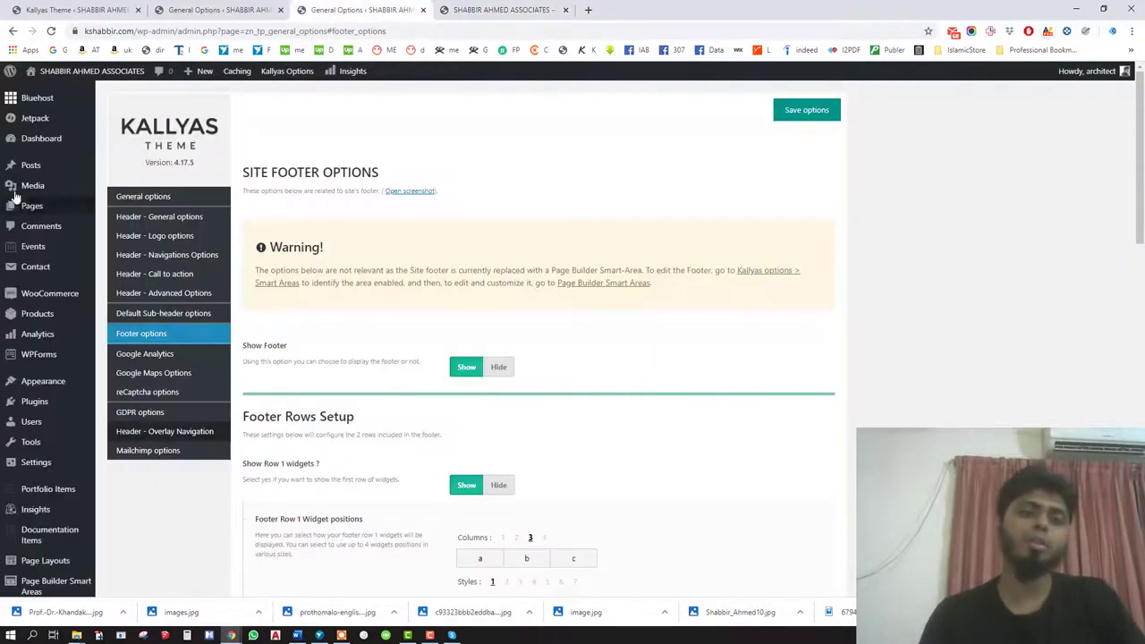
mouse_move(293, 77)
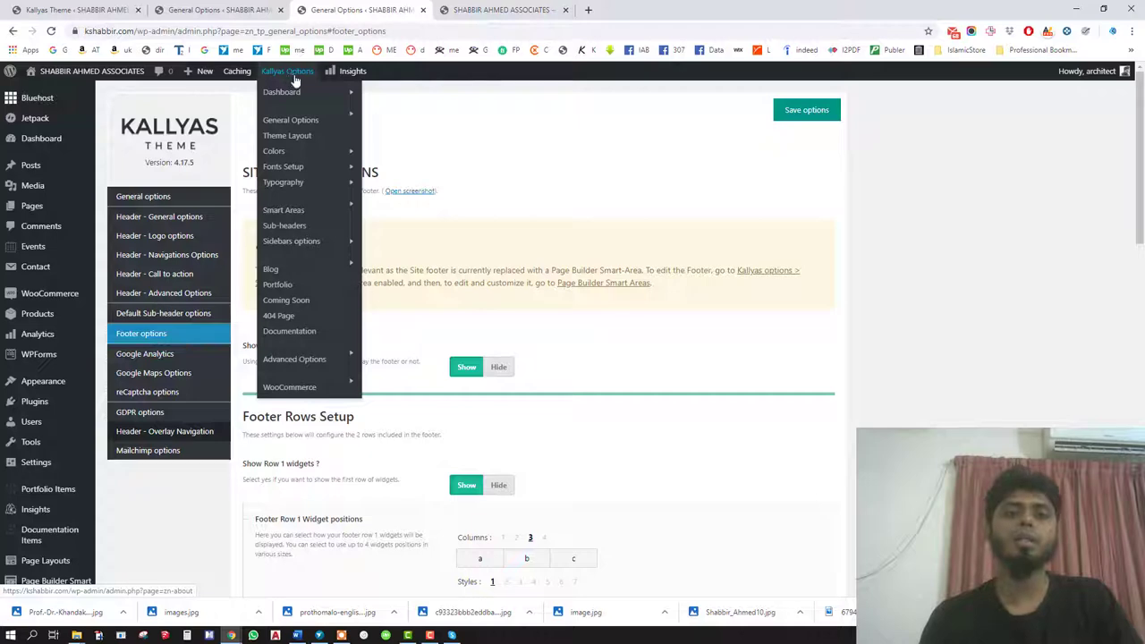
left_click(501, 10)
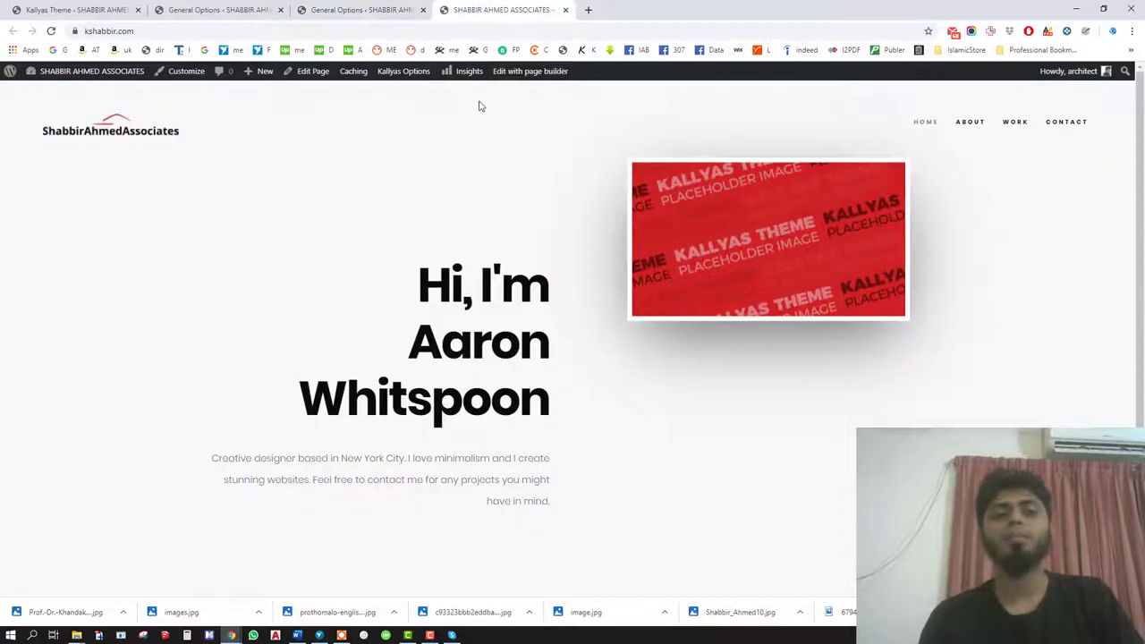
left_click(389, 7)
Open the live site's homepage for editing in the page builder.
left_click(505, 8)
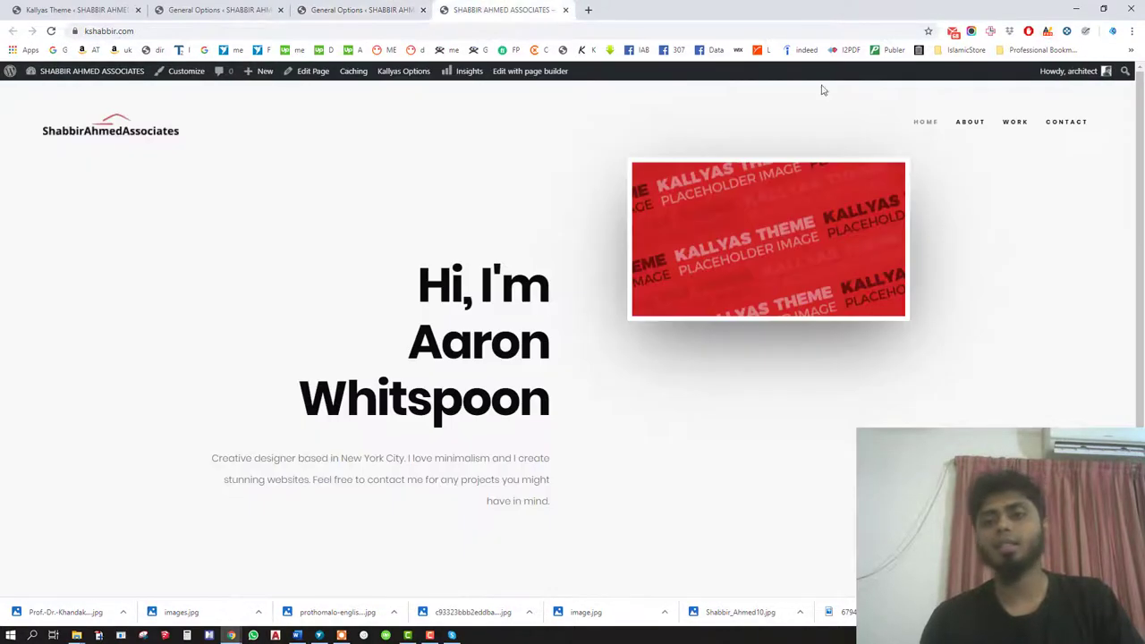
left_click(518, 78)
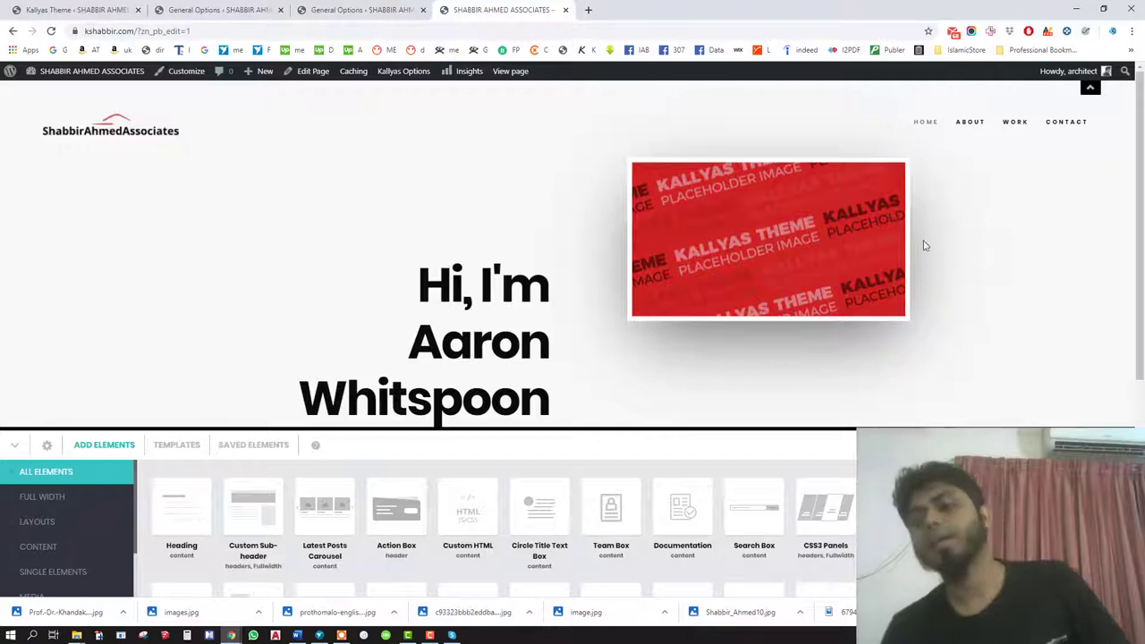
Search Google for the architect's full name in a new browser tab and copy the name from the query.
left_click(590, 9)
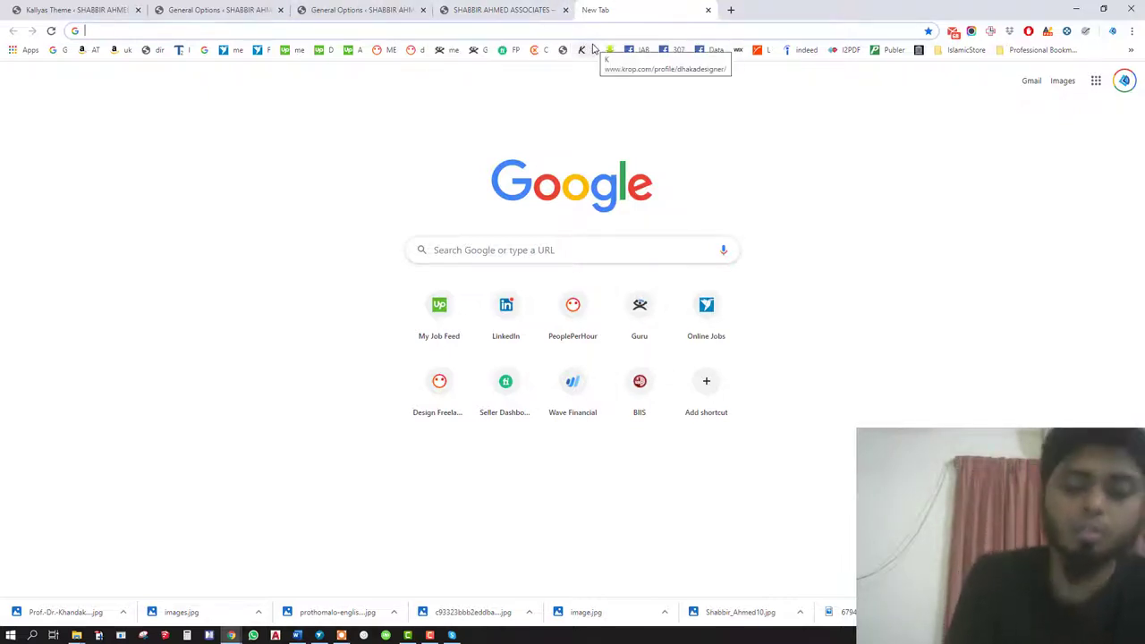
type("KH")
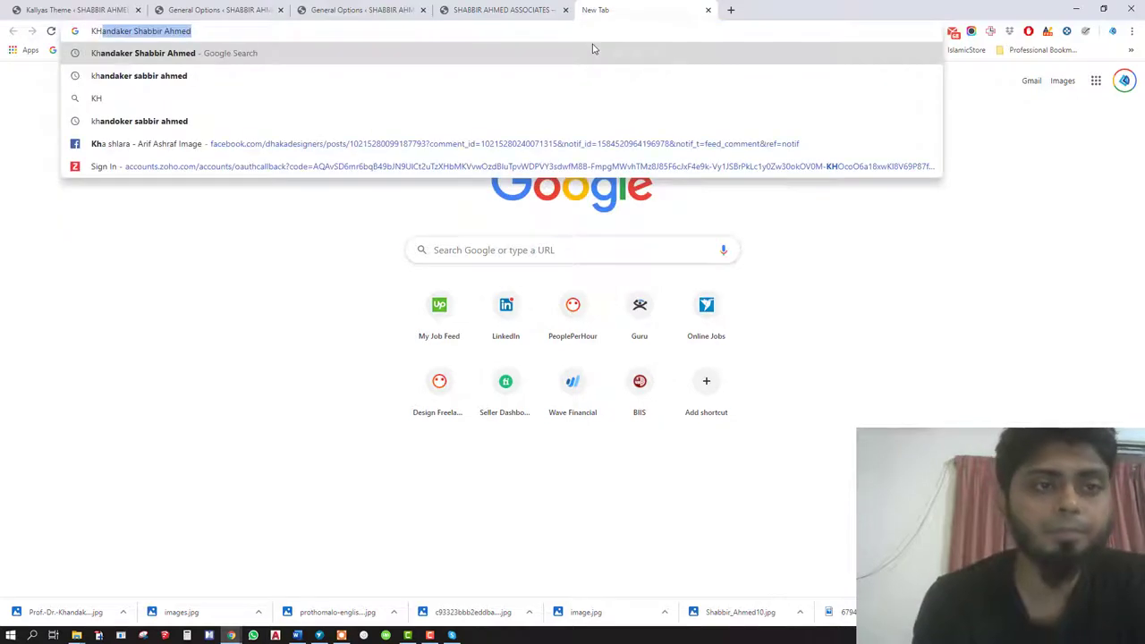
key("Return")
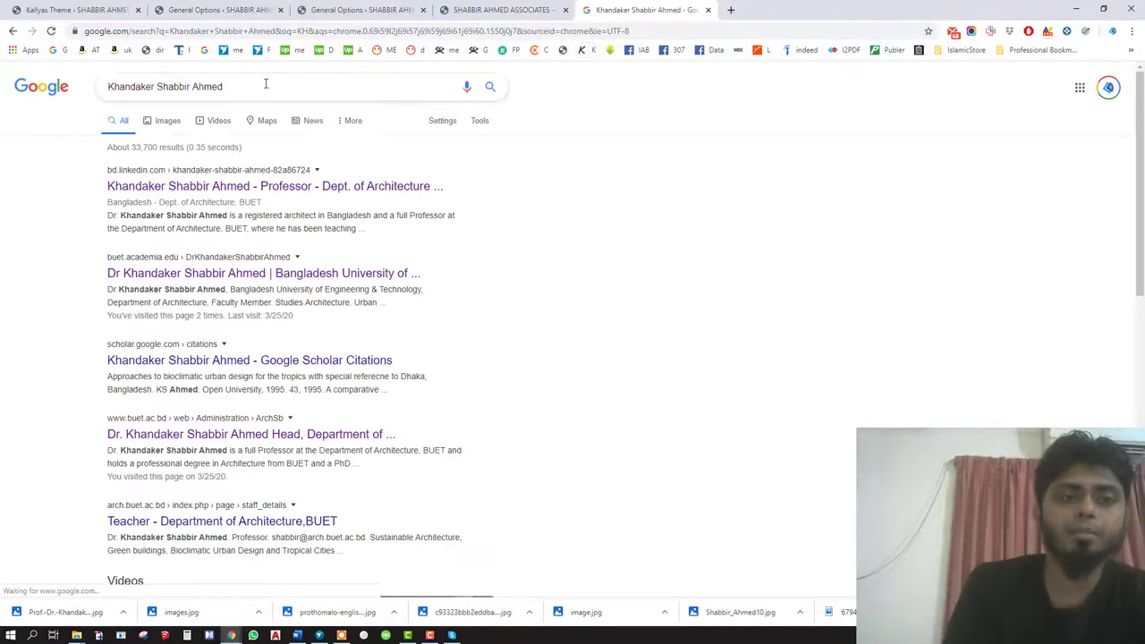
left_click_drag(246, 89, 89, 89)
key("ctrl+c")
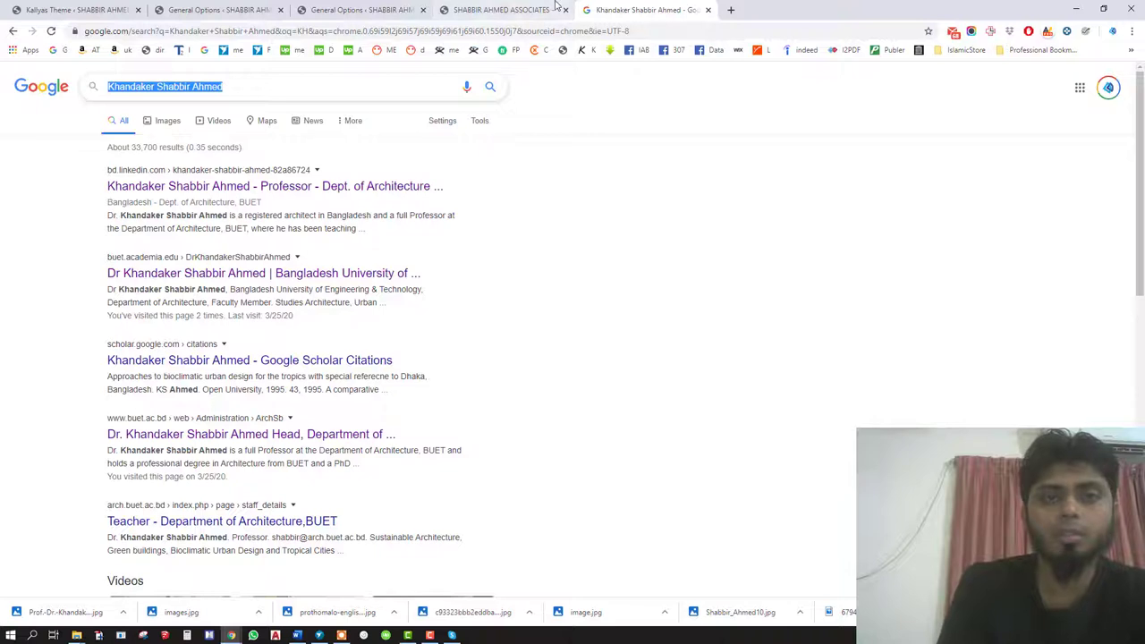
Replace the placeholder person's name in the homepage title element with the copied full name, keeping the "Hi, I'm<br>" greeting.
left_click(504, 9)
mouse_move(514, 313)
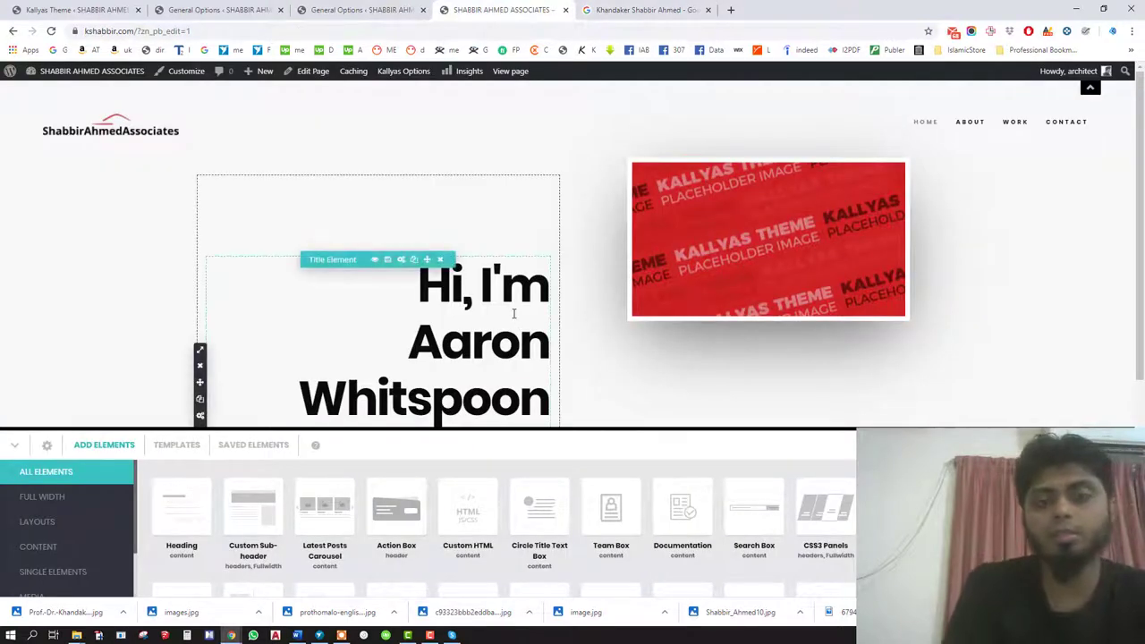
scroll(515, 313, "down", 1)
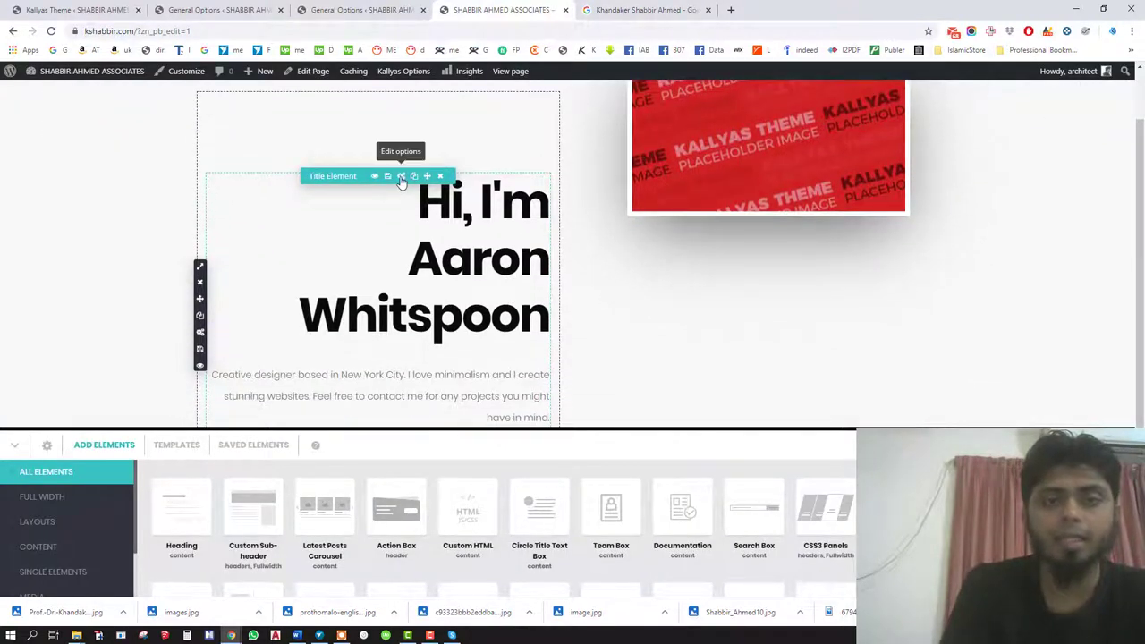
left_click(401, 177)
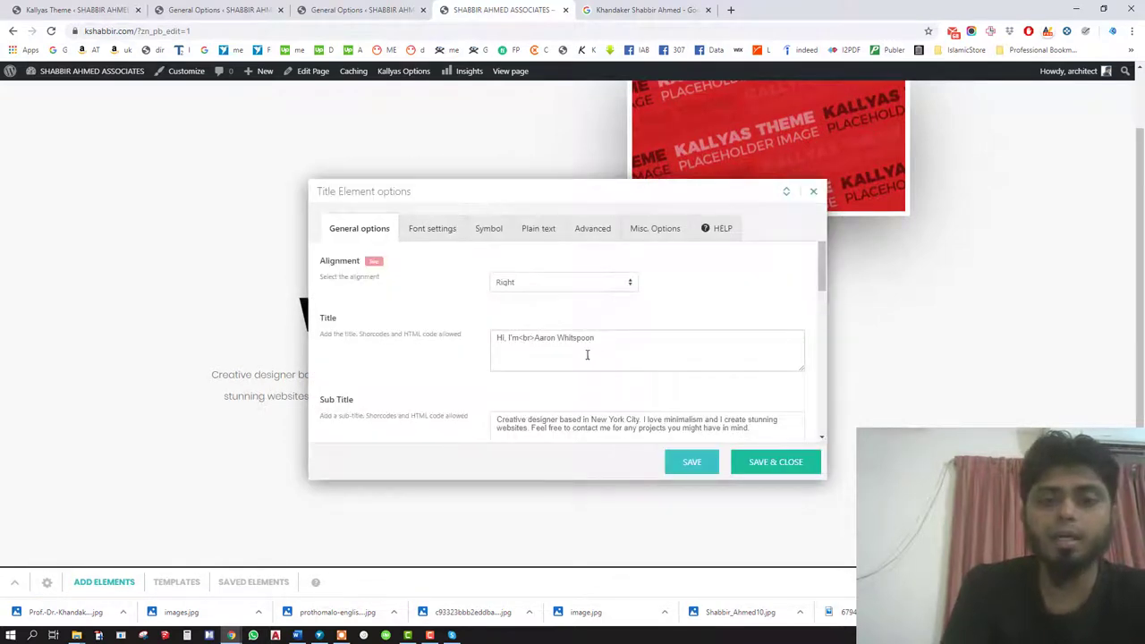
left_click_drag(534, 338, 644, 338)
key("ctrl+v")
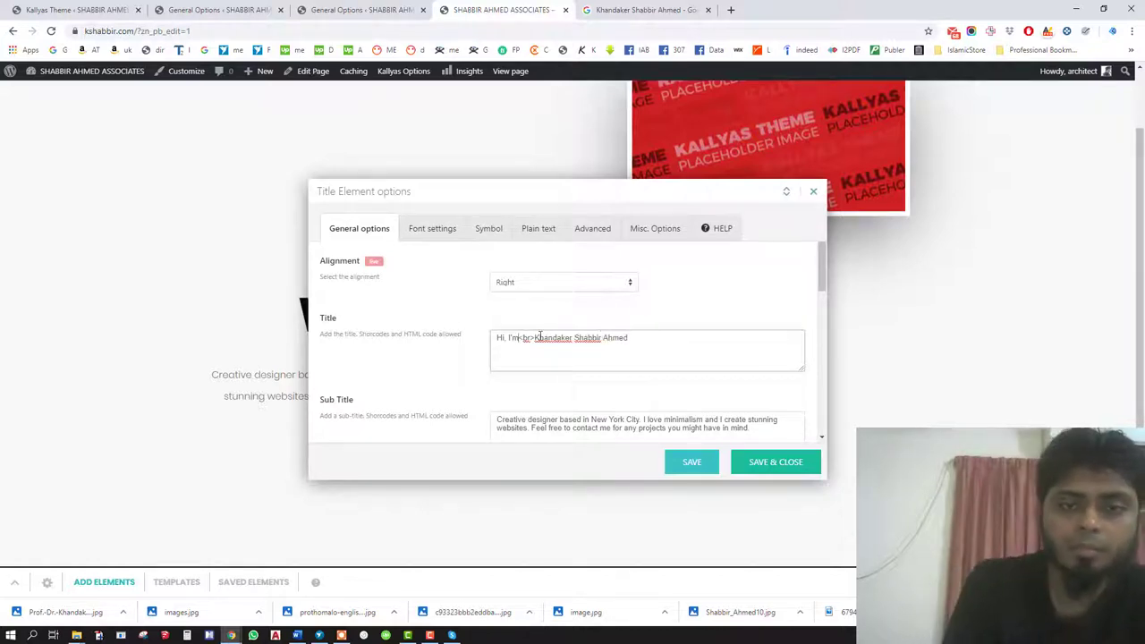
Reword the start of the title element's subtitle as "Professor and Architect based in Dhaka, Bangladesh".
left_click_drag(529, 419, 452, 424)
type("Professor")
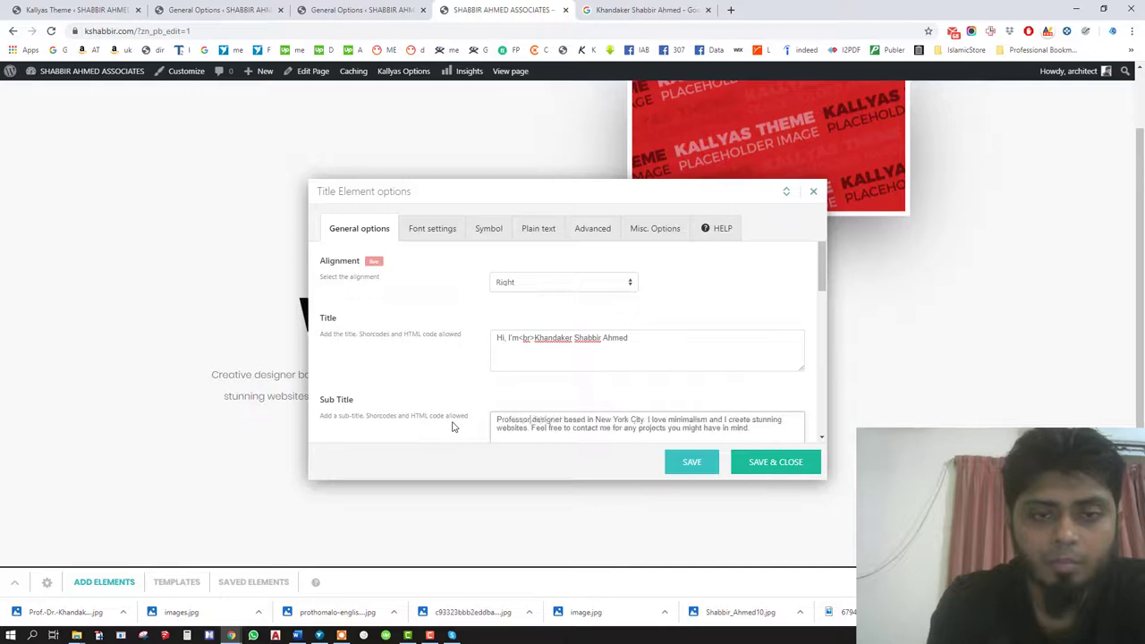
type(" and Architect")
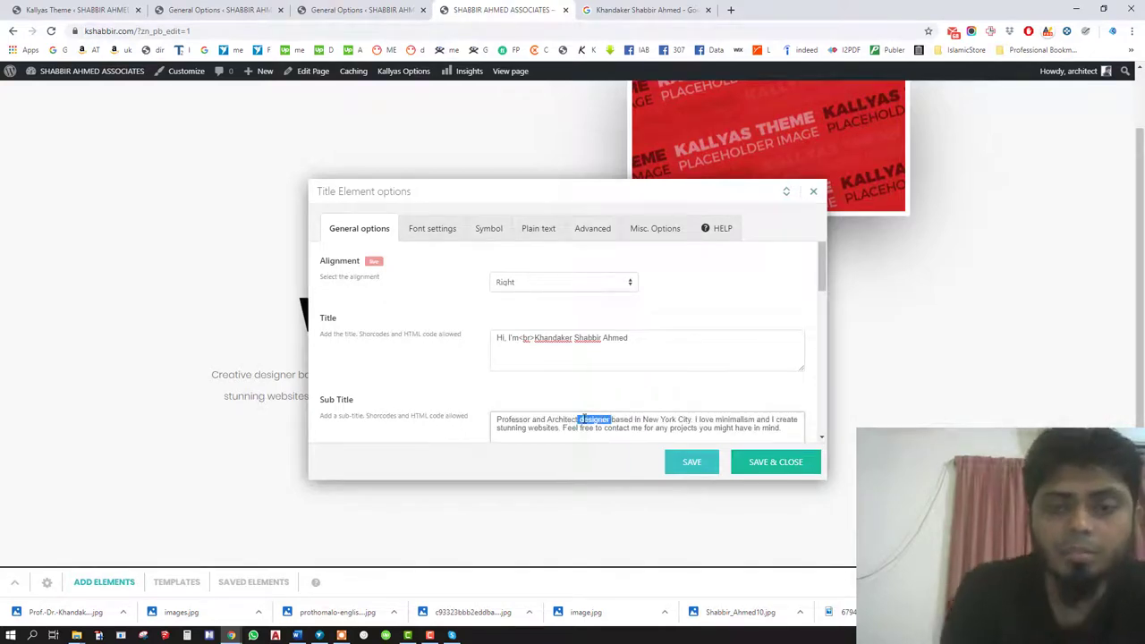
key("BackSpace")
scroll(643, 393, "down", 1)
left_click_drag(612, 377, 667, 377)
type("Dhaka, Bangladesh")
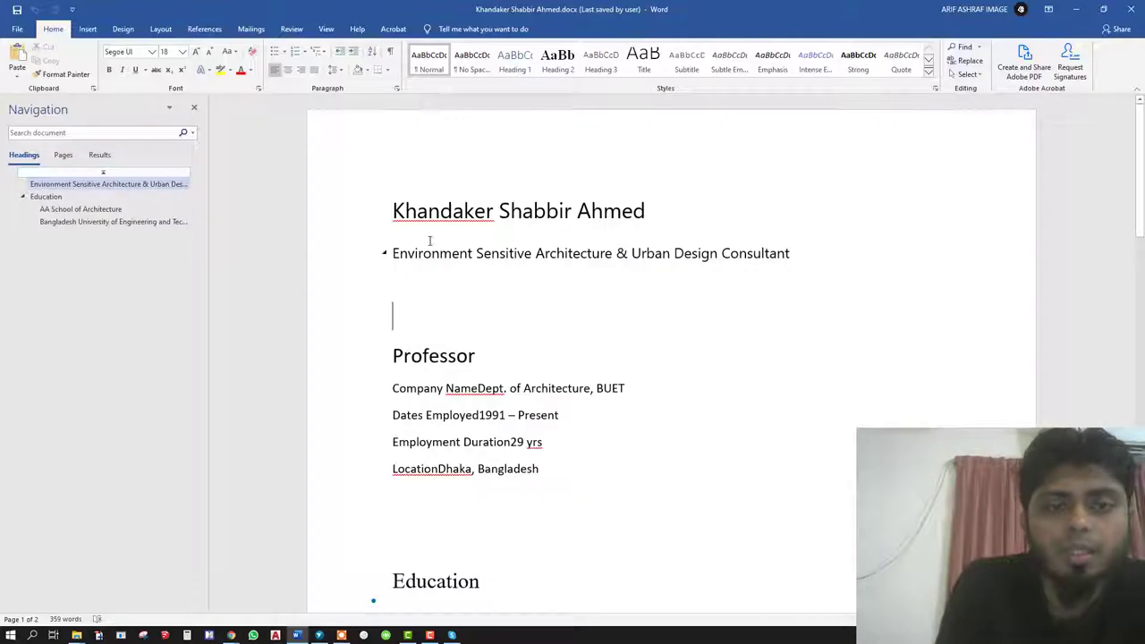
Copy "Environment Sensitive Architecture" from the Word document and substitute it for "minimalism" in the subtitle's "I love" sentence.
left_click_drag(392, 253, 613, 255)
key("ctrl+c")
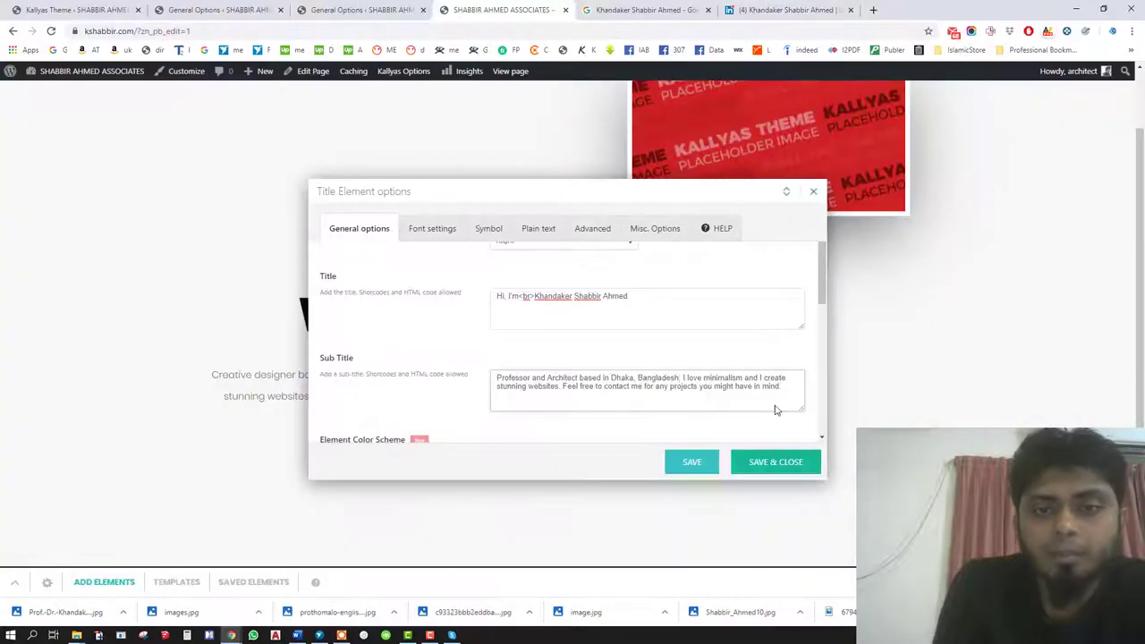
left_click_drag(690, 378, 739, 377)
key("ctrl+v")
type("love")
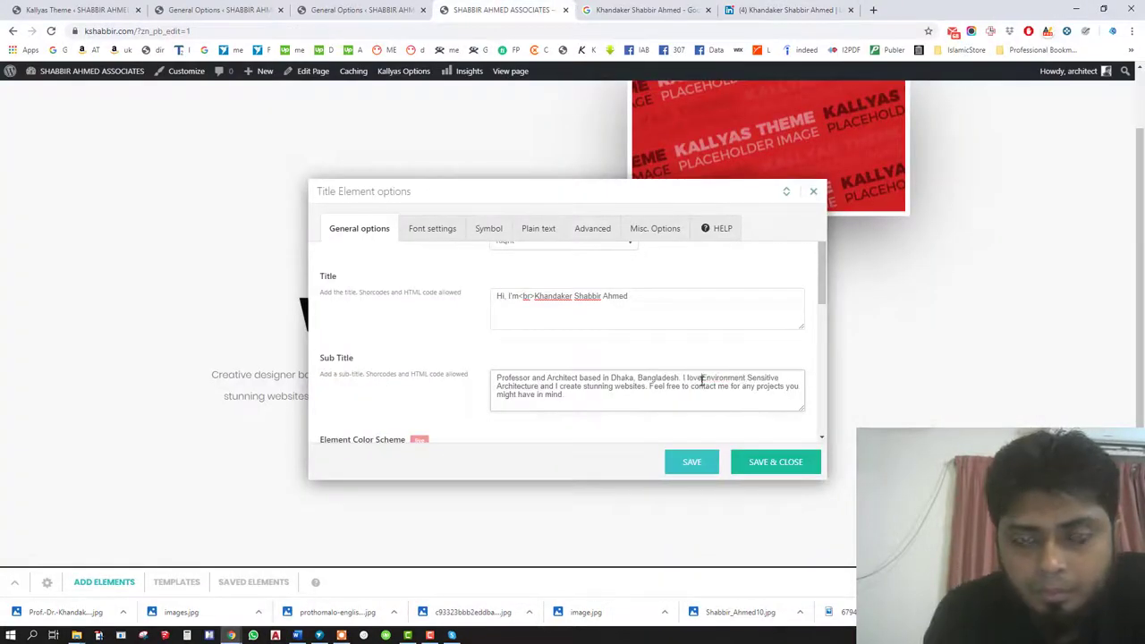
End the subtitle with "I create stunning Architectures.", remove the sentence inviting contact about projects, and save the title element.
double_click(631, 386)
type("Architectures")
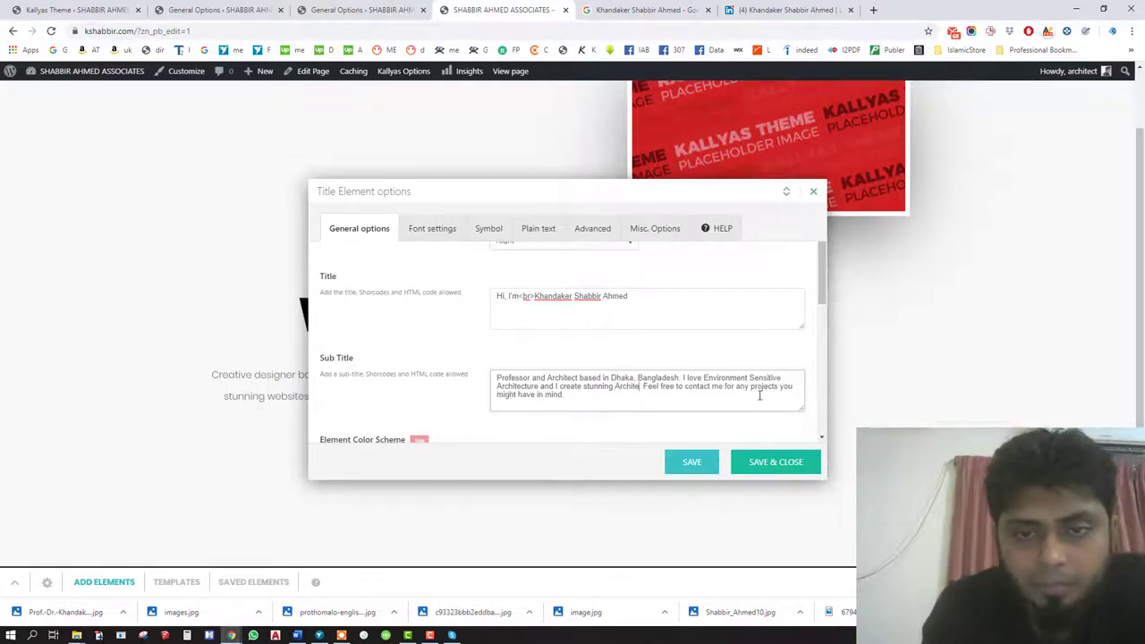
left_click_drag(666, 387, 677, 406)
key("BackSpace")
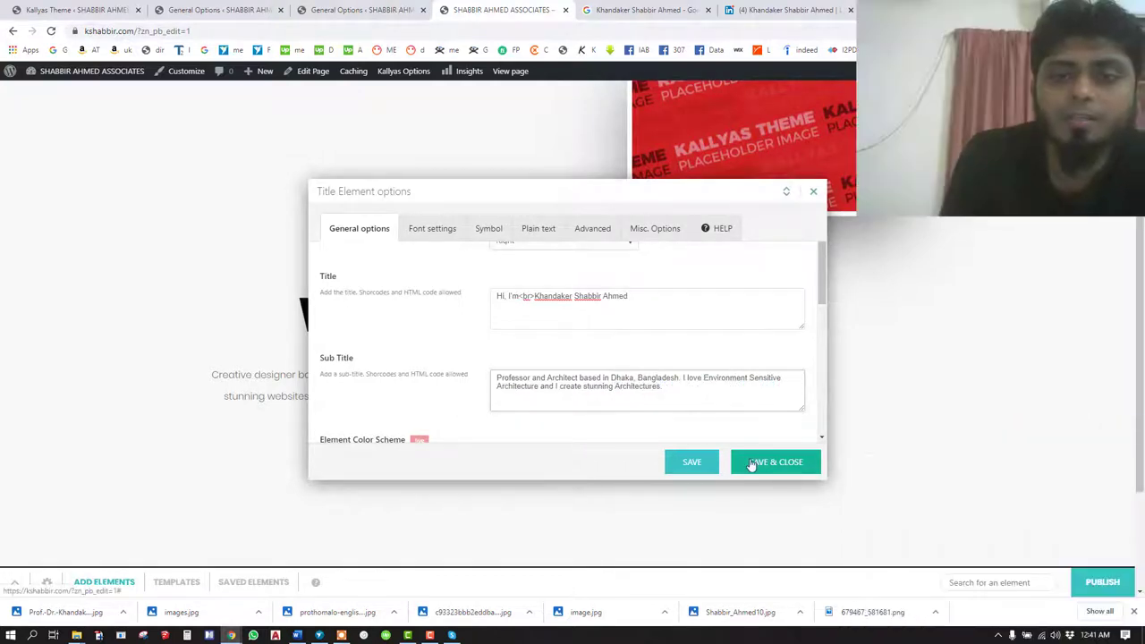
left_click(756, 462)
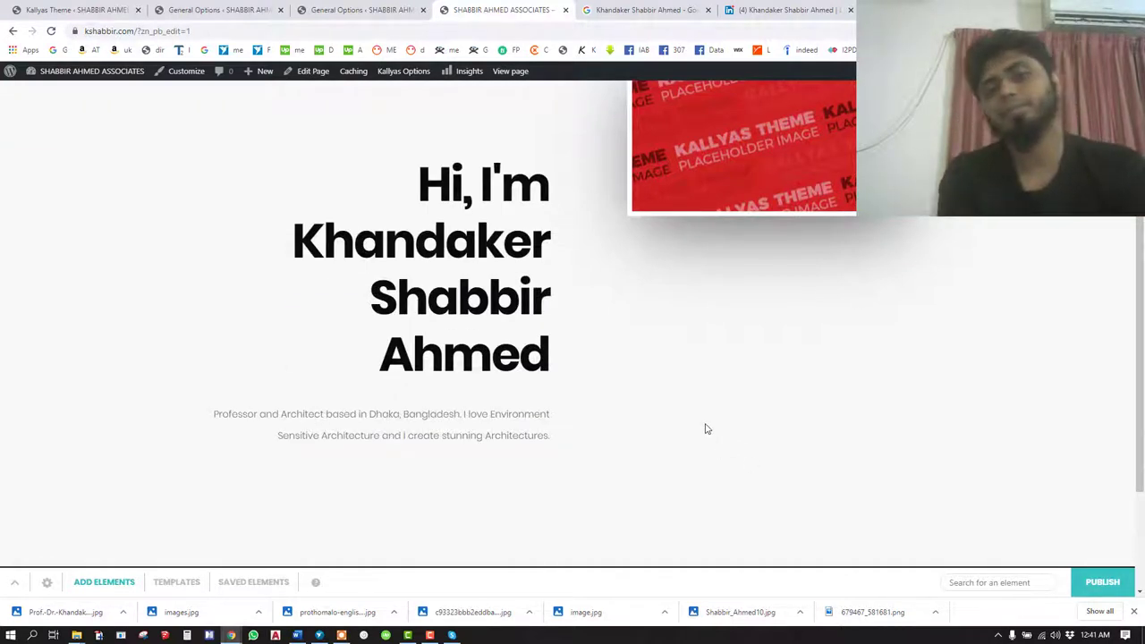
Search the page builder's elements for "button" and place a Buttons Group directly below the homepage subtitle.
scroll(704, 427, "down", 2)
scroll(722, 327, "up", 3)
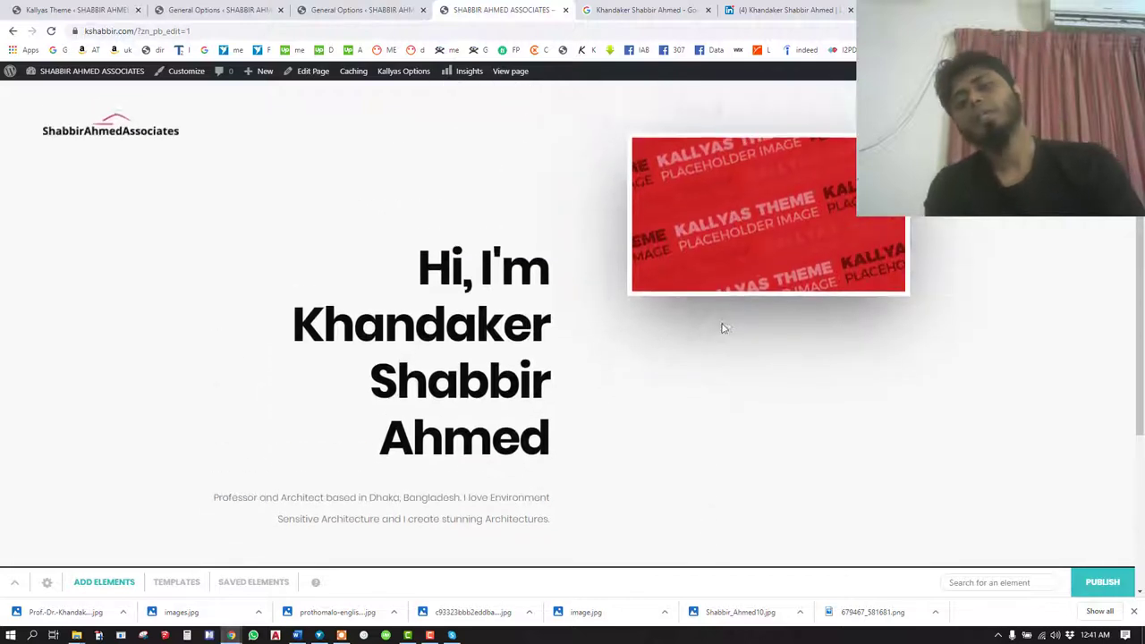
left_click(80, 584)
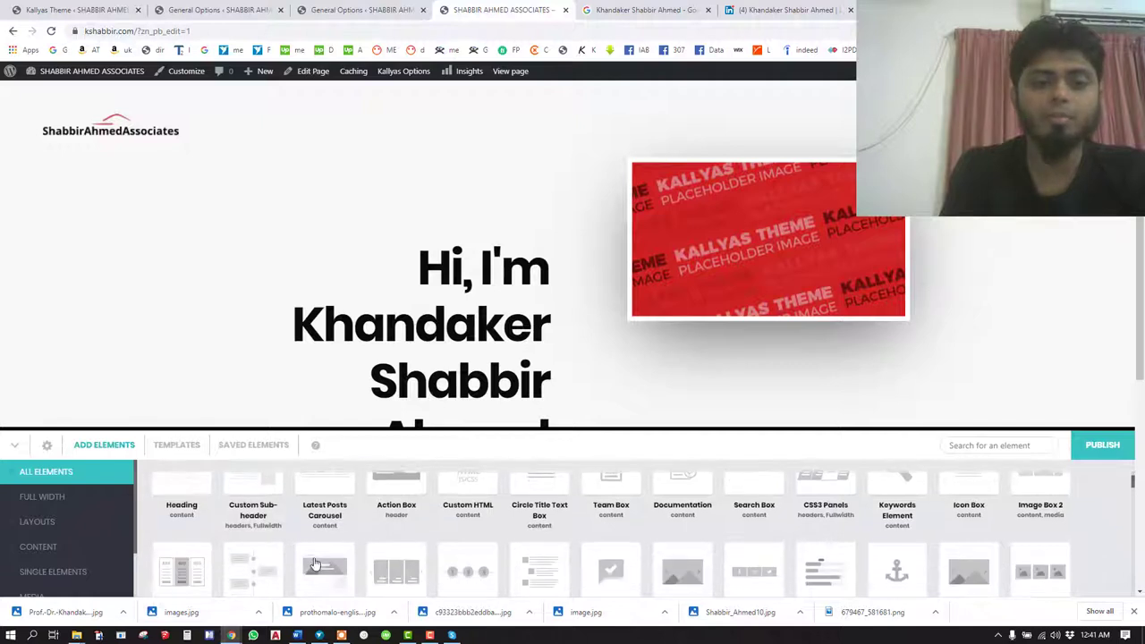
scroll(266, 520, "down", 1)
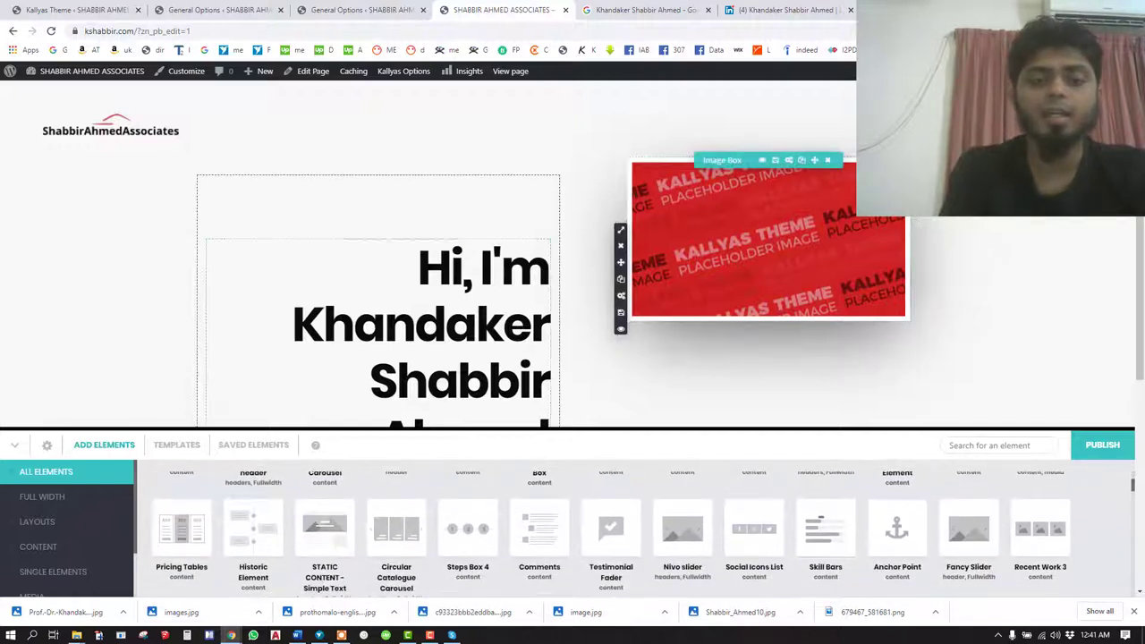
scroll(377, 372, "down", 3)
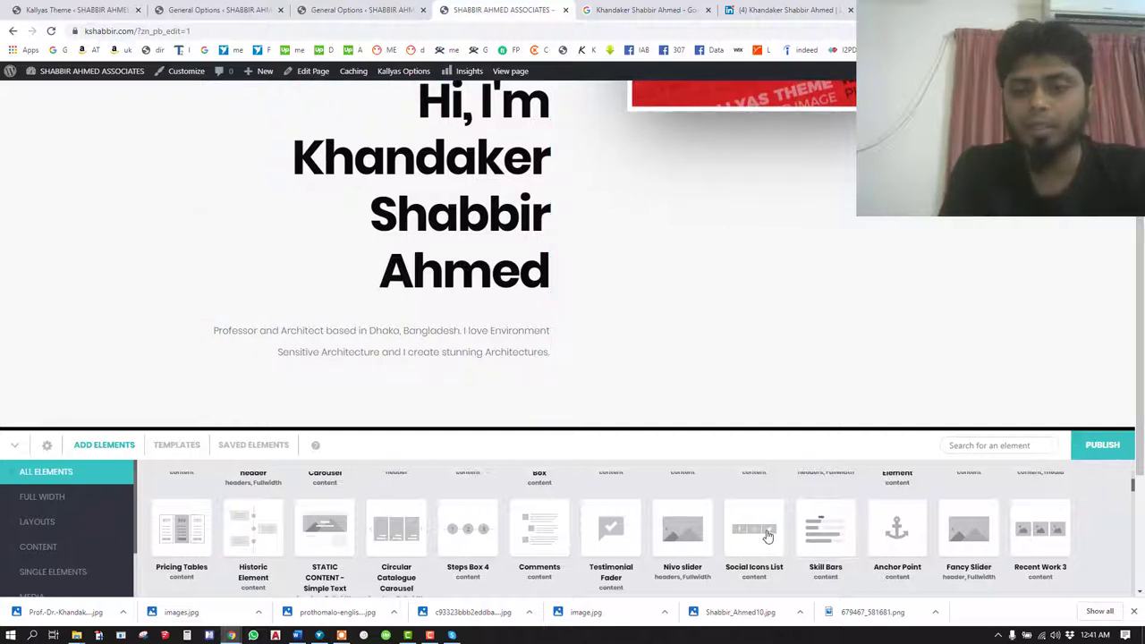
scroll(736, 544, "down", 1)
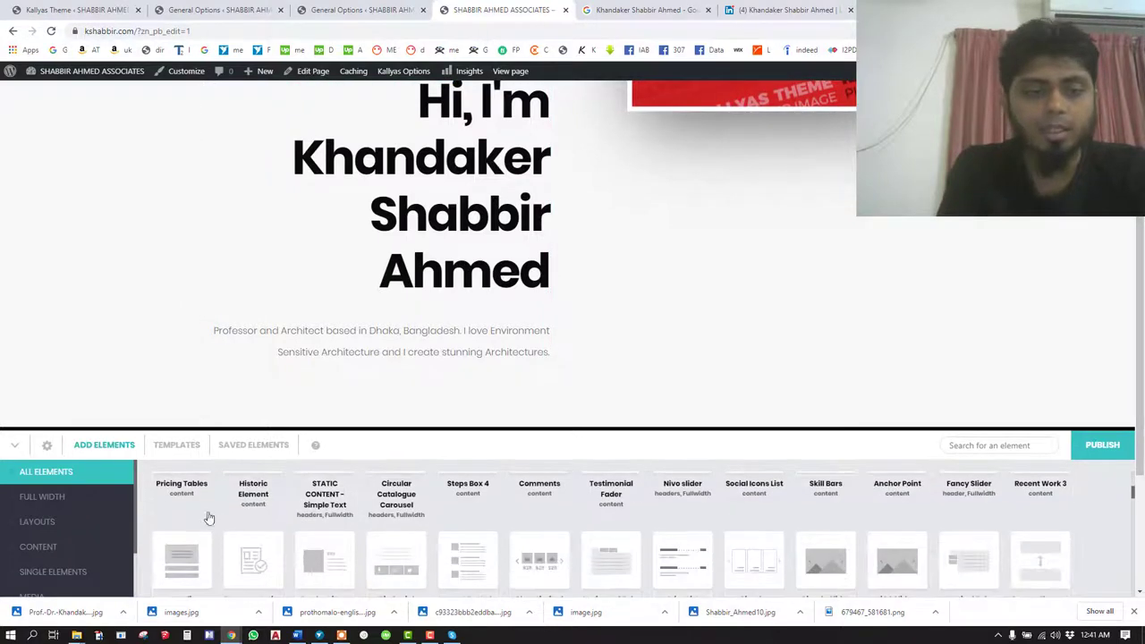
left_click(1019, 445)
type("b")
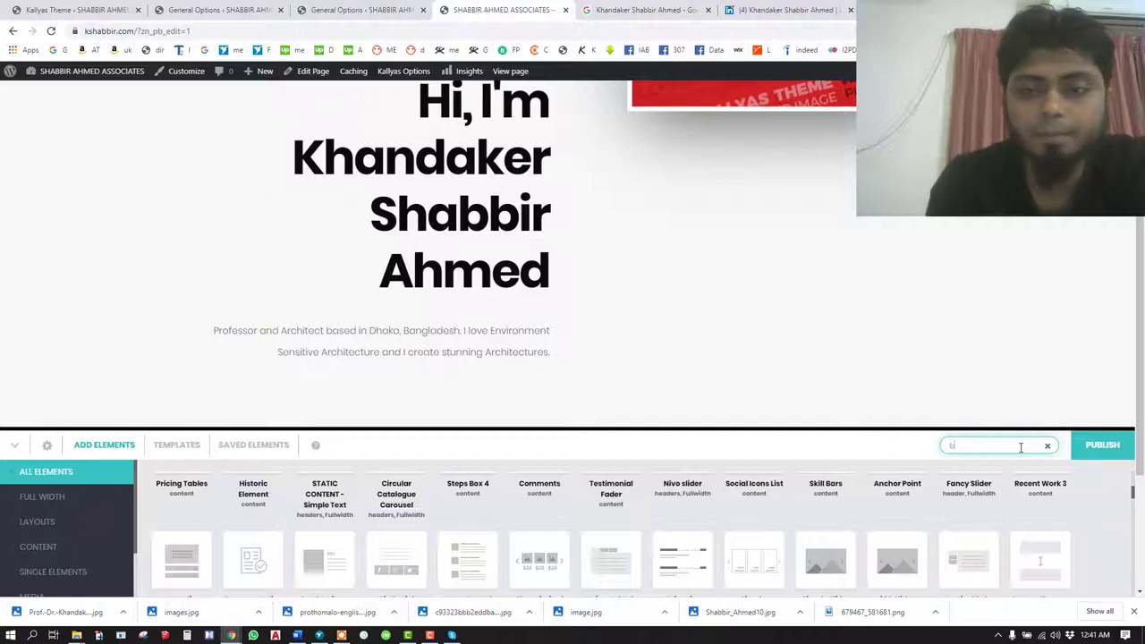
type("utton")
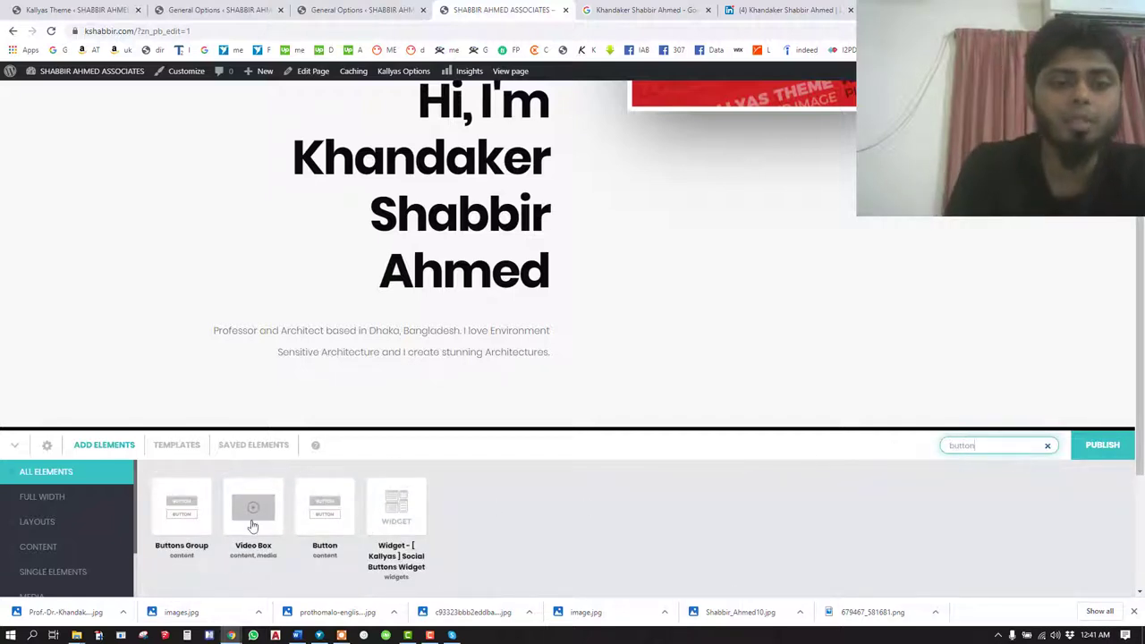
left_click_drag(169, 510, 367, 356)
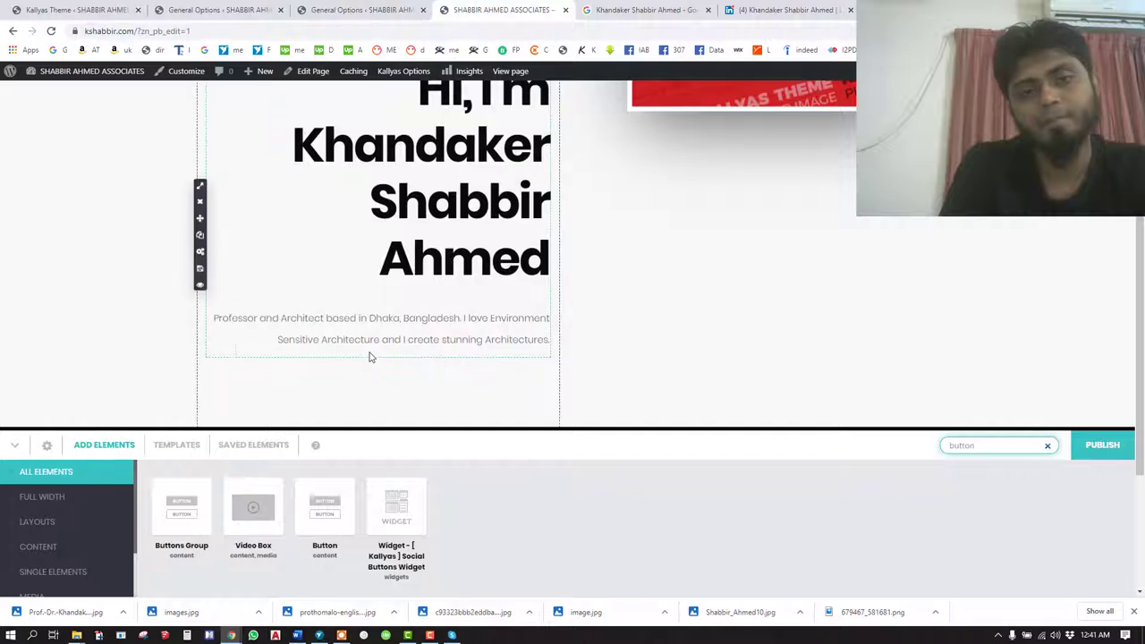
Set the text of the Buttons Group's button to "Contact Me".
double_click(250, 380)
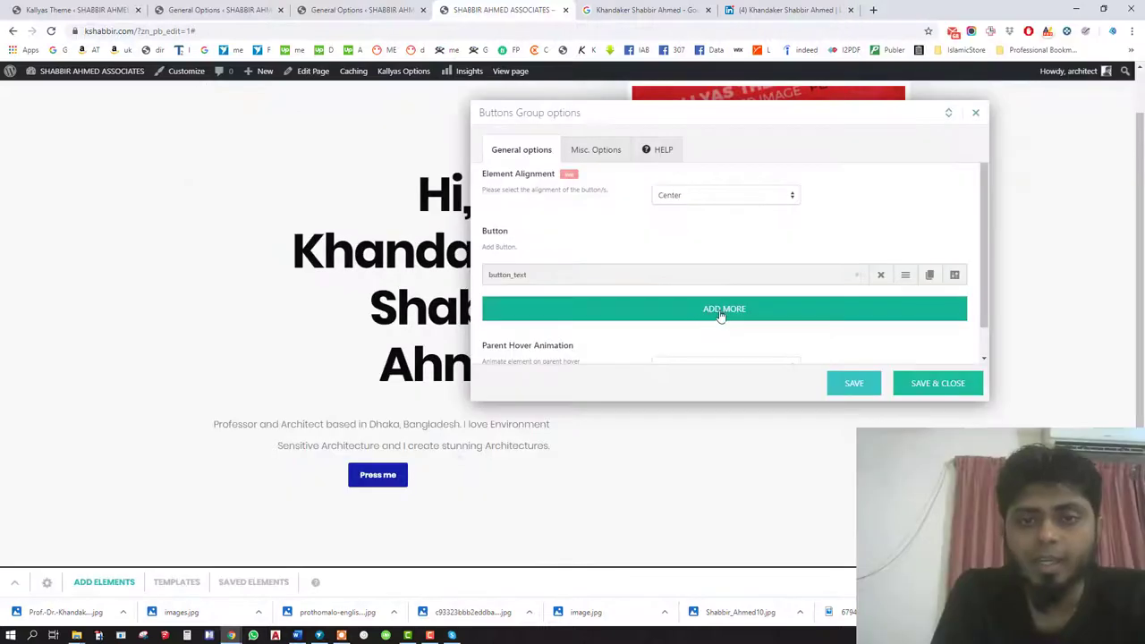
left_click(955, 278)
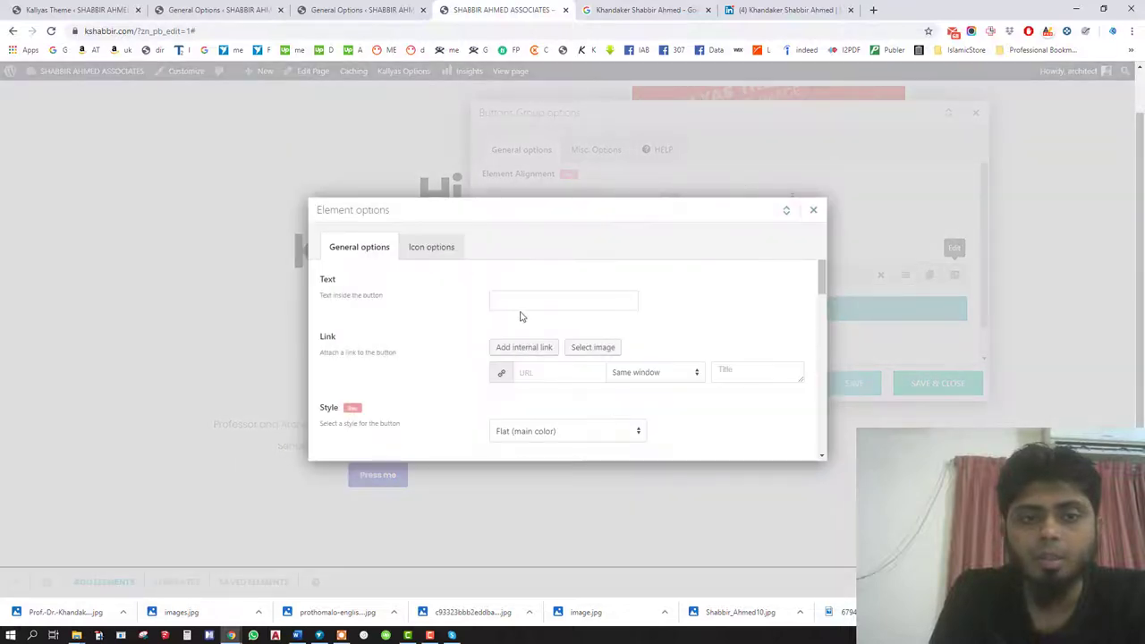
left_click(565, 301)
type("ct Me")
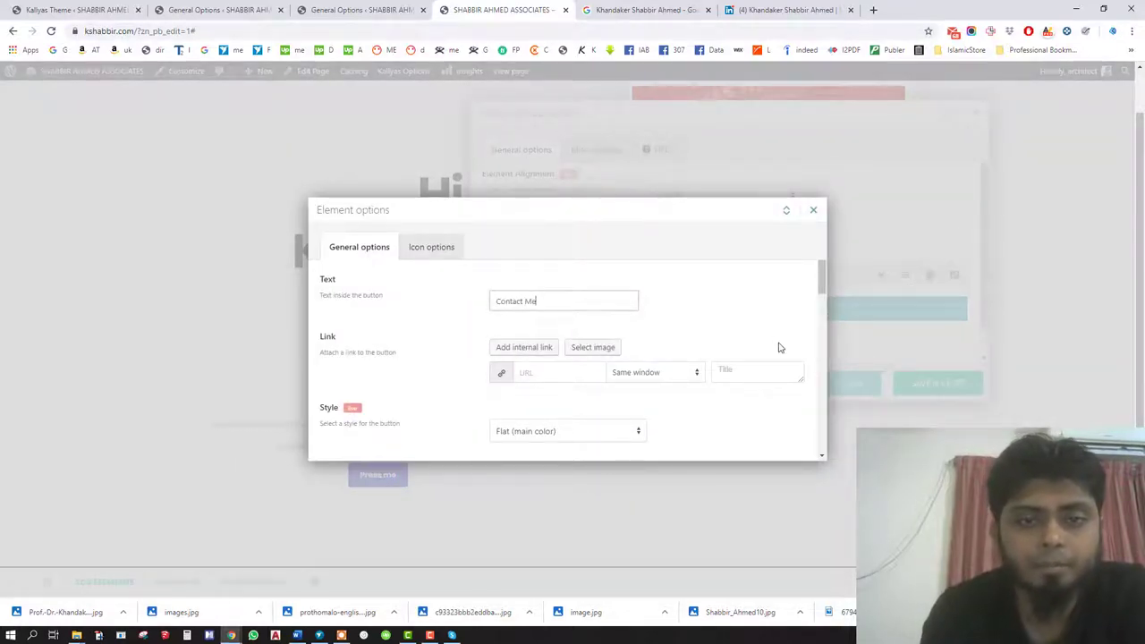
key("Tab")
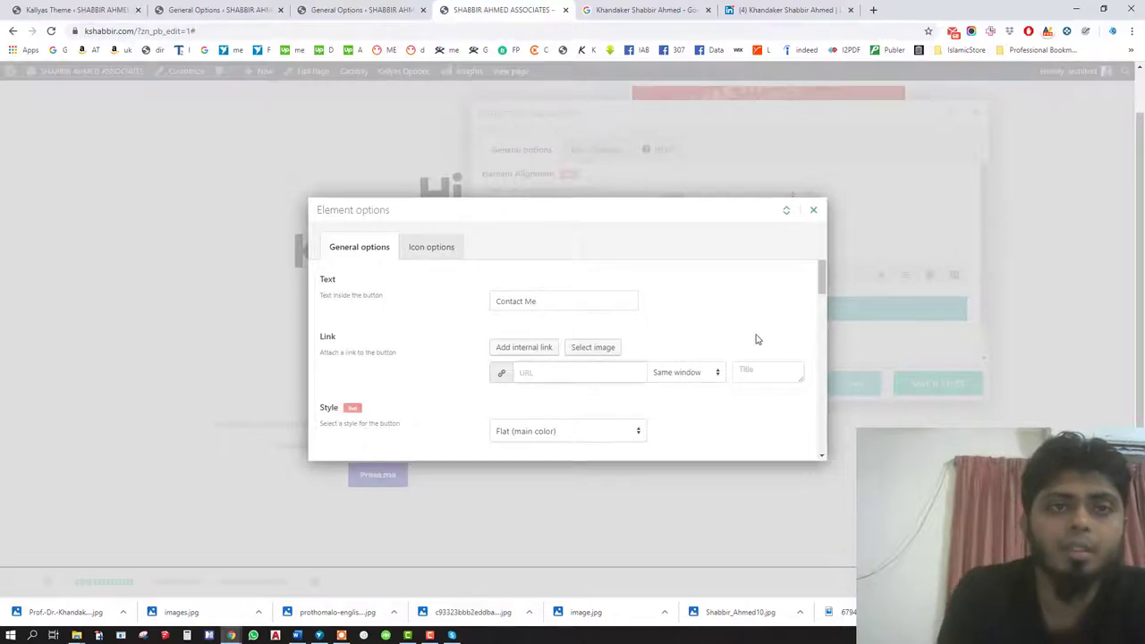
Open the live site's Contact page in the Google search tab and copy its web address.
left_click(644, 10)
left_click(267, 31)
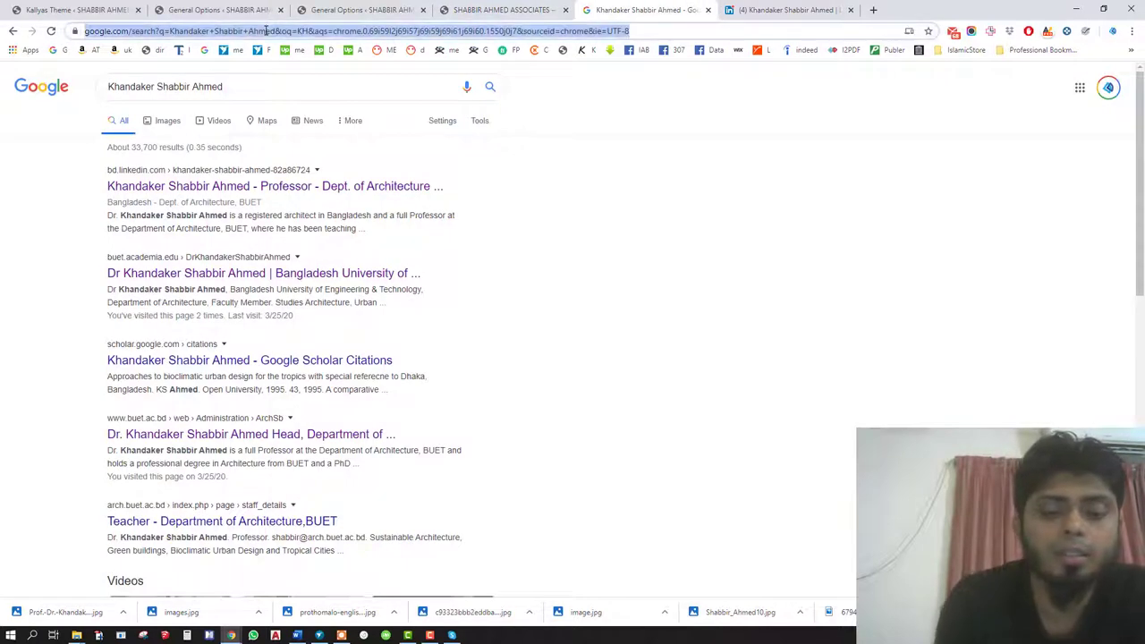
type("ksh")
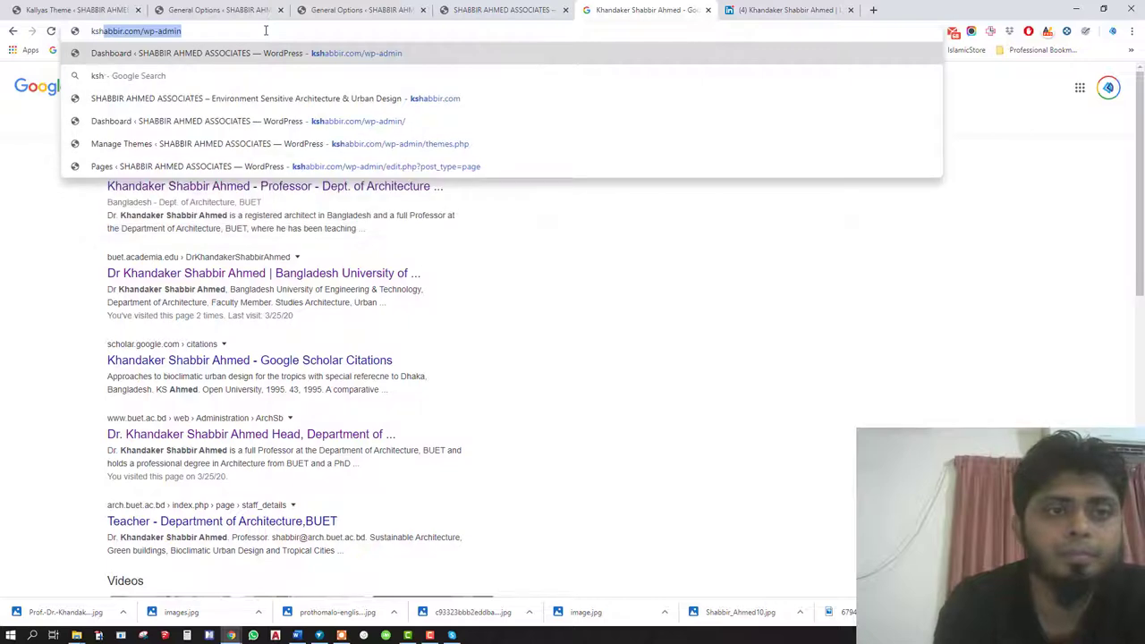
type("abbir.com")
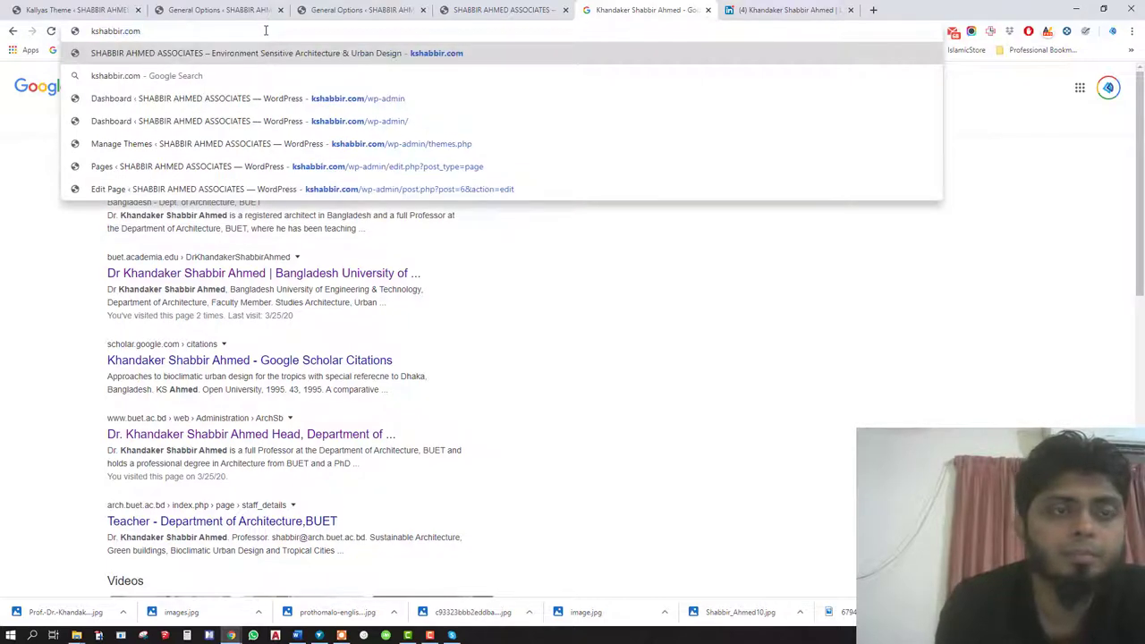
key("Return")
left_click(501, 10)
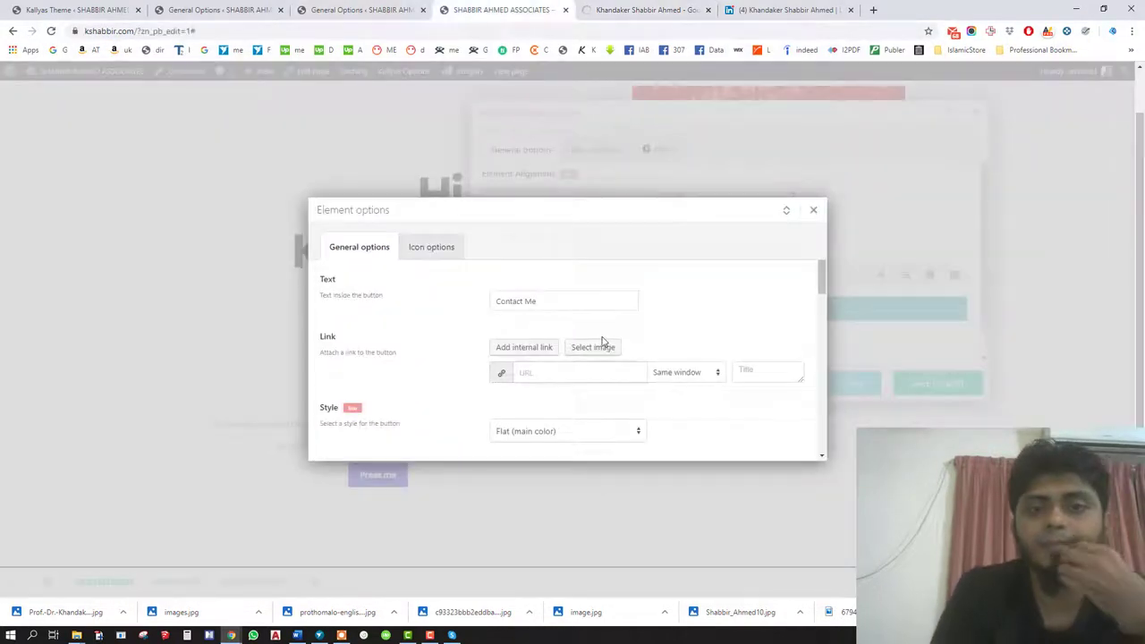
left_click(621, 8)
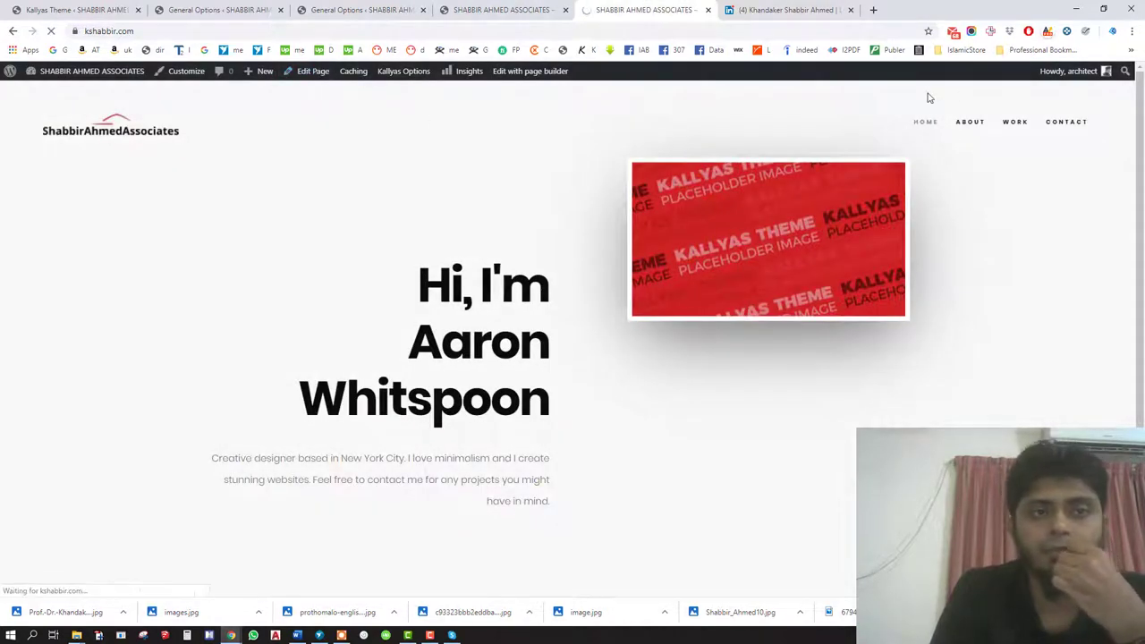
left_click(1064, 122)
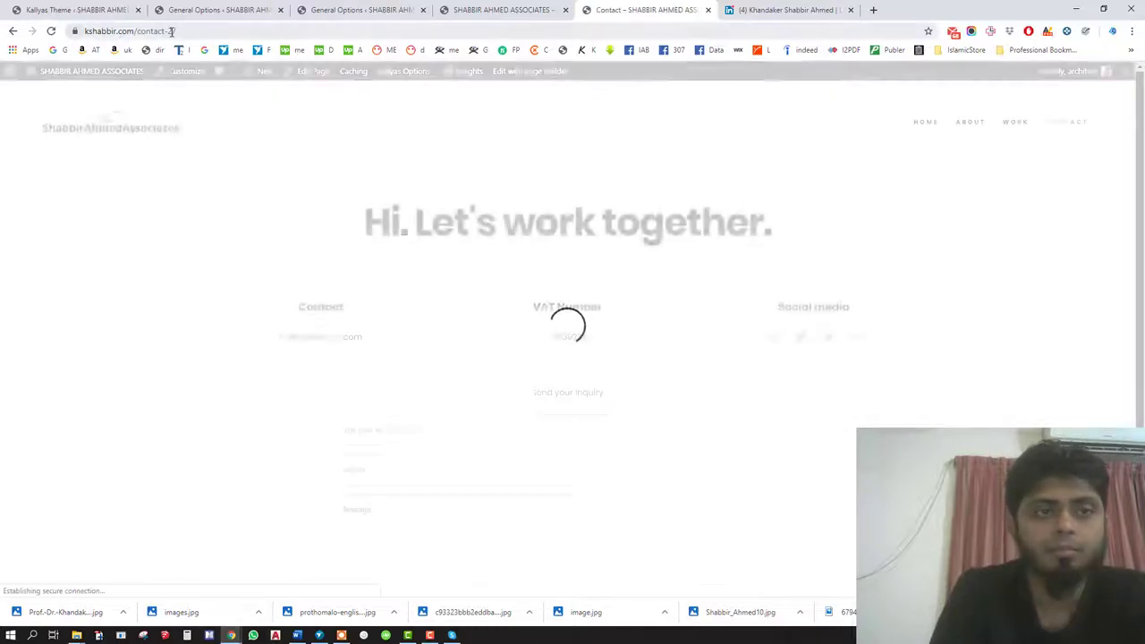
left_click(188, 32)
key("ctrl+c")
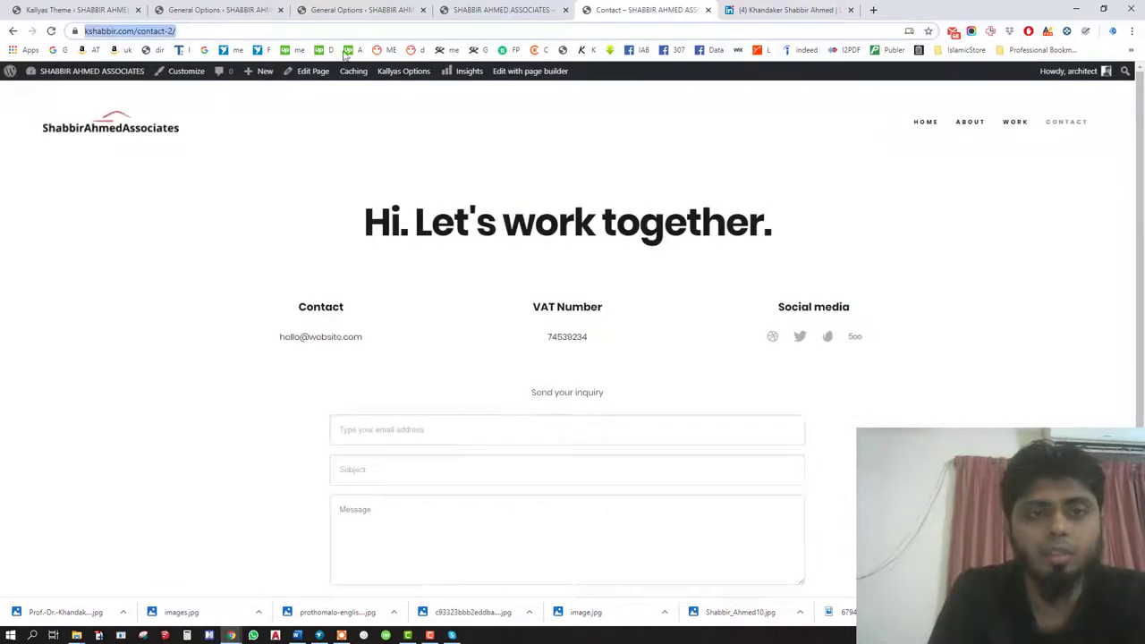
left_click(497, 13)
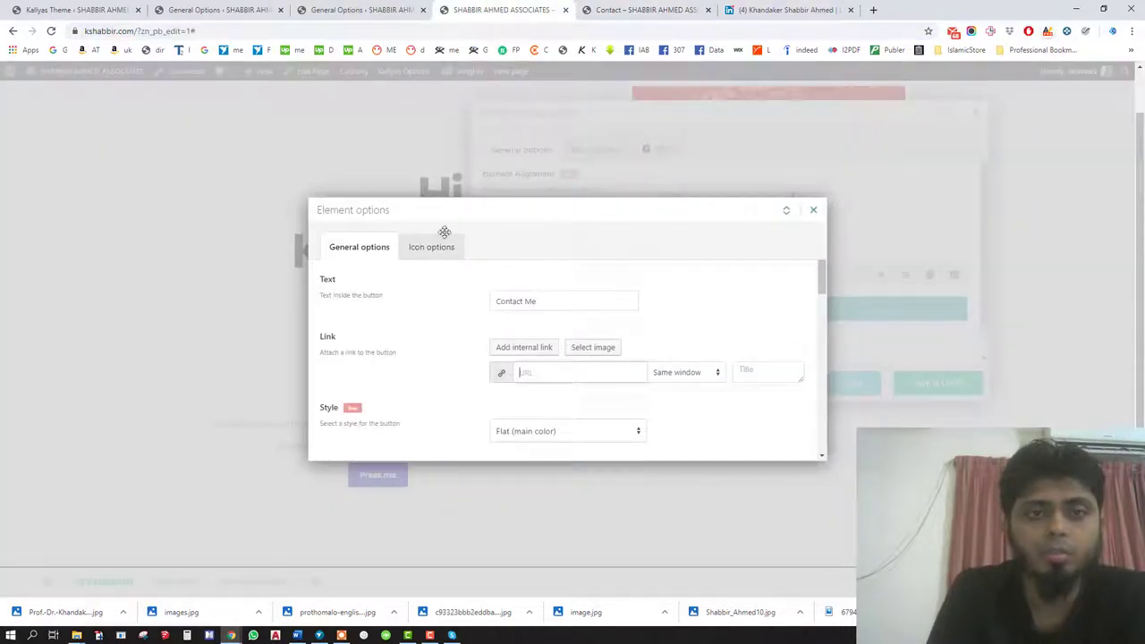
left_click(559, 374)
key("ctrl+v")
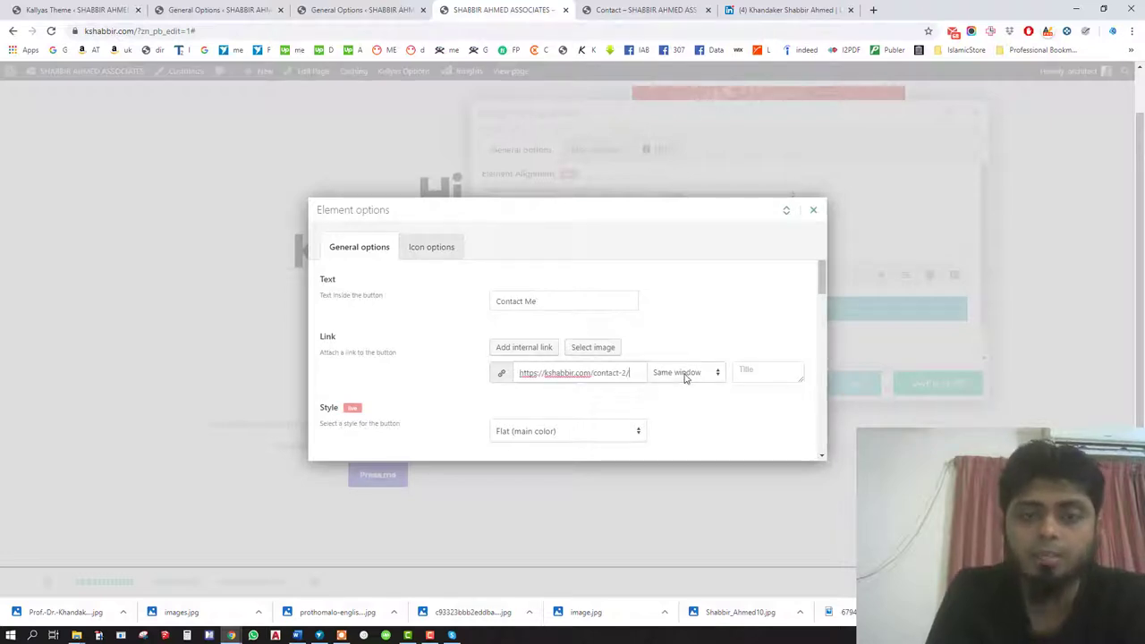
Review the button's style, size, typography, spacing and icon options, and save and close the Buttons Group.
scroll(686, 393, "down", 1)
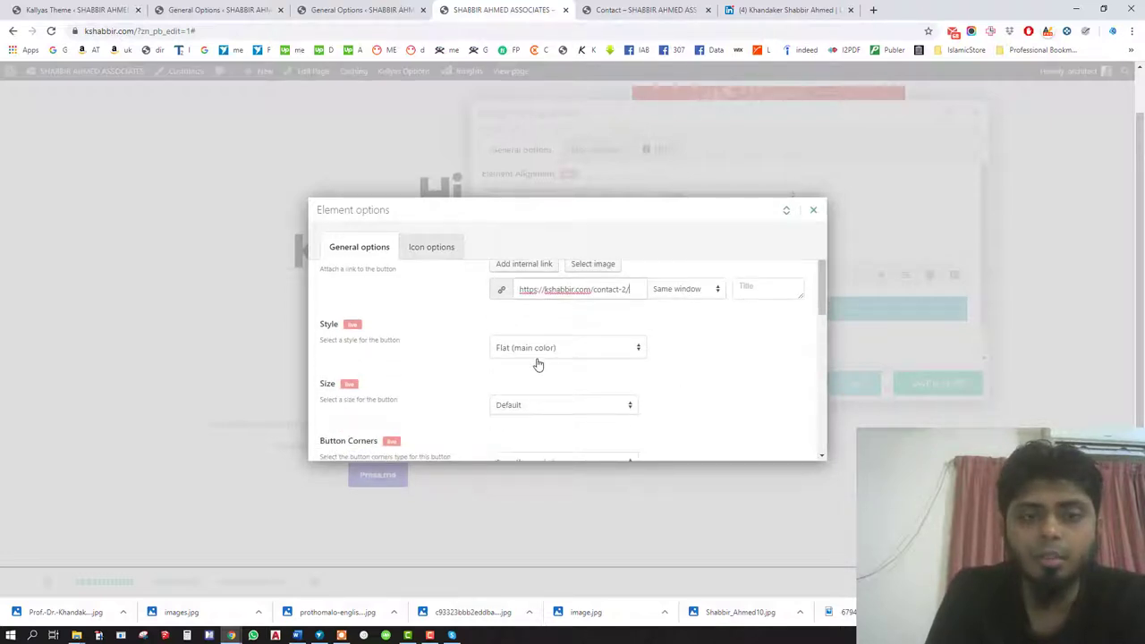
scroll(537, 364, "down", 1)
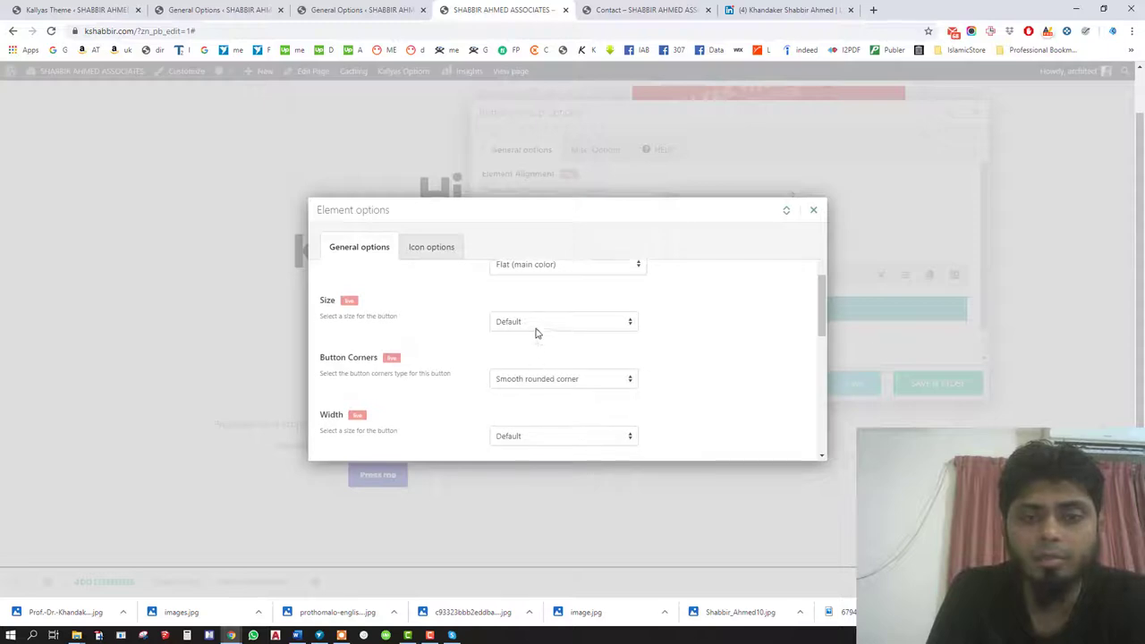
scroll(536, 332, "down", 3)
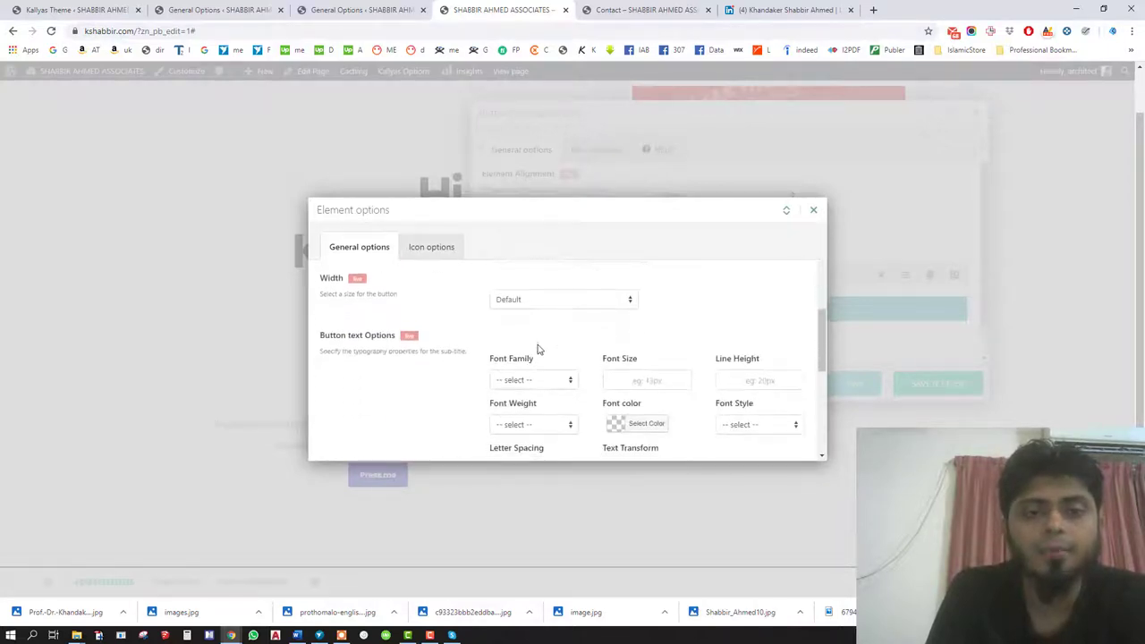
scroll(537, 349, "up", 1)
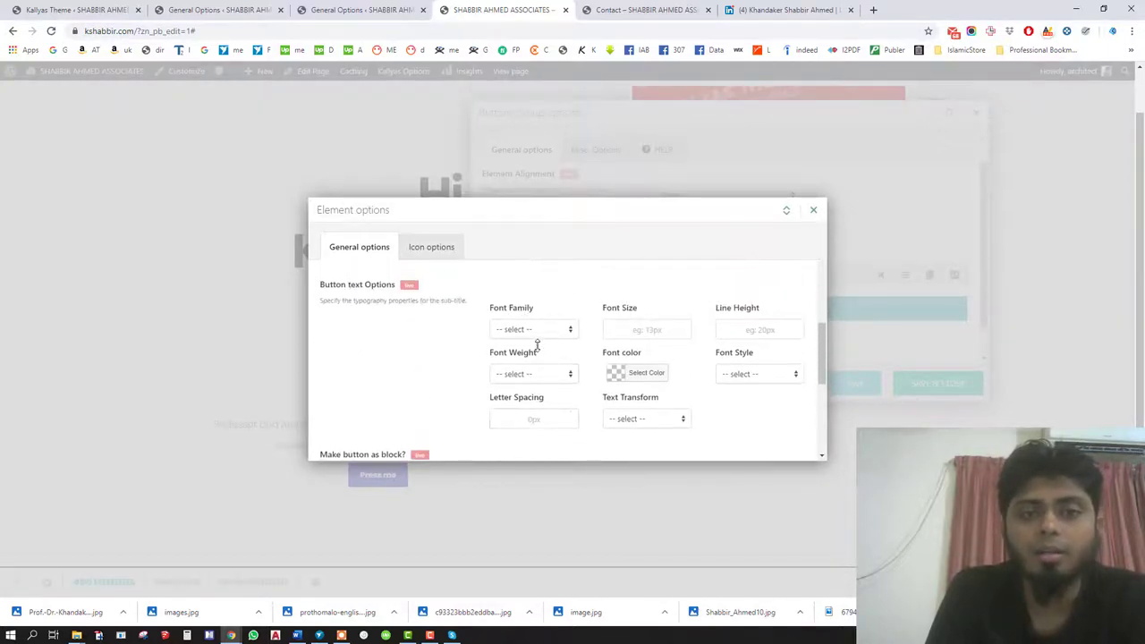
scroll(536, 345, "down", 5)
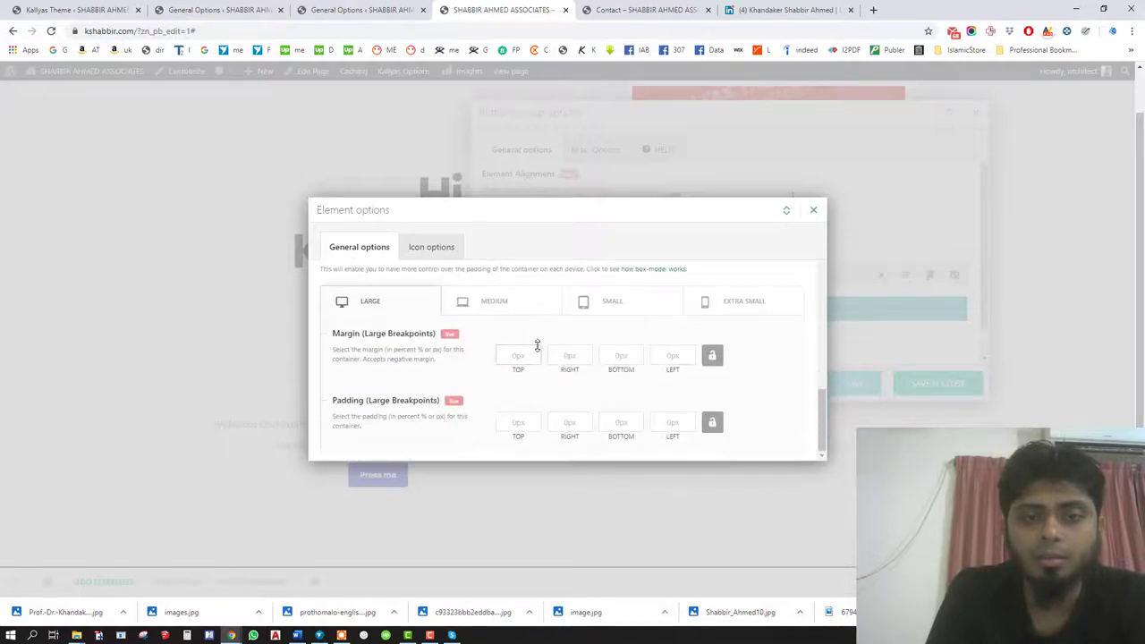
left_click(431, 252)
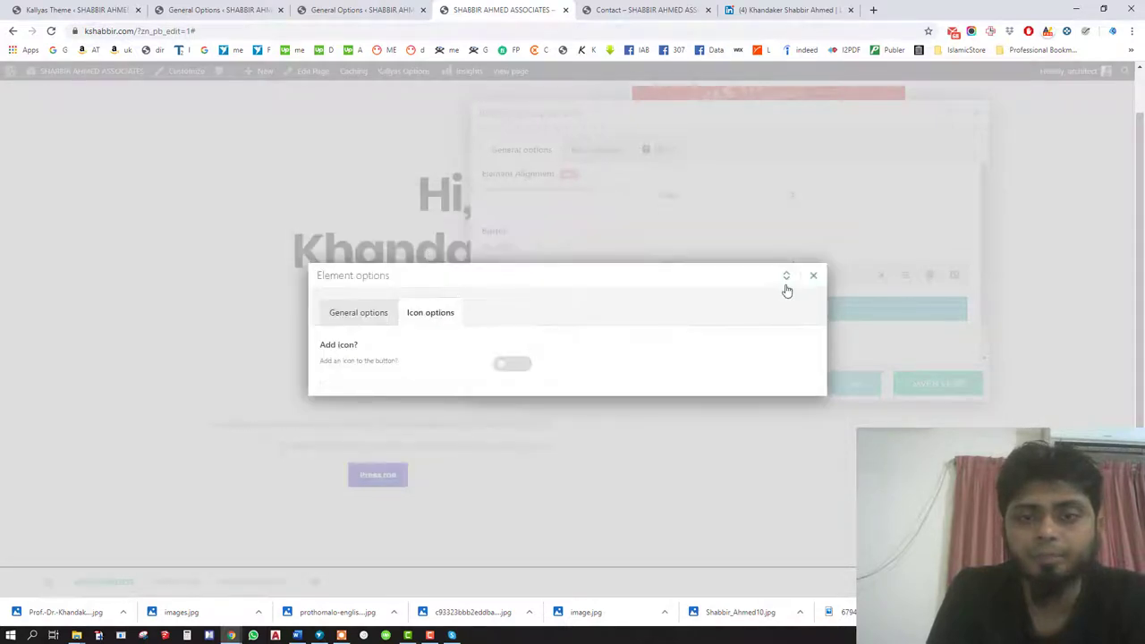
left_click(345, 321)
scroll(634, 341, "down", 5)
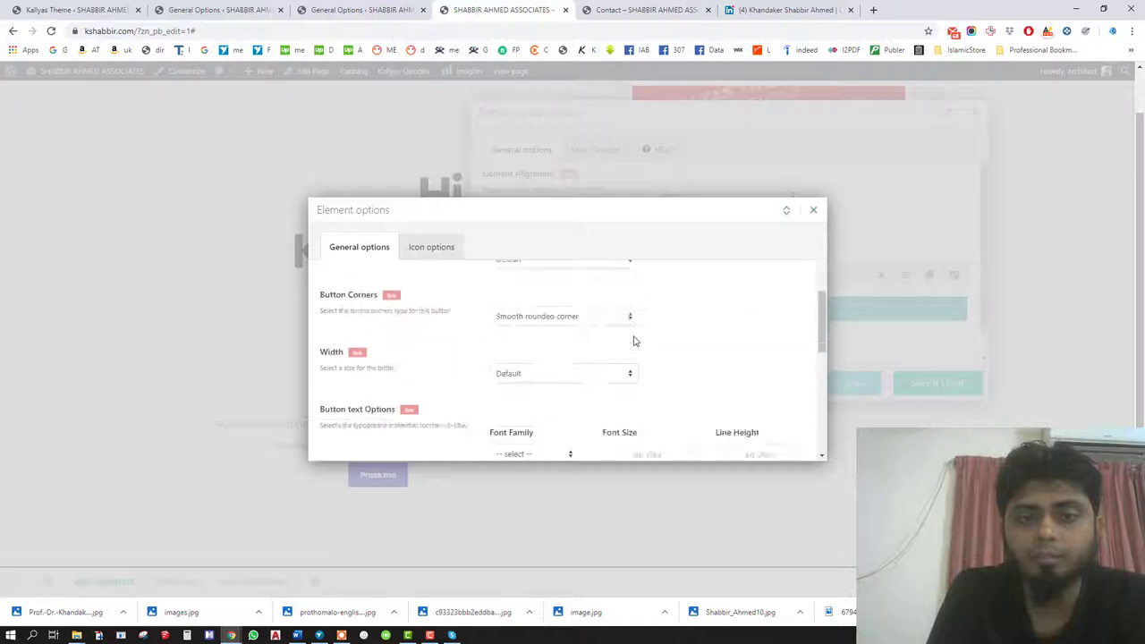
scroll(635, 341, "down", 5)
left_click(813, 209)
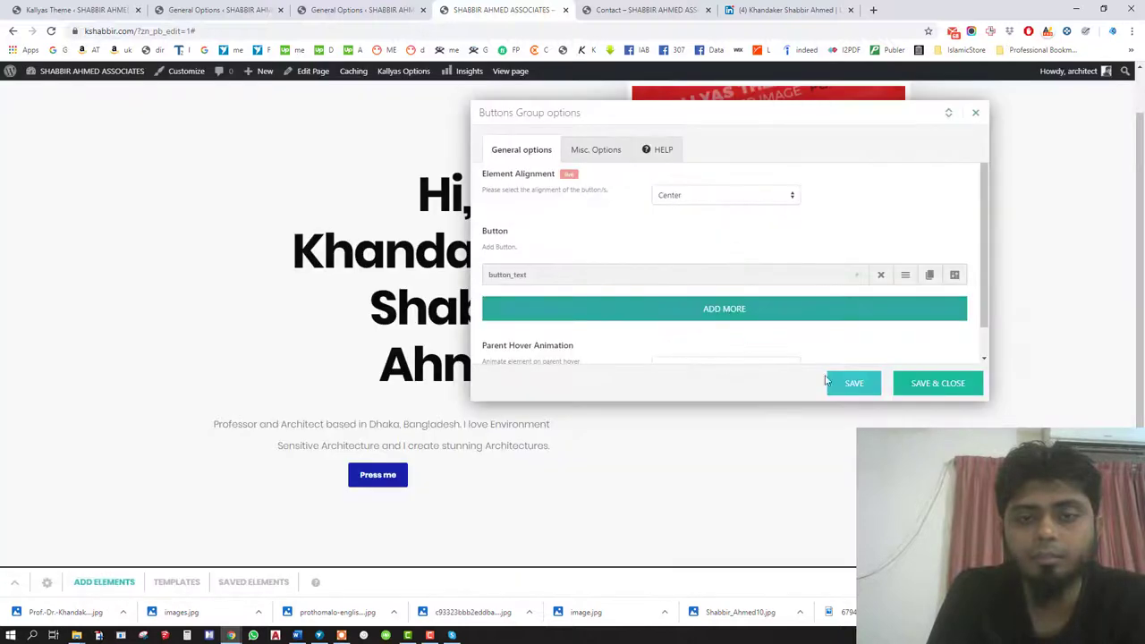
left_click(937, 384)
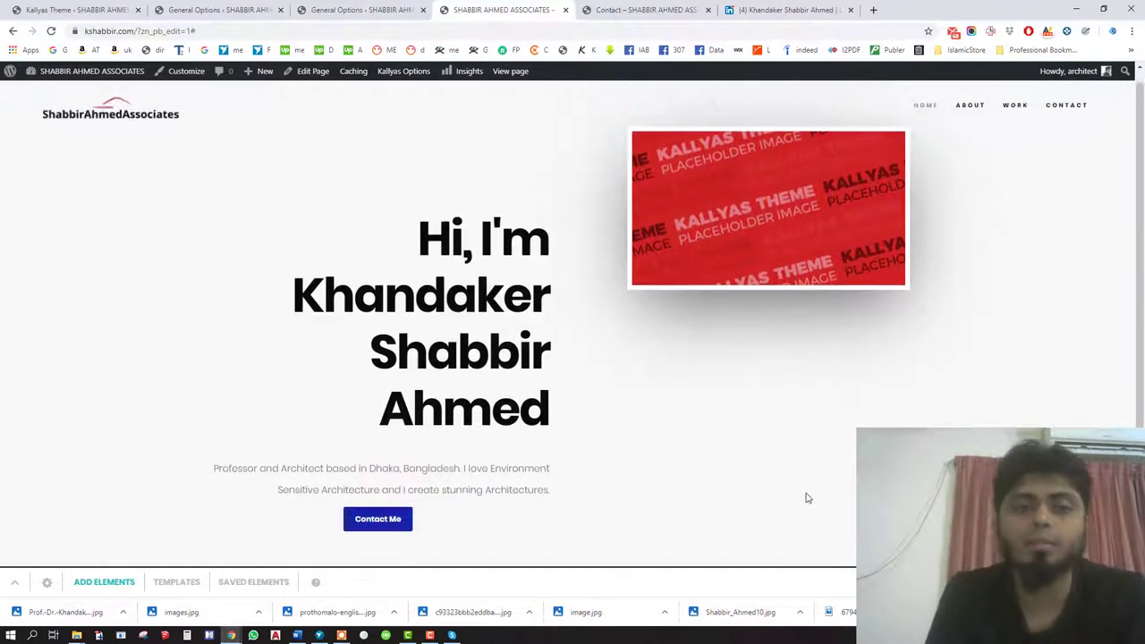
Remove the Buttons Group from below the homepage subtitle.
scroll(805, 496, "up", 1)
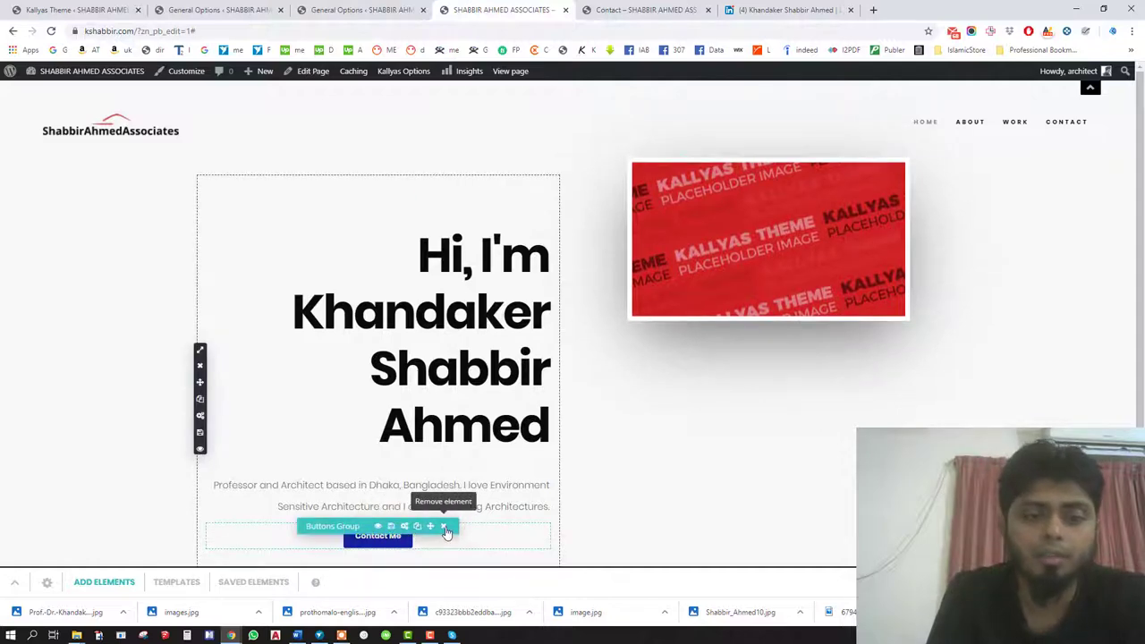
left_click(444, 530)
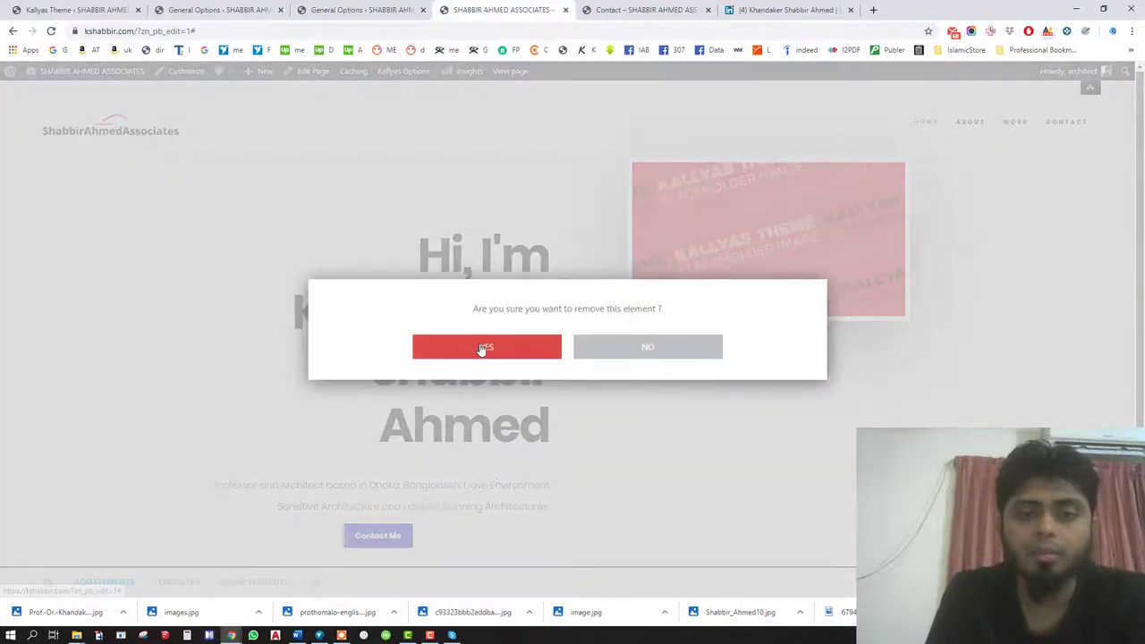
left_click(483, 347)
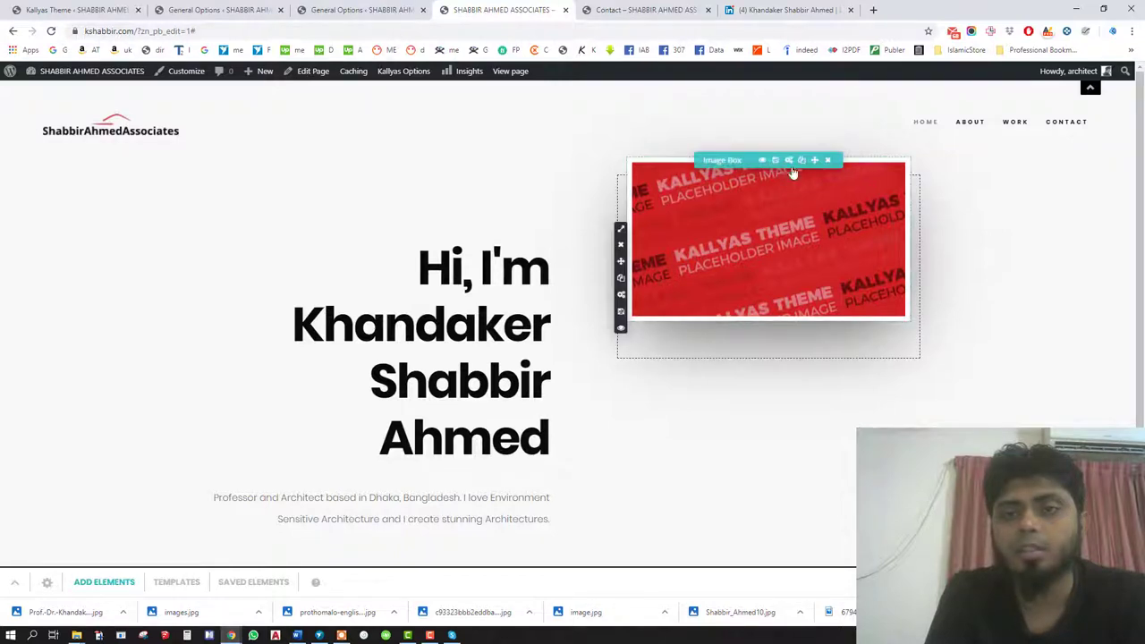
From the Image Box options beside the homepage title, upload the seven pictures in the PICTURES folder inside Tutorials on drive G to the media library.
left_click(789, 161)
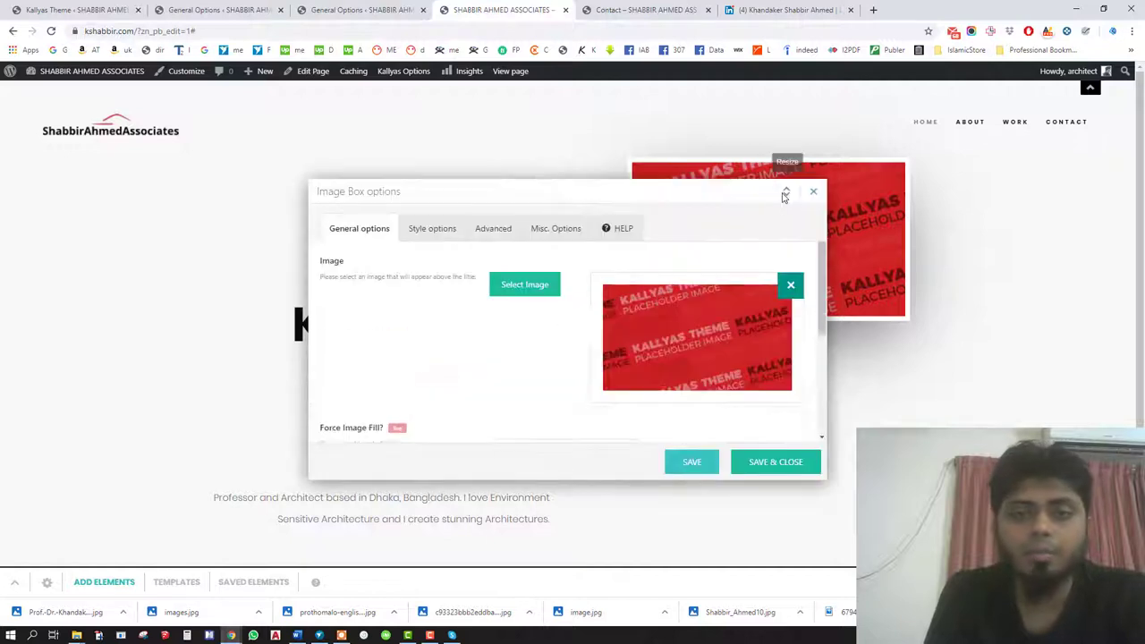
left_click(535, 291)
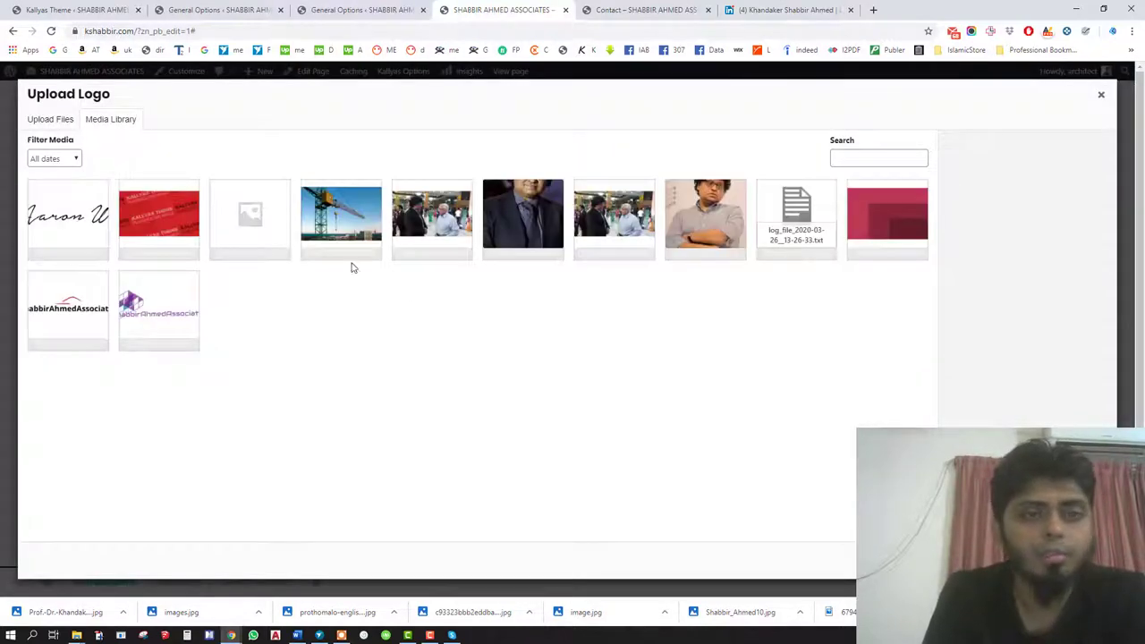
left_click(48, 119)
left_click(540, 326)
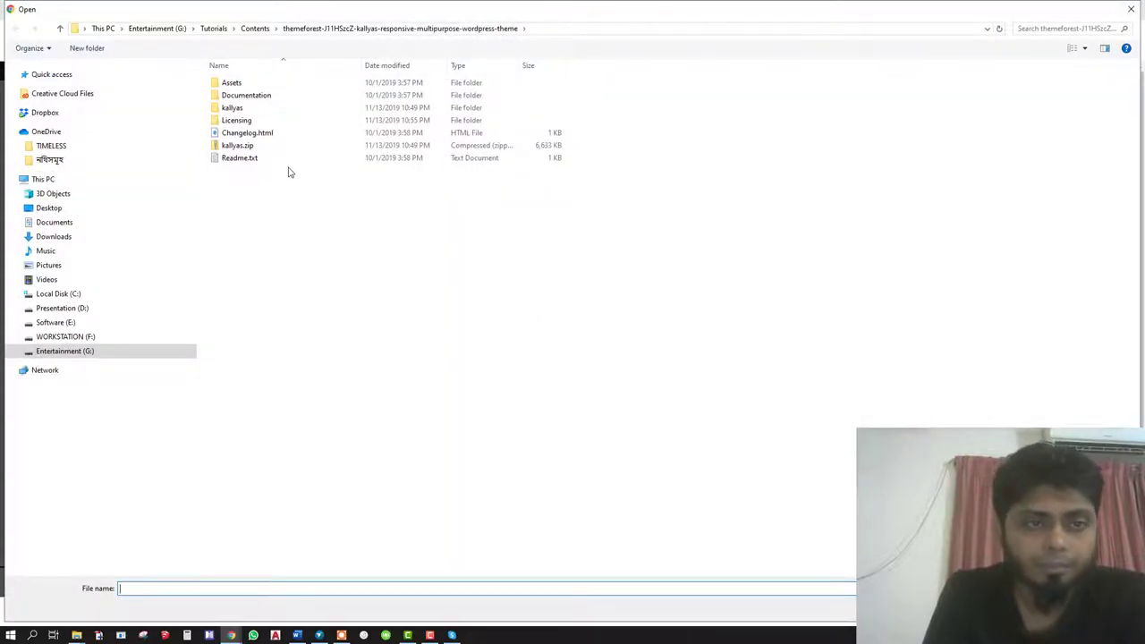
left_click(75, 352)
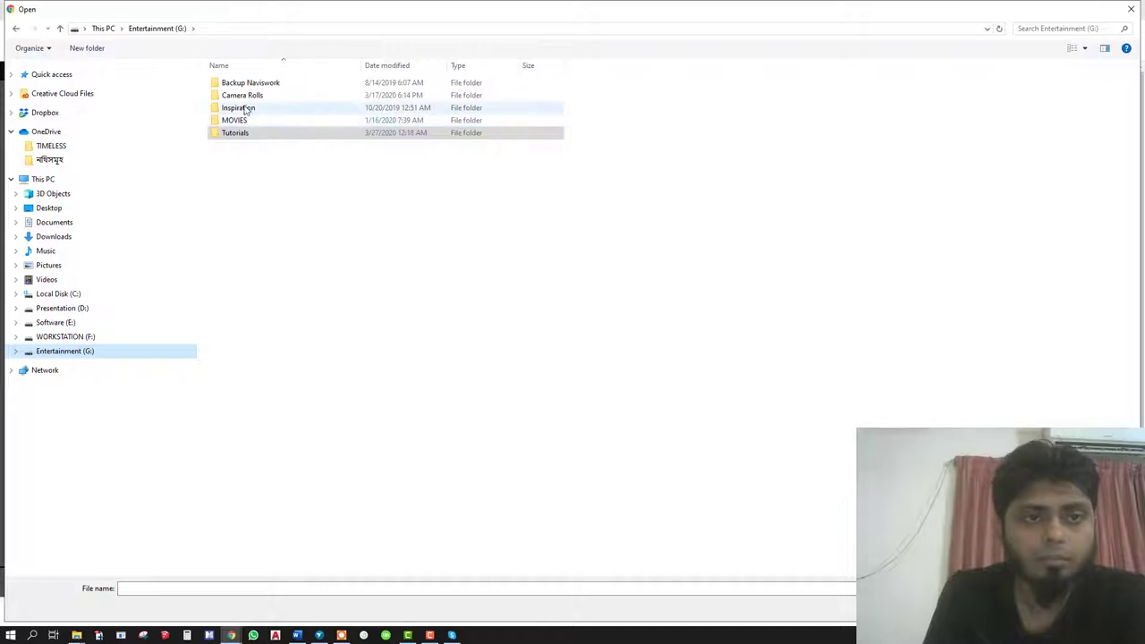
double_click(245, 134)
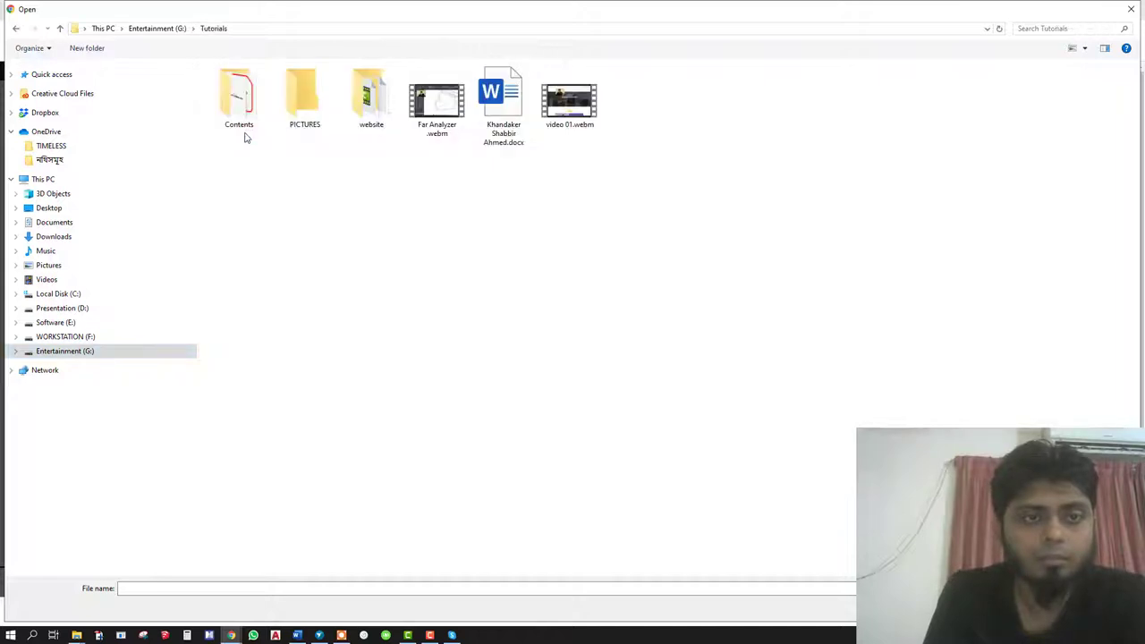
double_click(302, 103)
left_click_drag(815, 75, 225, 184)
key("Return")
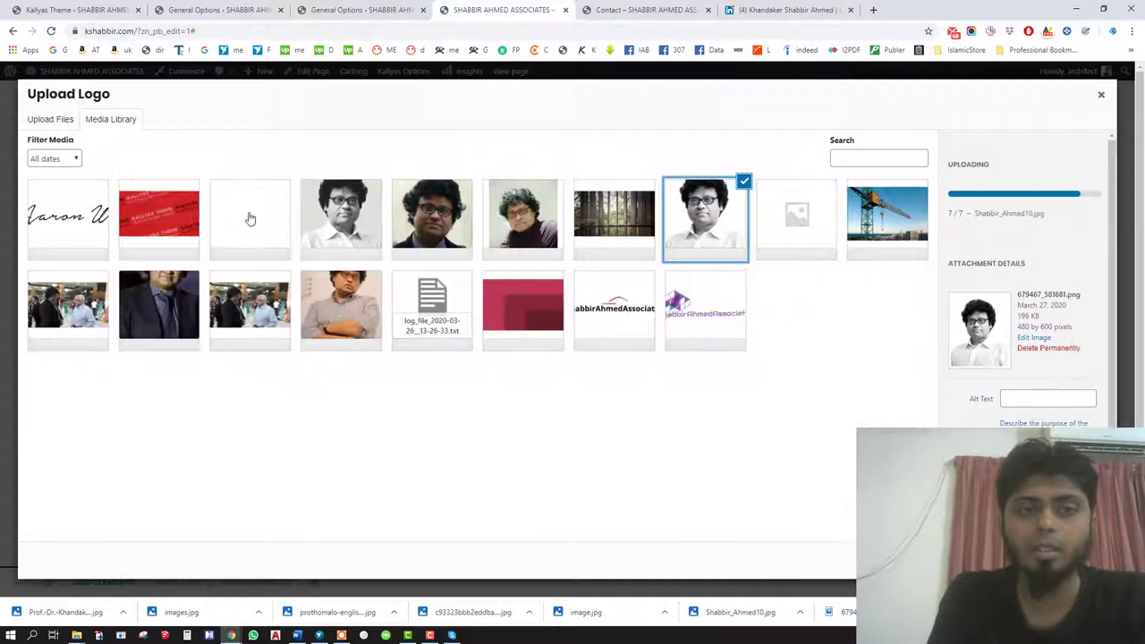
Set the 200 by 250 pixel black-and-white portrait as the Image Box picture and save the element.
left_click(357, 219)
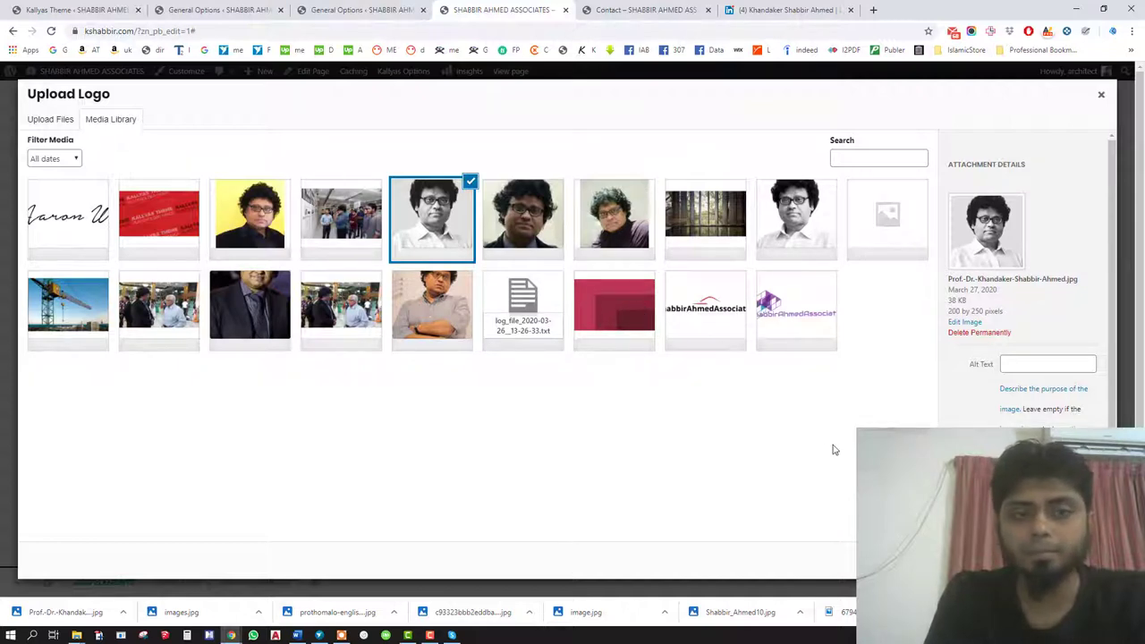
left_click(1078, 560)
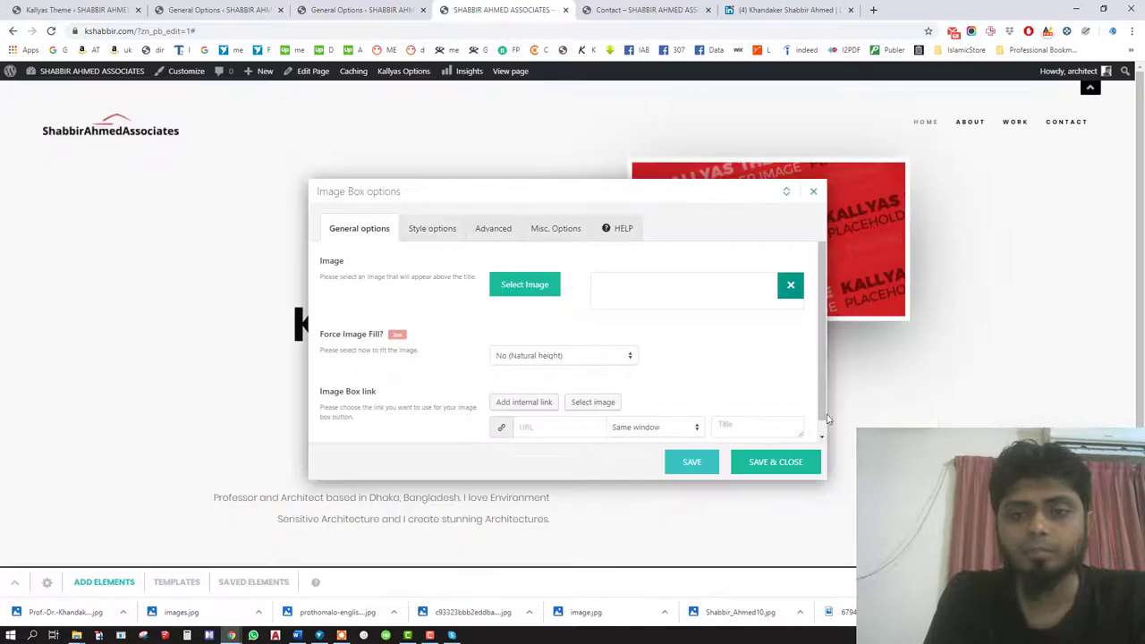
left_click(776, 462)
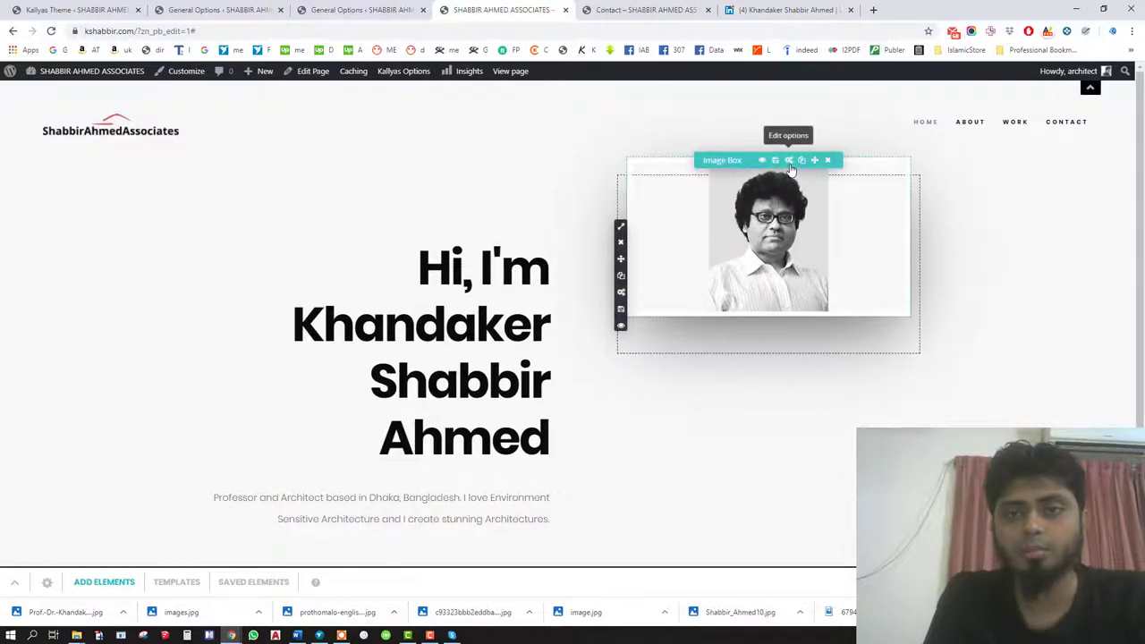
Compare the portraits in the media library, replace the Image Box picture with propic.jpg, and save the element.
left_click(789, 163)
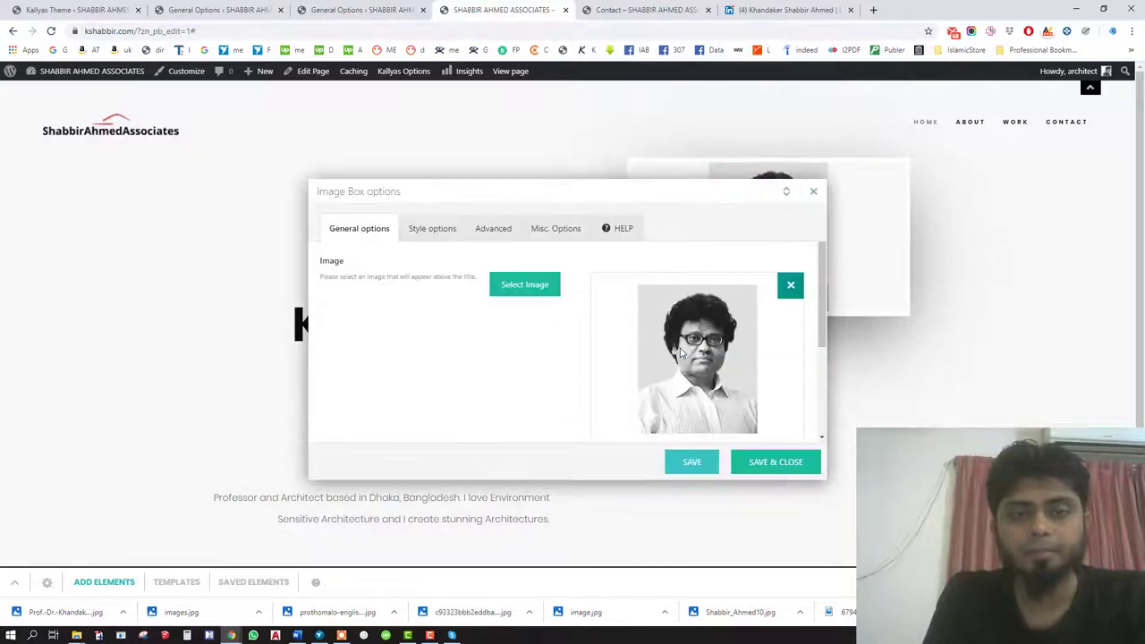
left_click(524, 284)
left_click(456, 223)
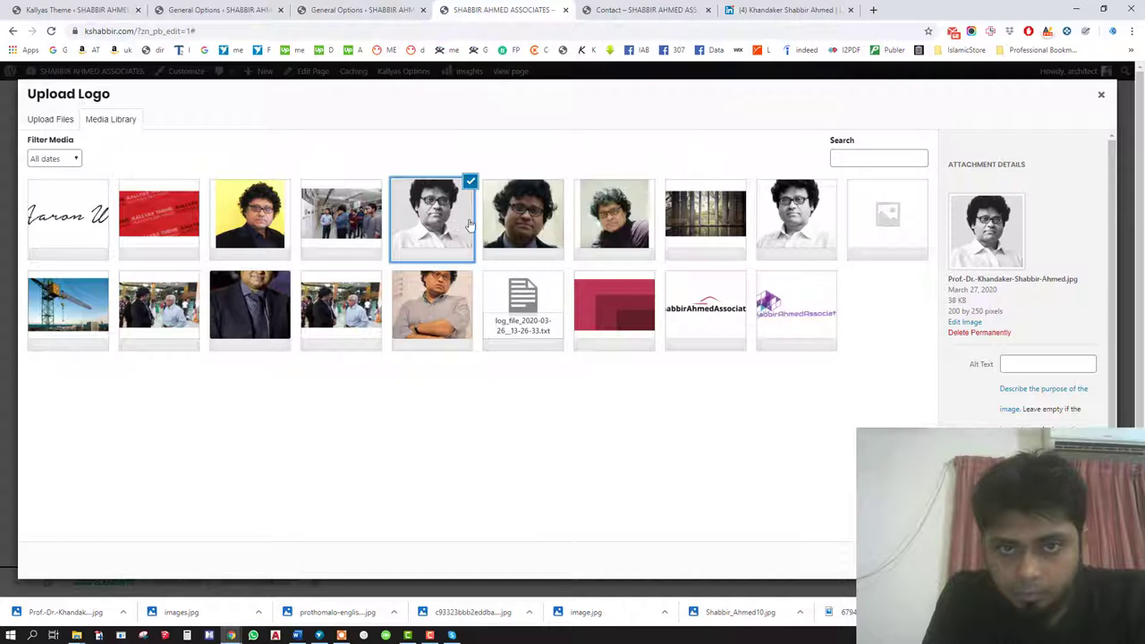
left_click(516, 227)
left_click(586, 226)
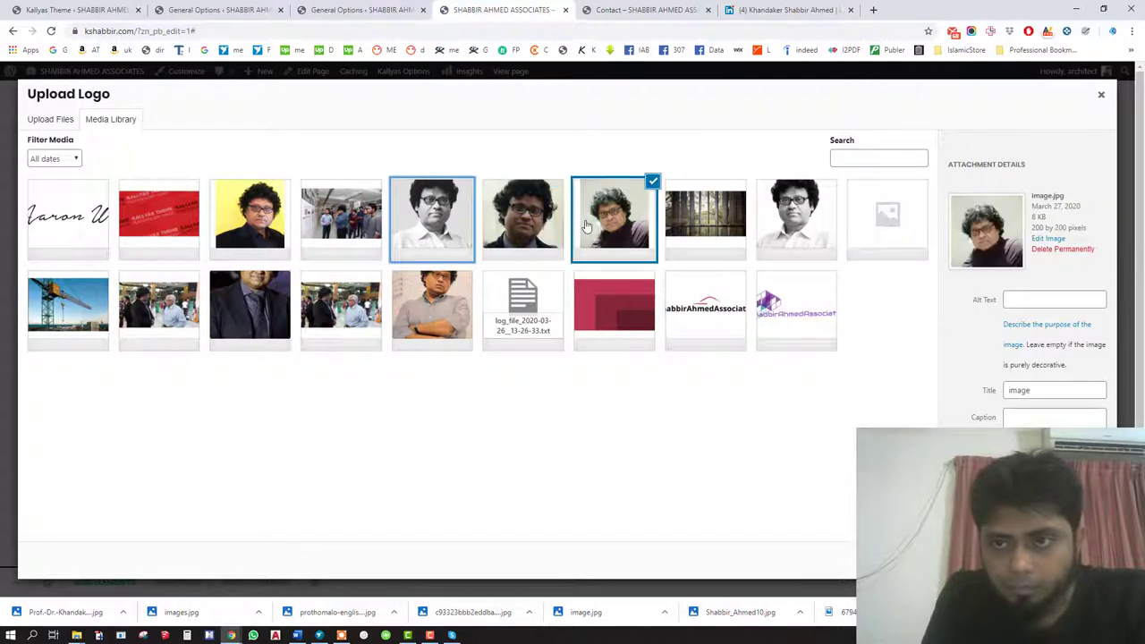
left_click(792, 213)
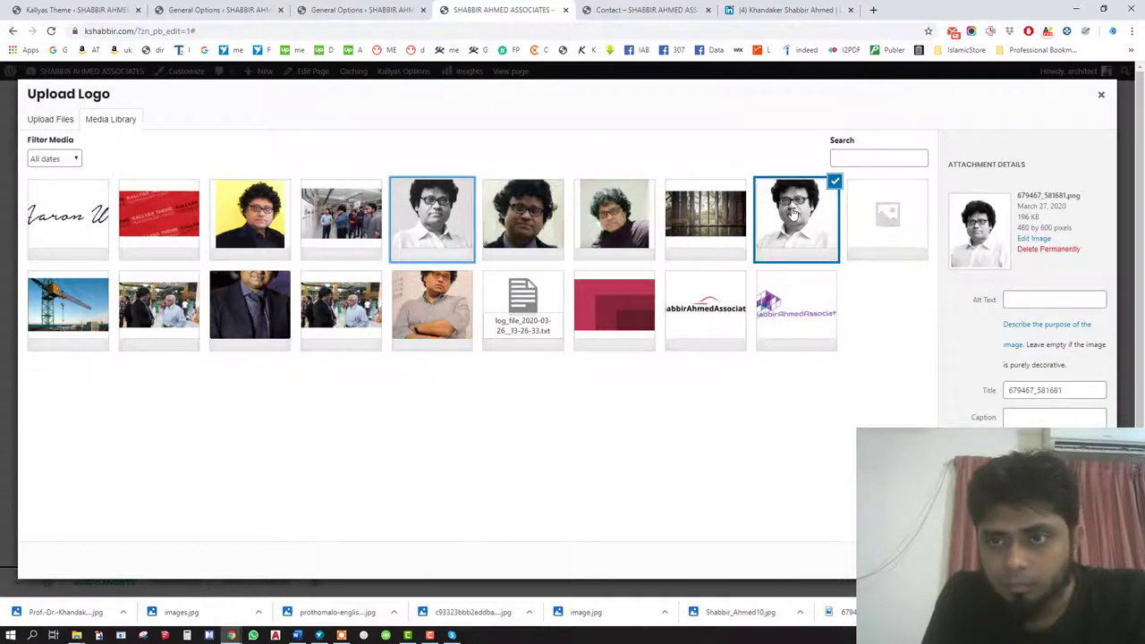
left_click(268, 211)
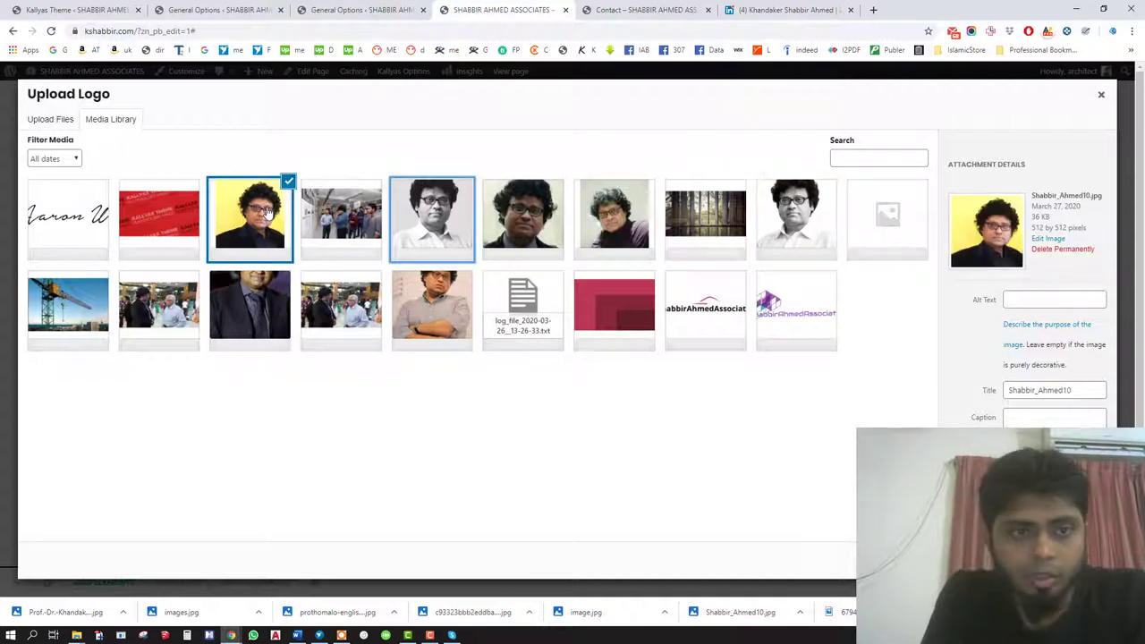
left_click(249, 301)
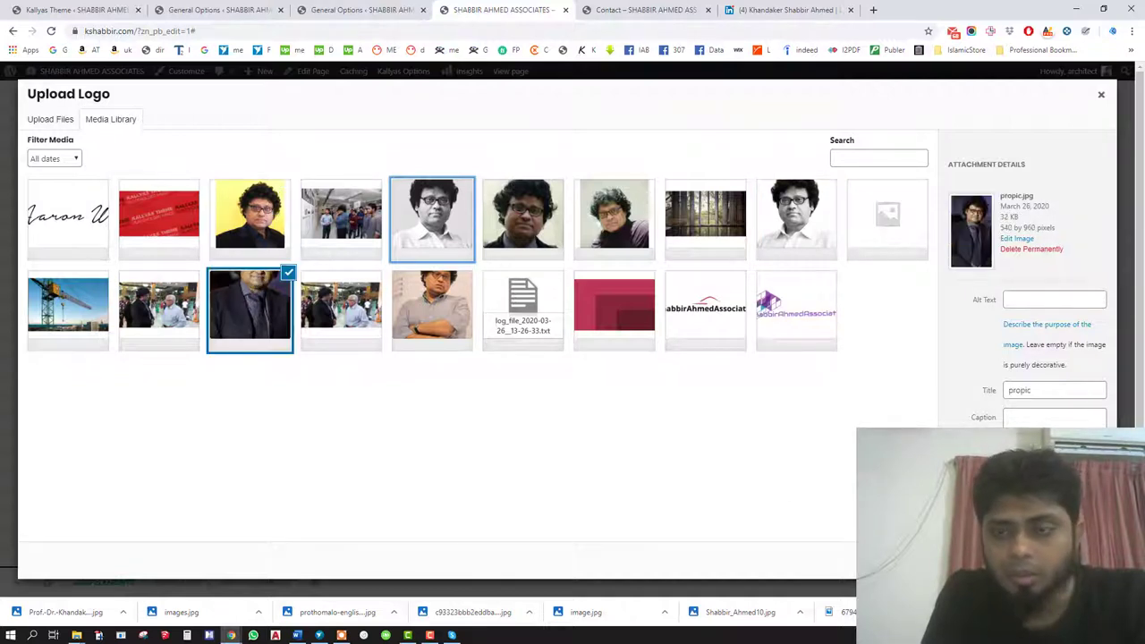
left_click(1069, 556)
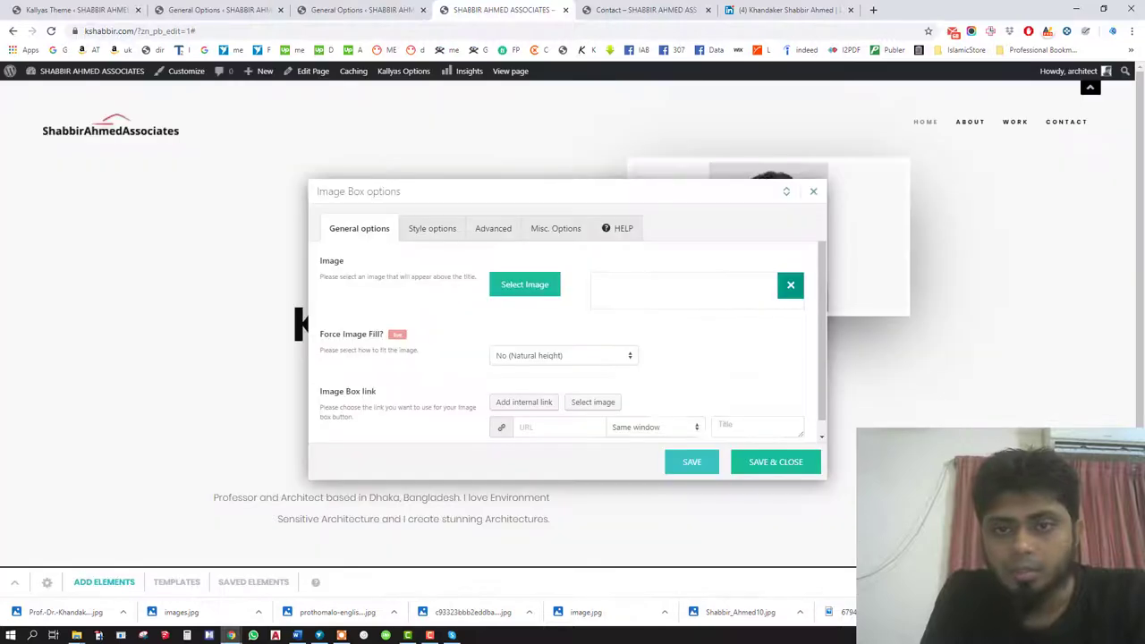
left_click(778, 463)
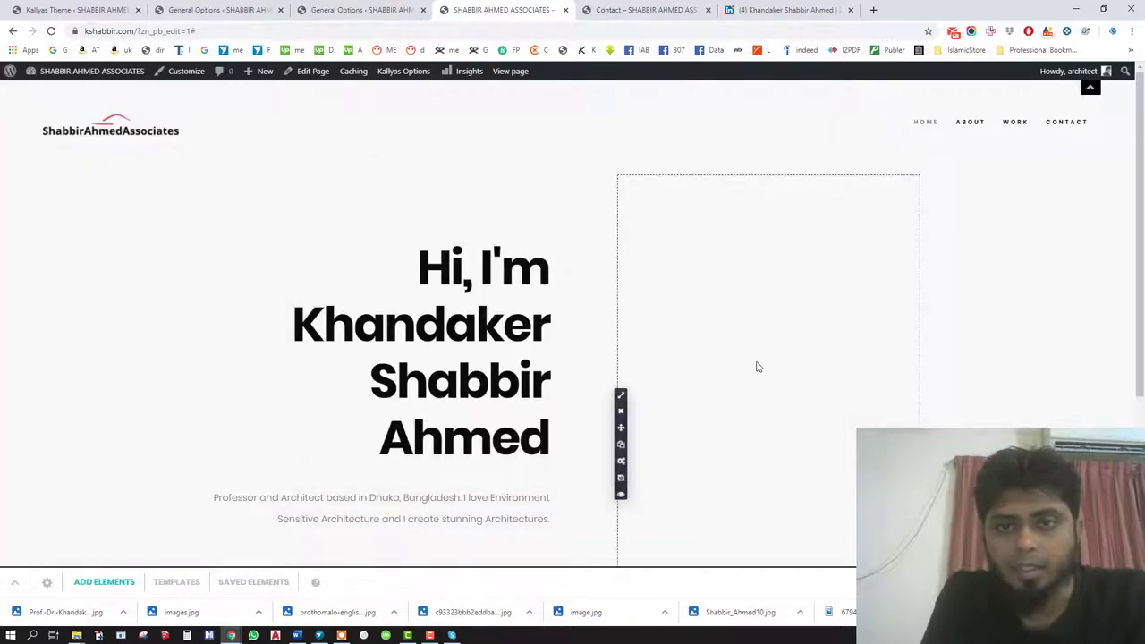
Save the homepage with the new portrait and look over the saved layout.
scroll(1056, 351, "down", 2)
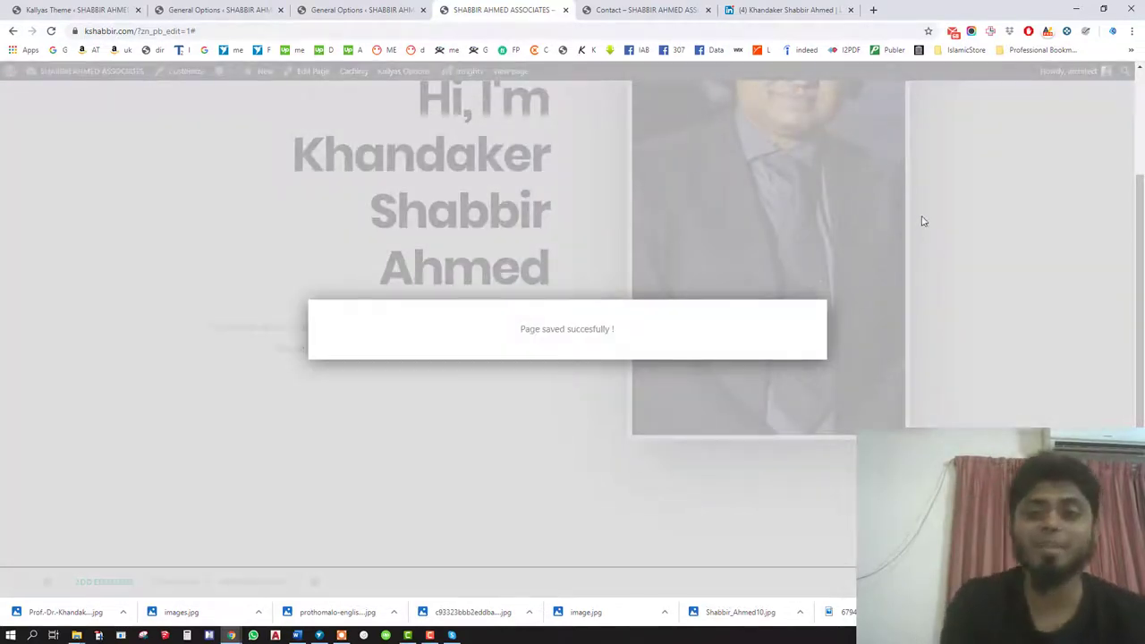
scroll(973, 278, "up", 2)
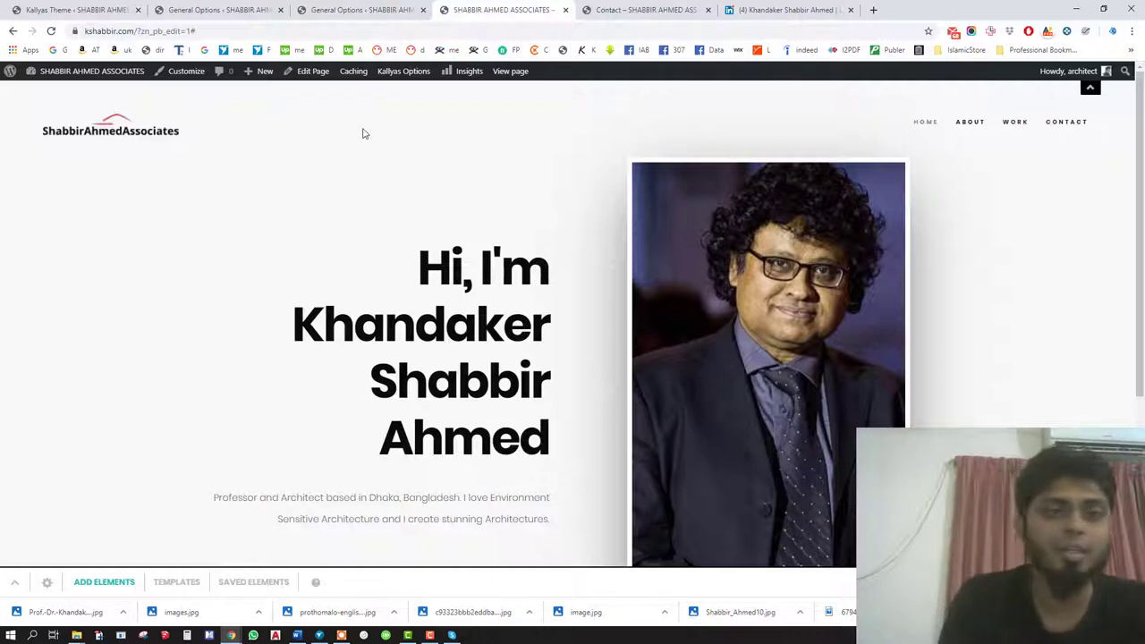
mouse_move(72, 73)
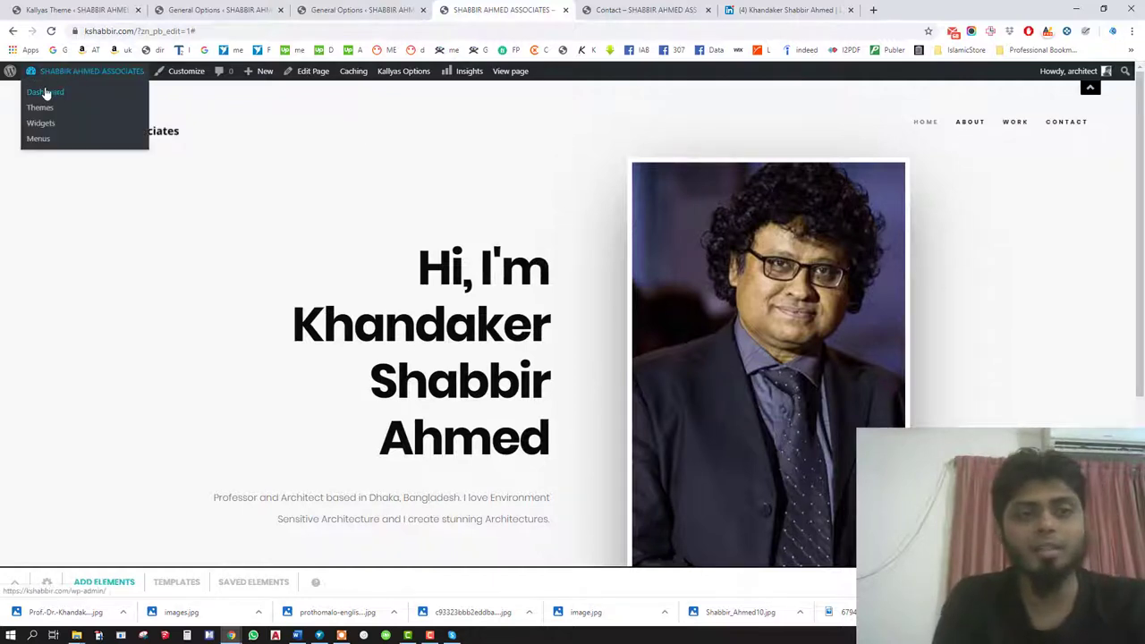
left_click(45, 93)
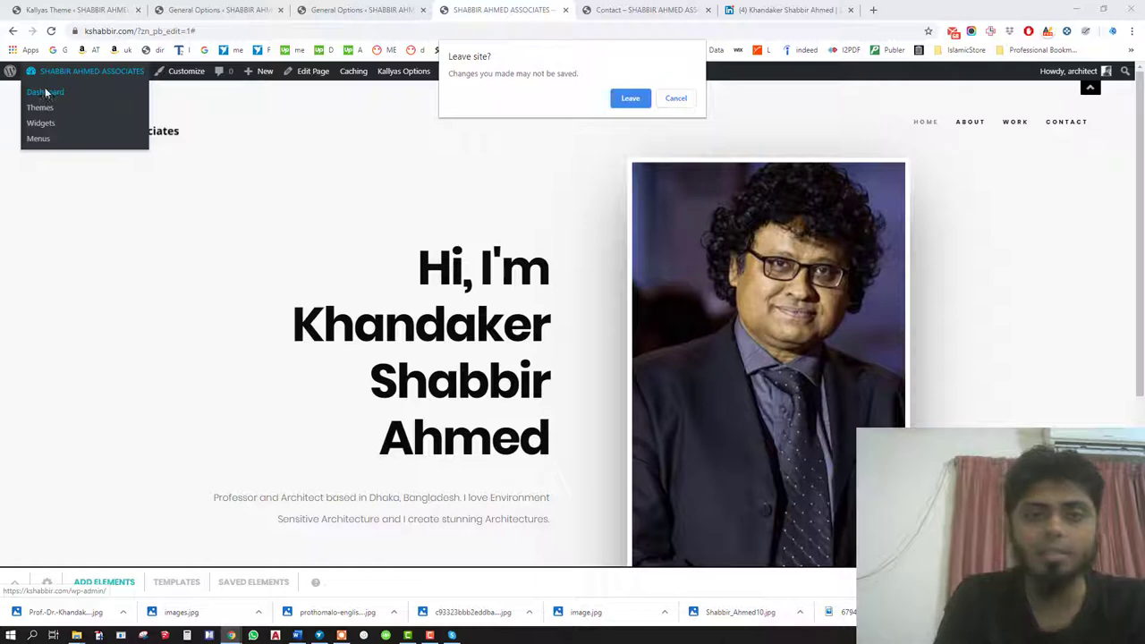
left_click(676, 100)
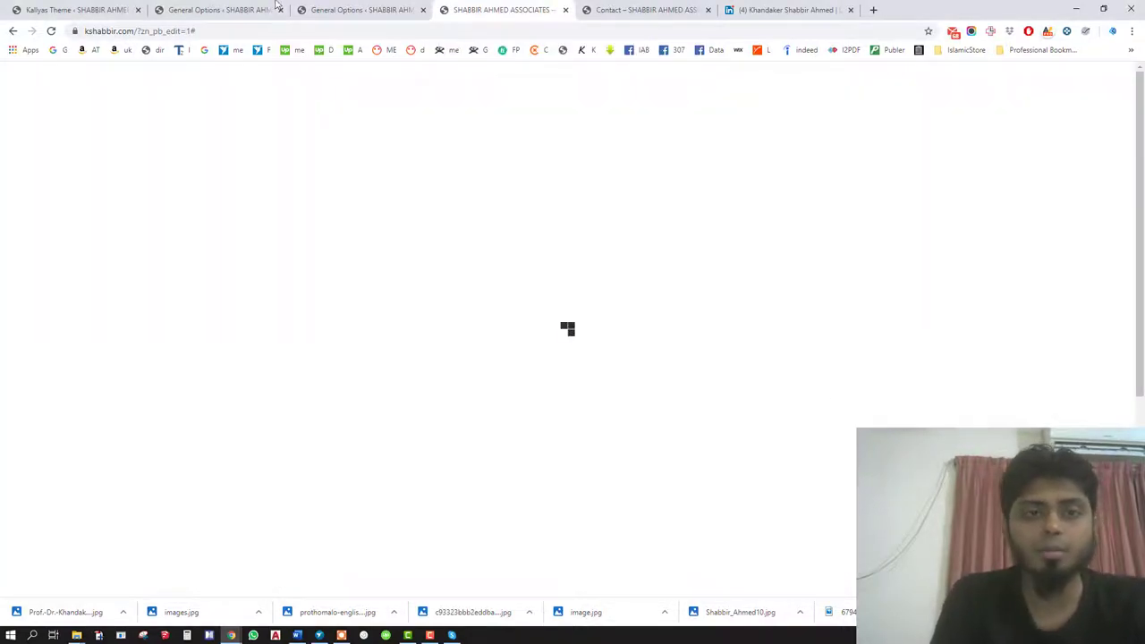
From the admin page showing the Kallyas footer options, open the WordPress Menus editor.
left_click(358, 9)
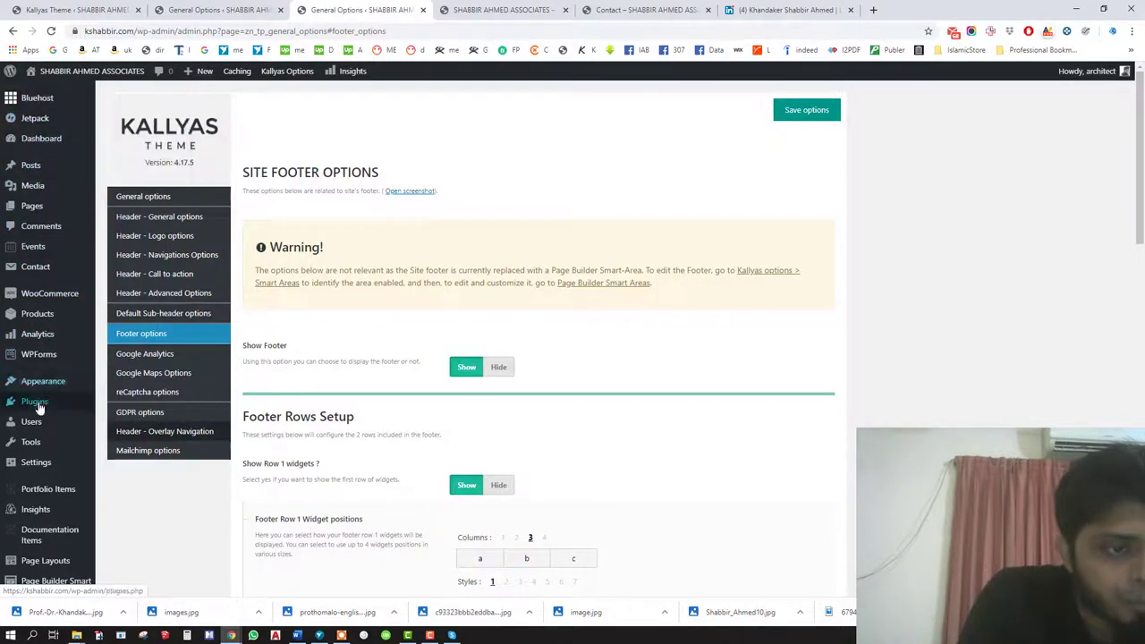
mouse_move(51, 320)
mouse_move(51, 297)
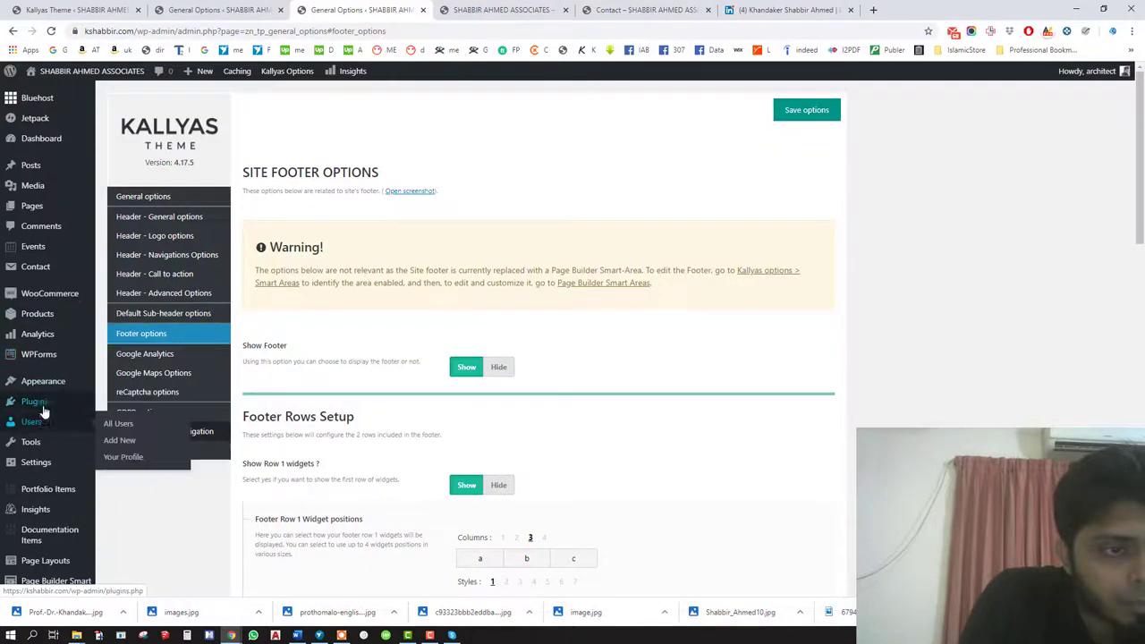
mouse_move(49, 394)
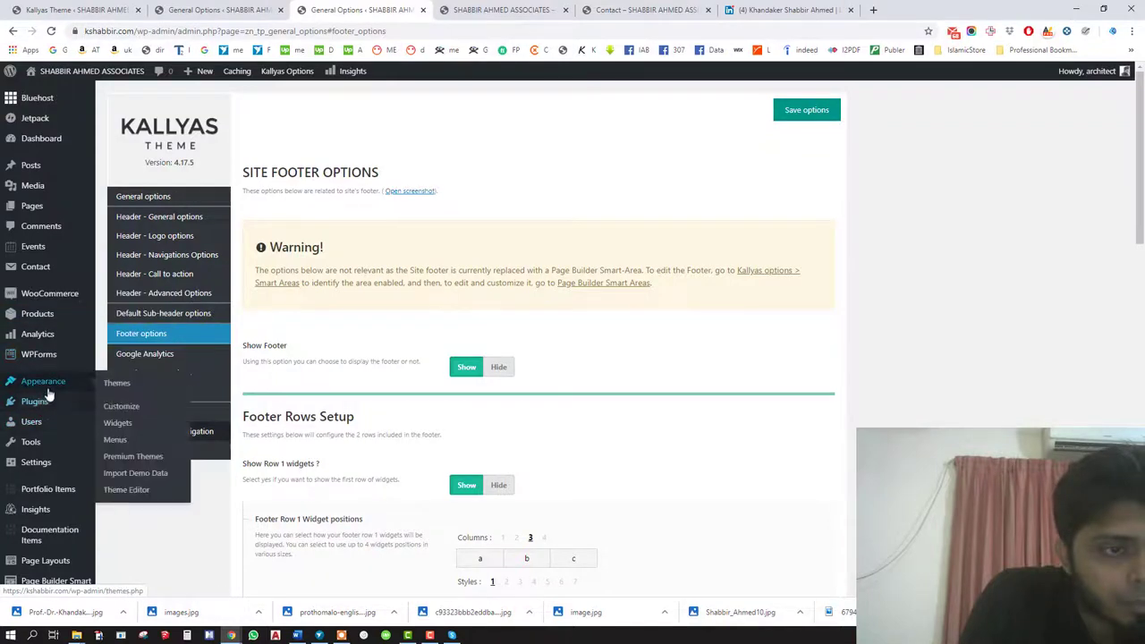
left_click(114, 433)
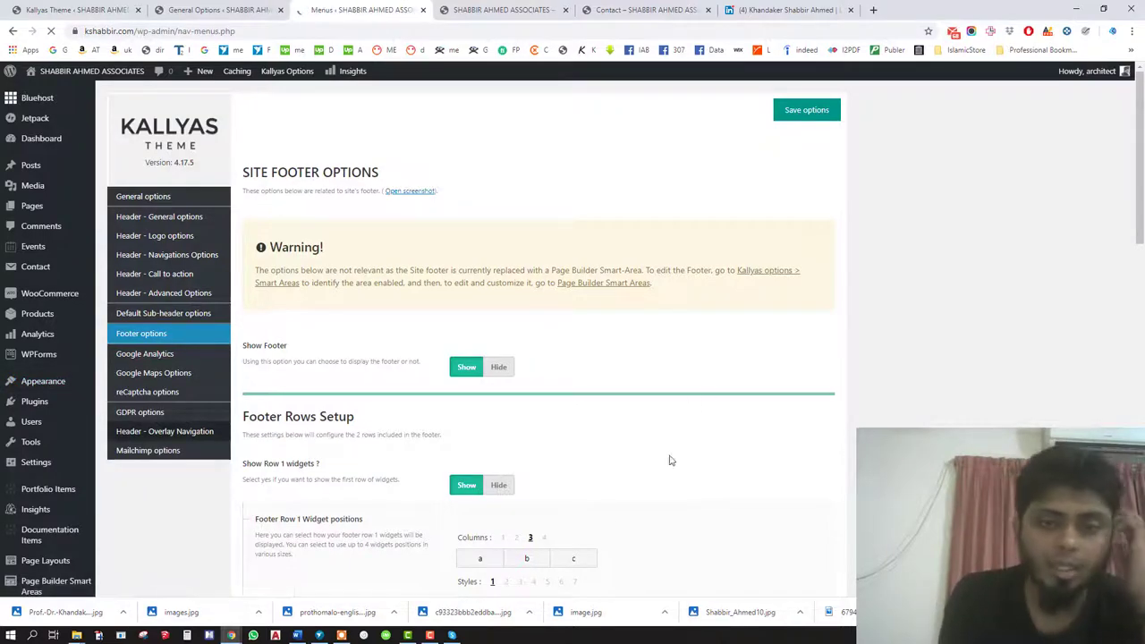
left_click(430, 635)
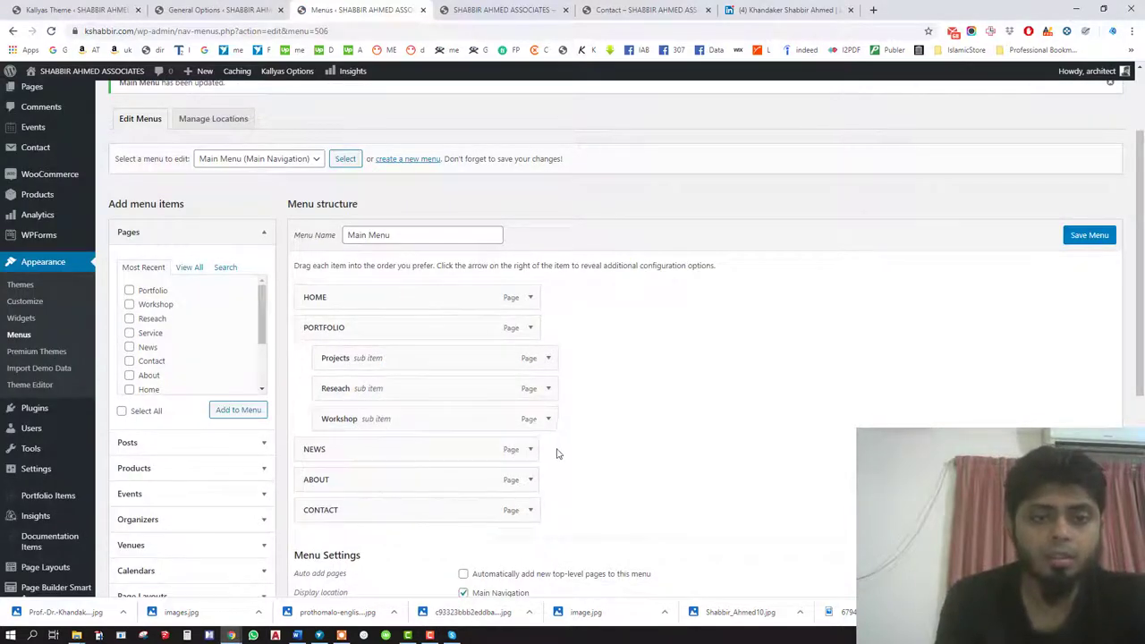
Reload the homepage editor and the Contact page to check the header navigation and Portfolio's sub-items, and collapse the page builder's element library.
left_click(509, 10)
left_click(51, 31)
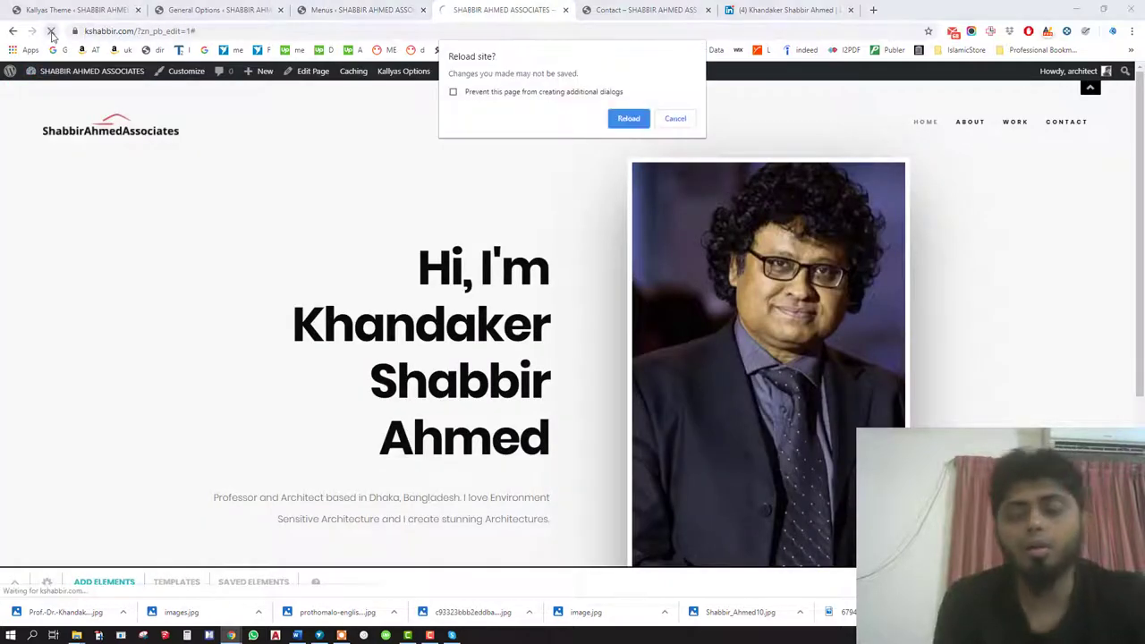
left_click(628, 119)
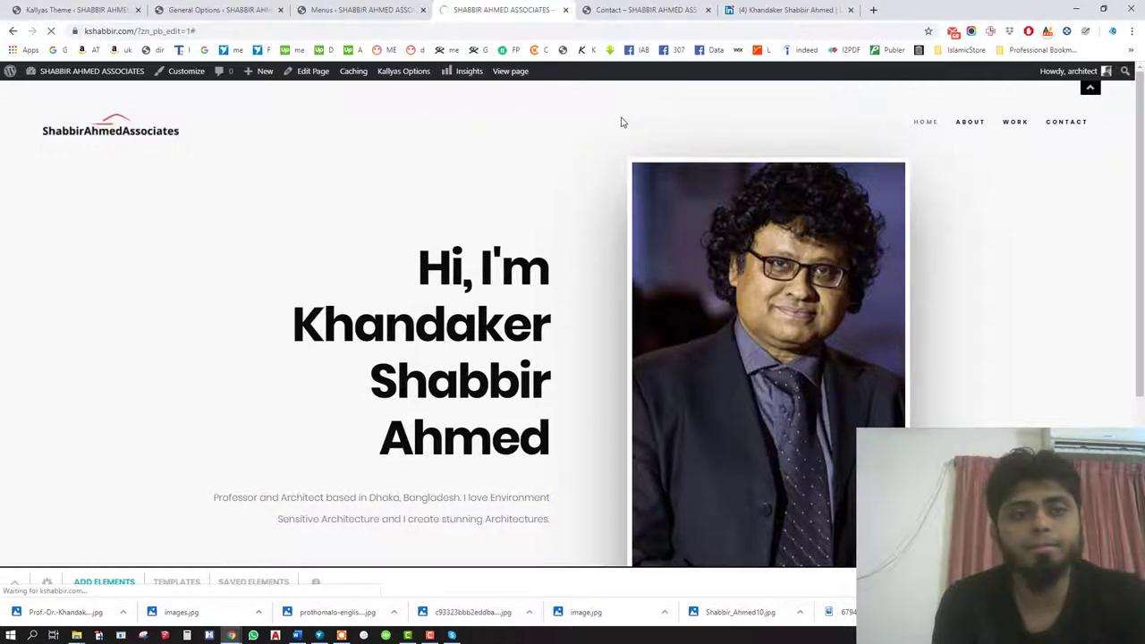
left_click(642, 10)
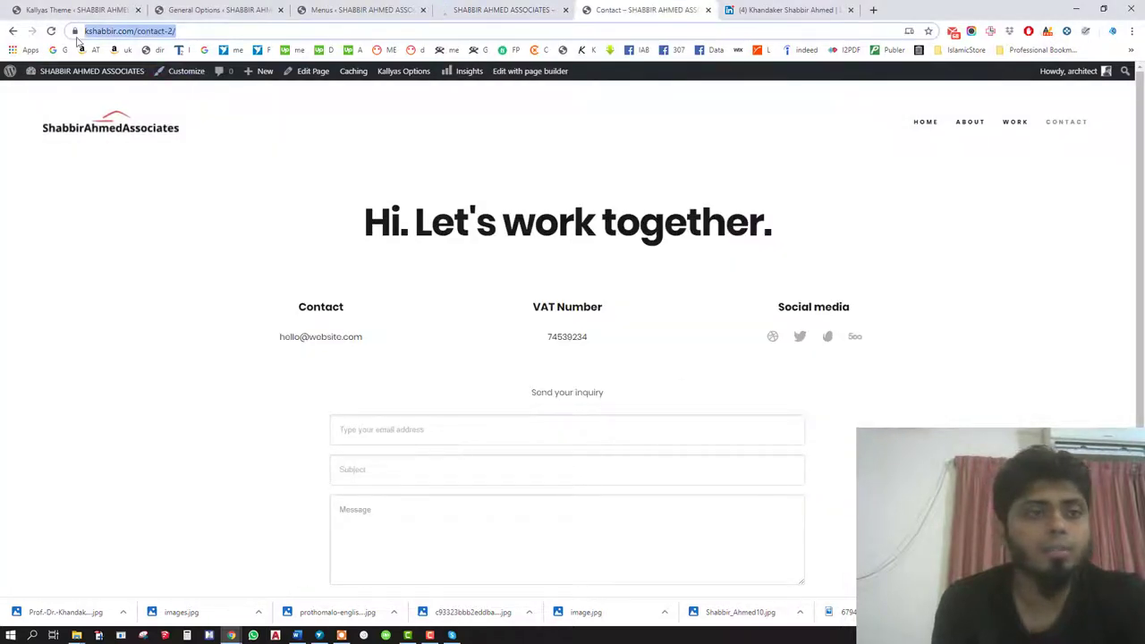
left_click(52, 32)
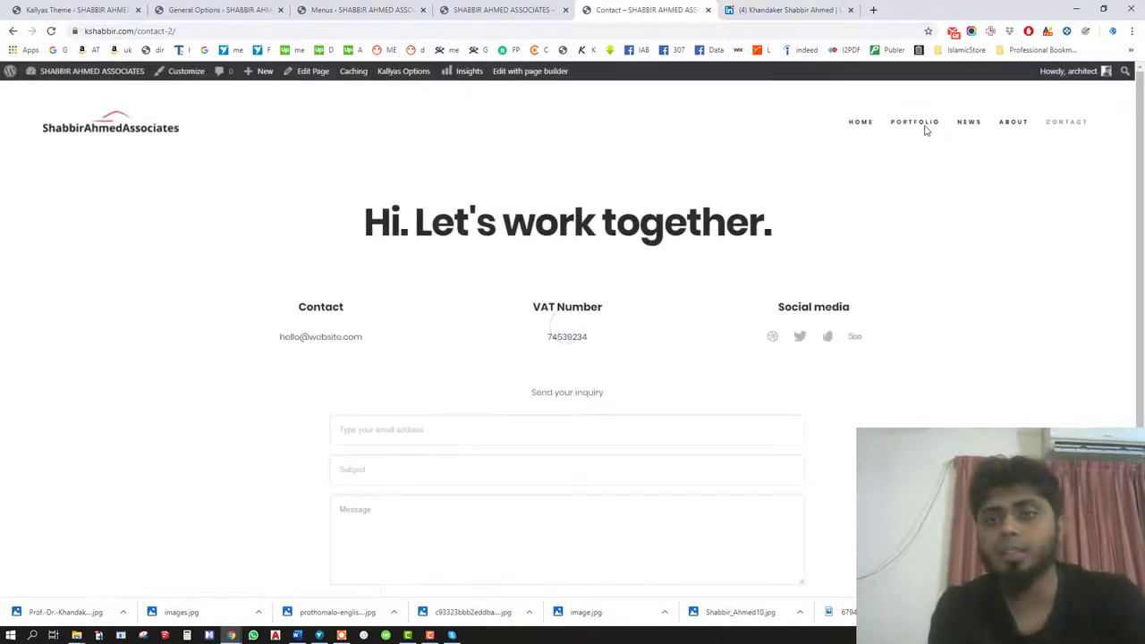
mouse_move(916, 123)
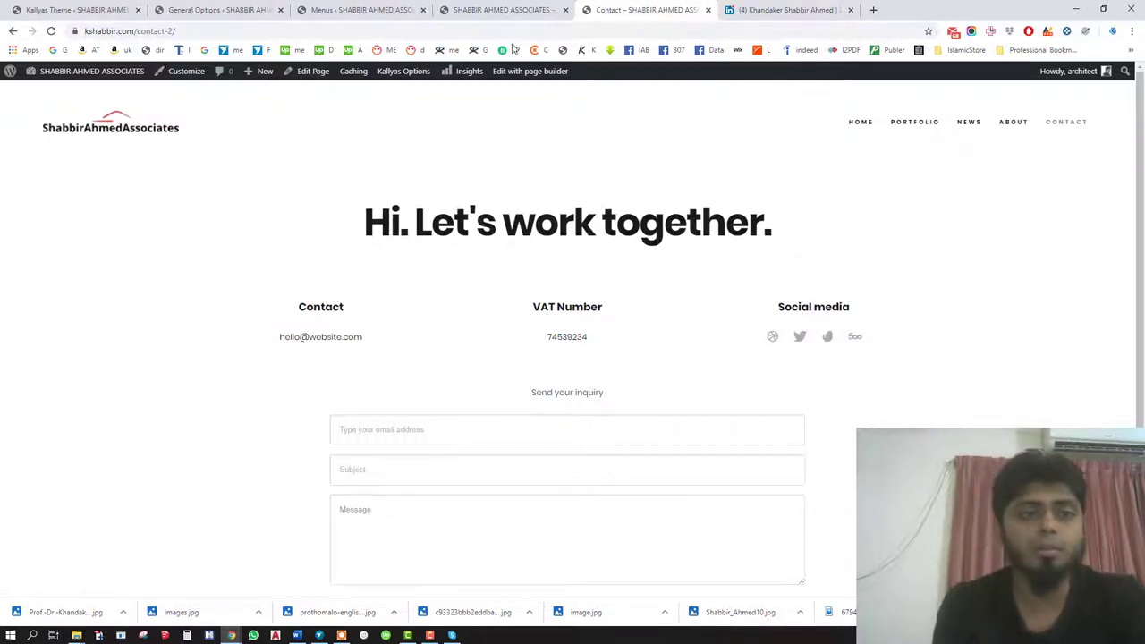
left_click(527, 9)
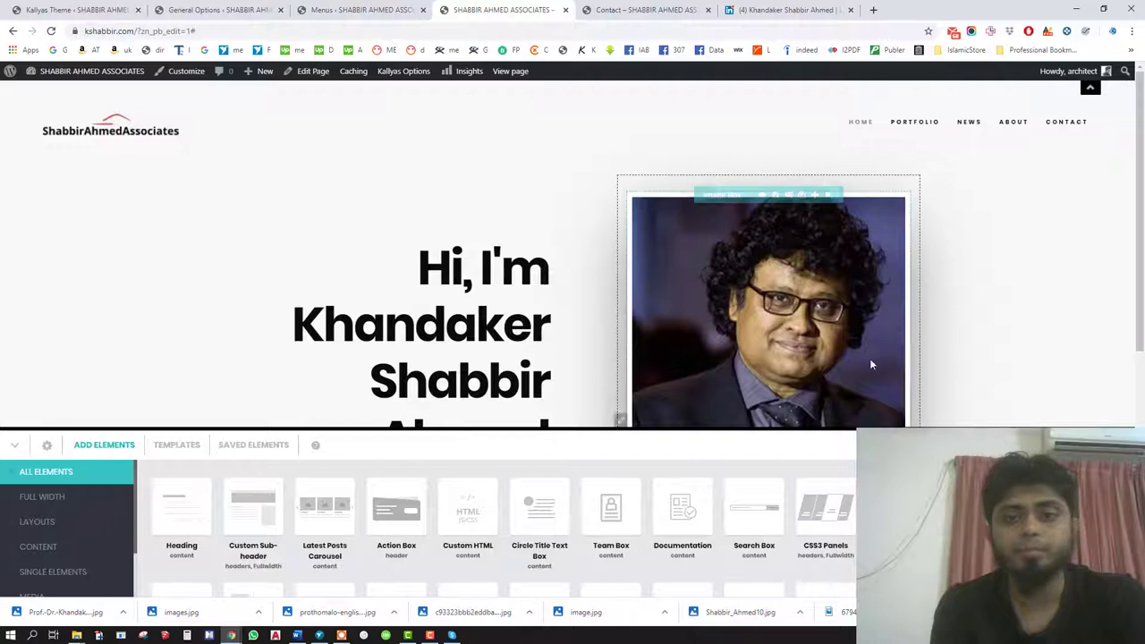
left_click(16, 449)
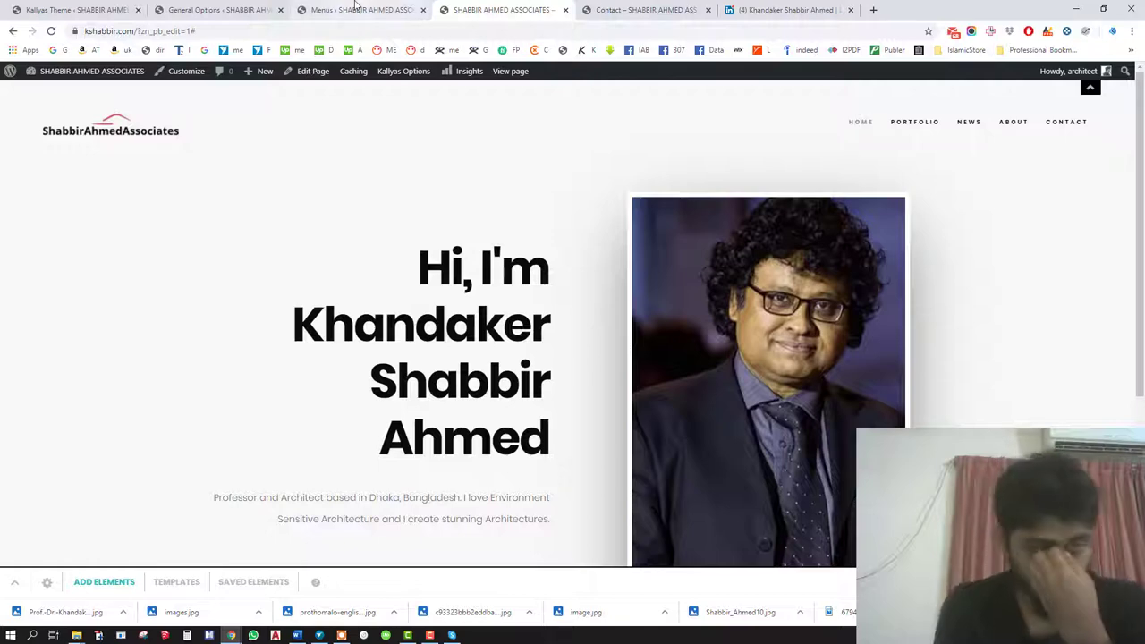
Review the Main Menu structure and open the site's News page from the header navigation.
left_click(631, 10)
left_click(501, 10)
left_click(358, 9)
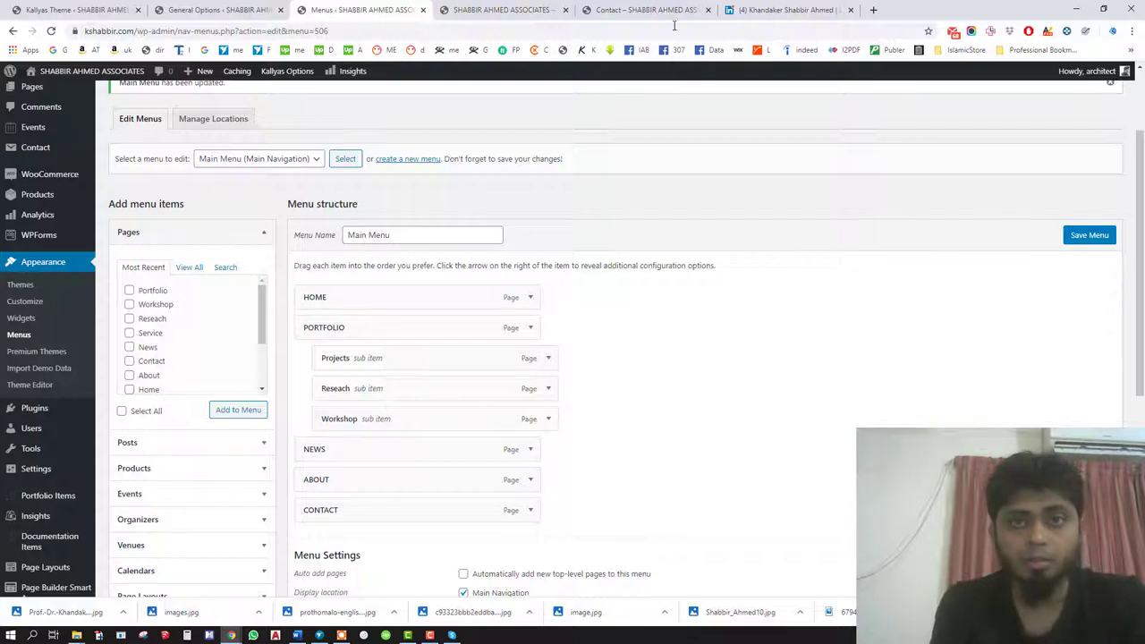
left_click(642, 10)
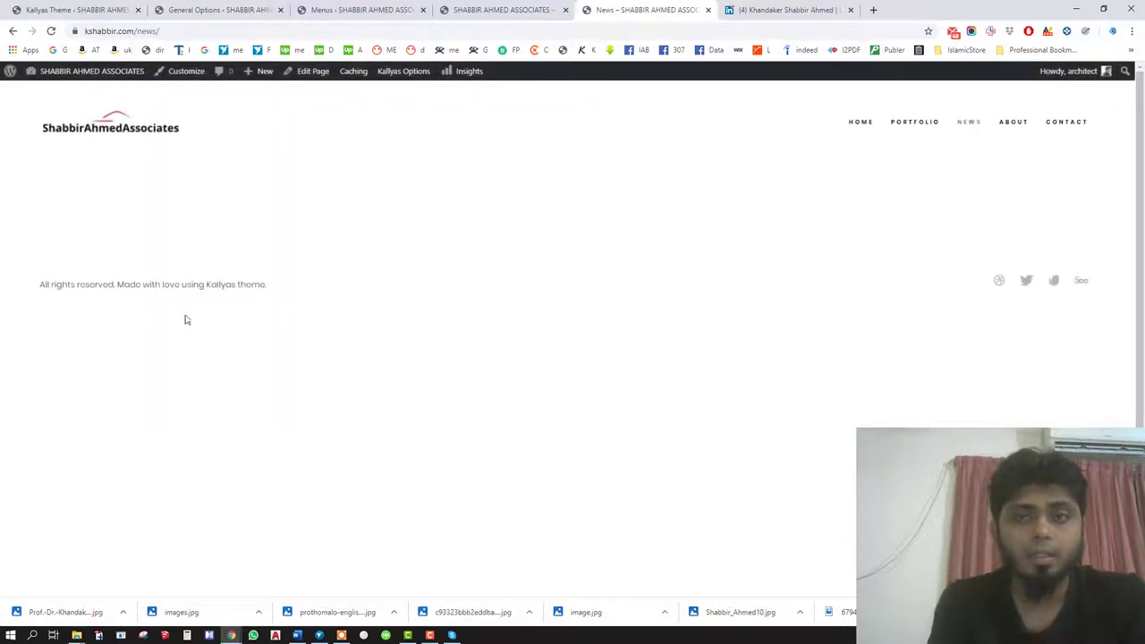
In the WordPress Reading settings, set News as the Posts page and save the changes.
left_click(308, 11)
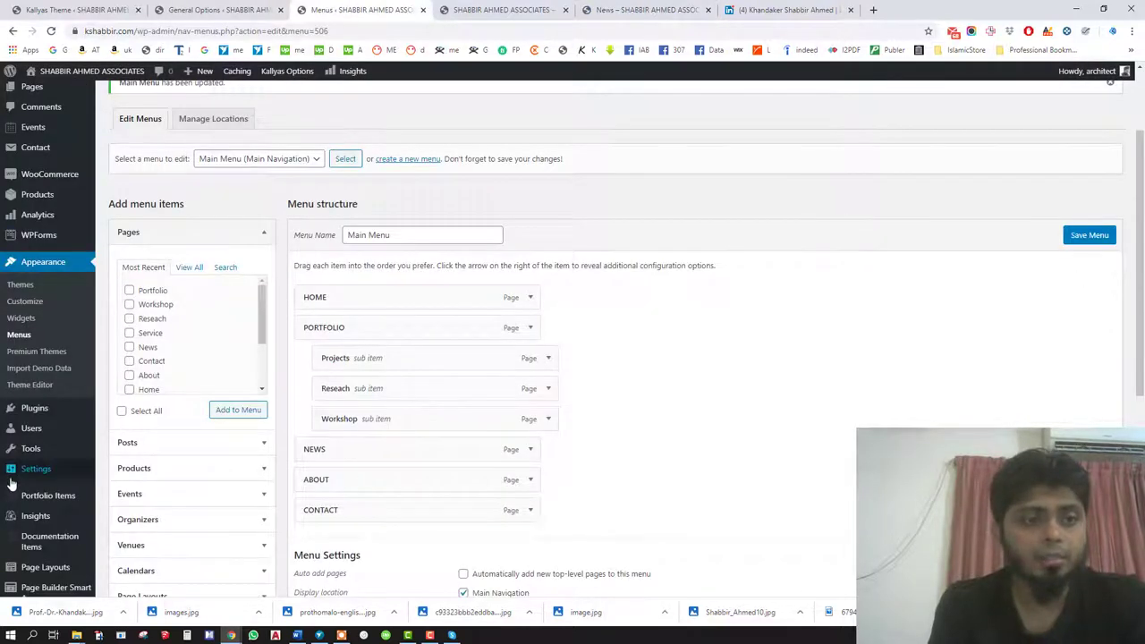
scroll(40, 524, "down", 2)
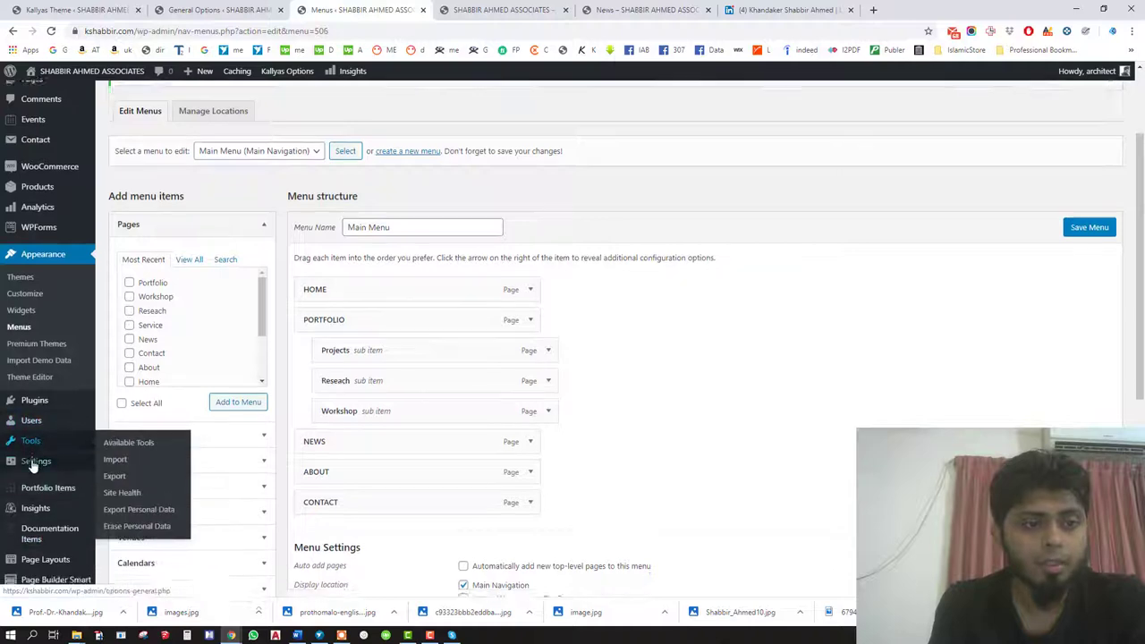
scroll(56, 534, "down", 2)
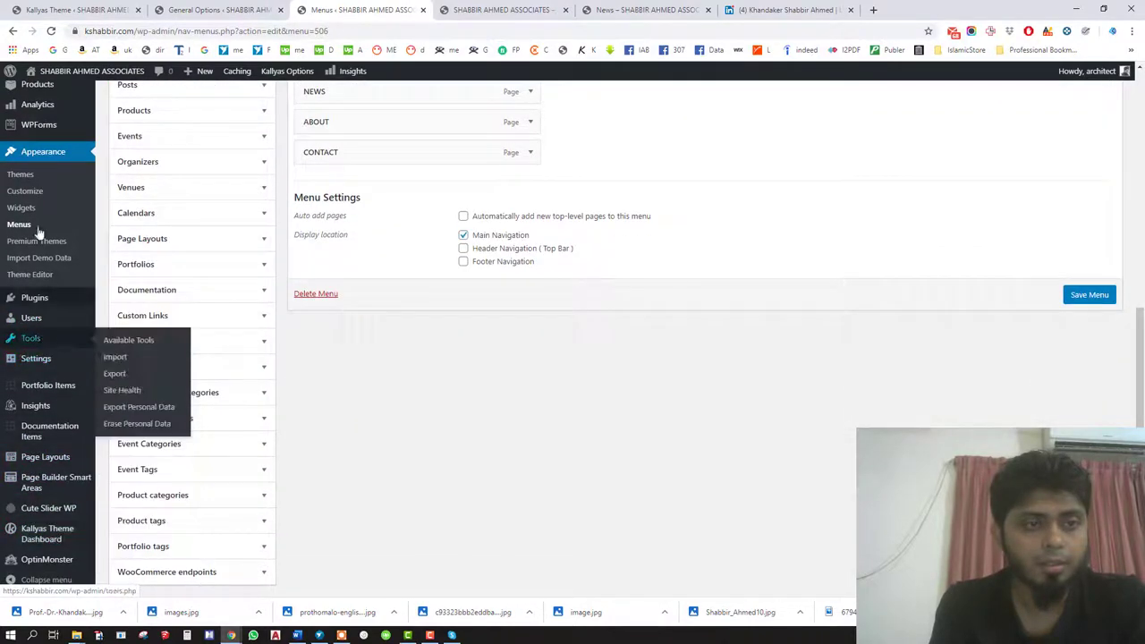
scroll(40, 233, "up", 2)
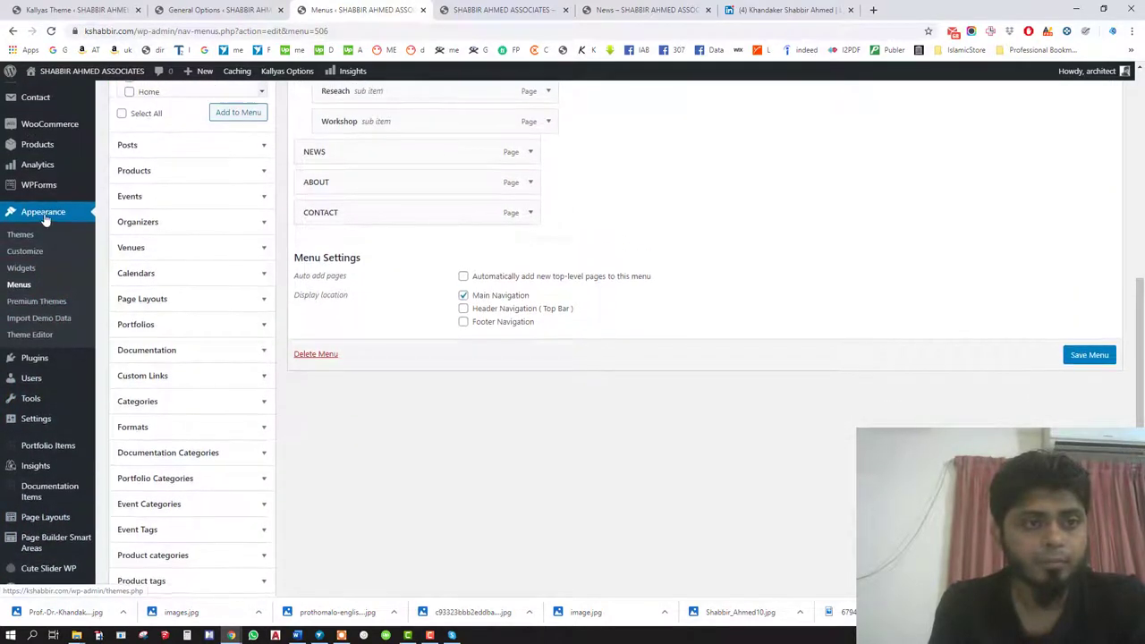
scroll(45, 219, "up", 2)
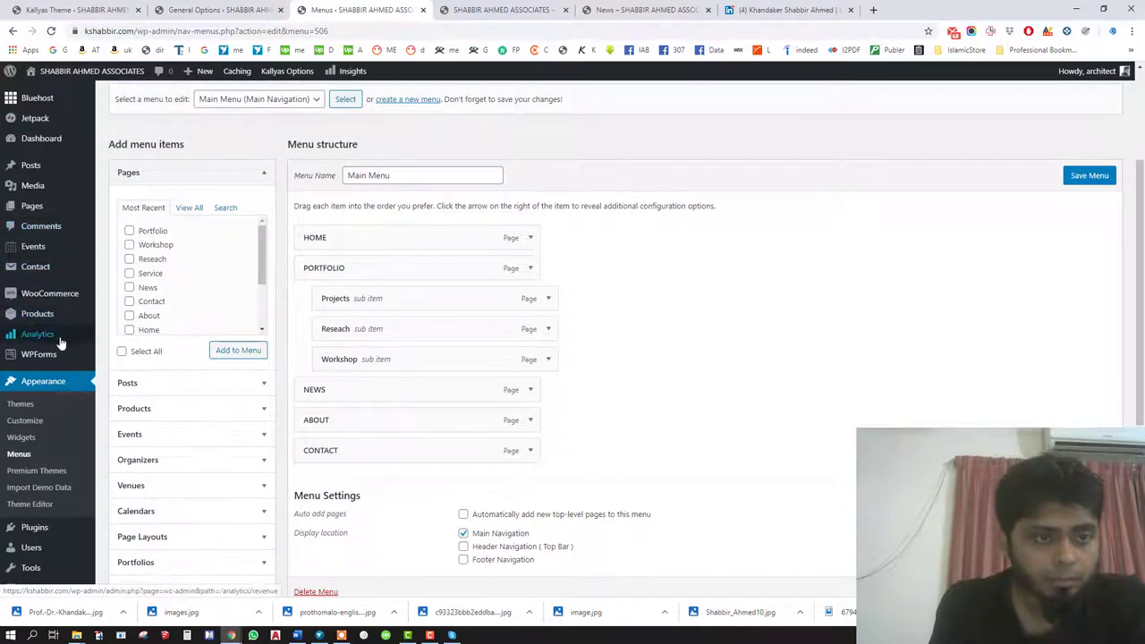
scroll(41, 385, "down", 2)
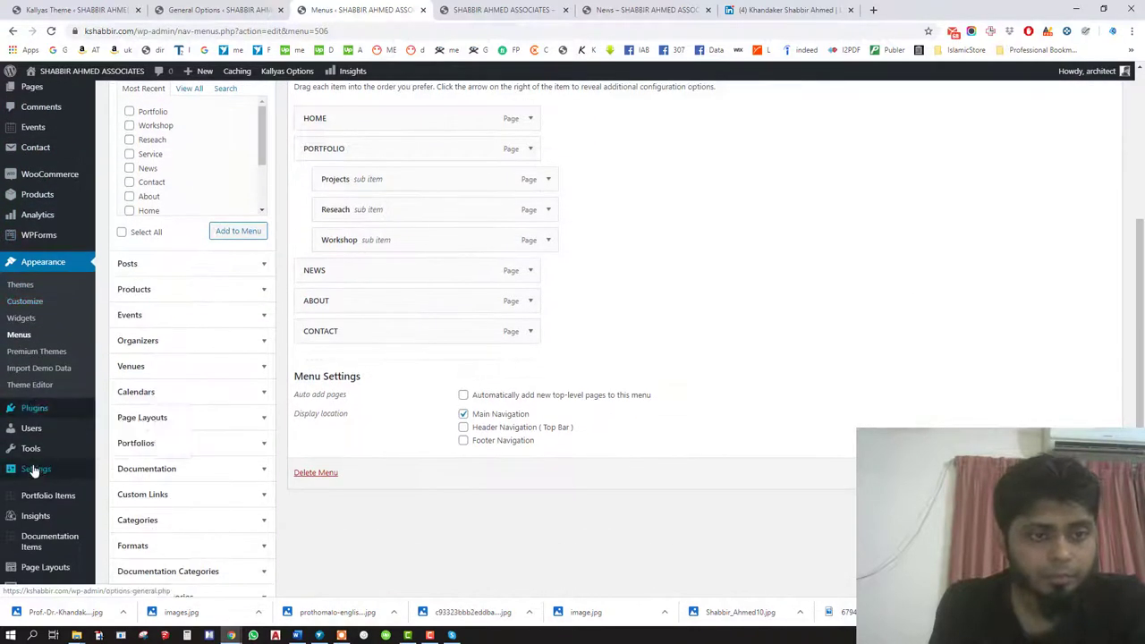
mouse_move(36, 468)
left_click(121, 503)
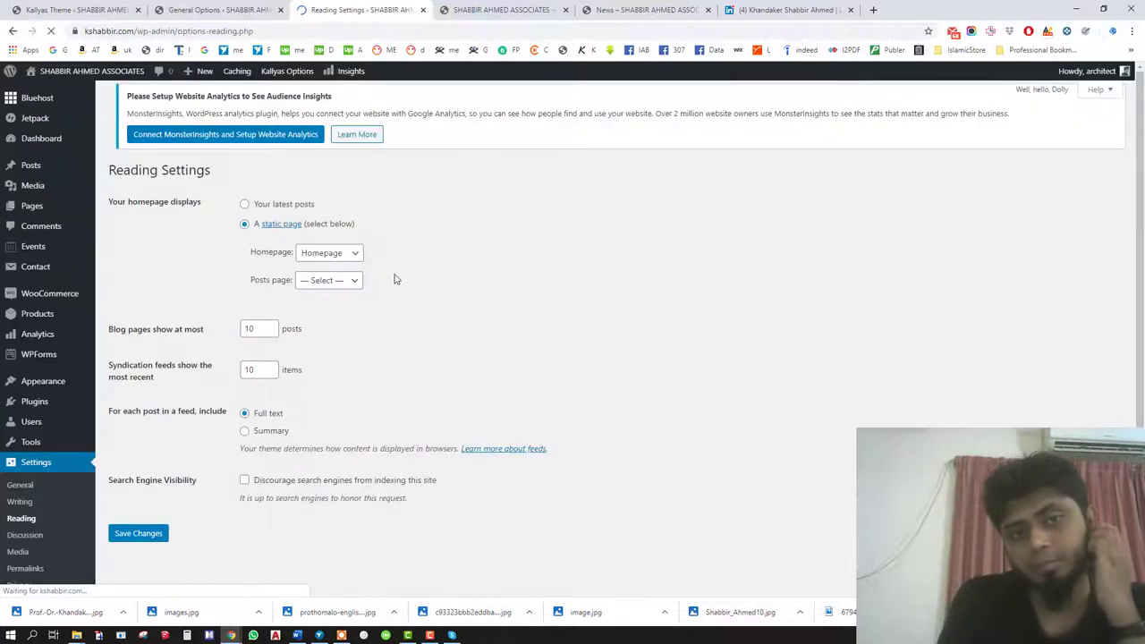
left_click(355, 286)
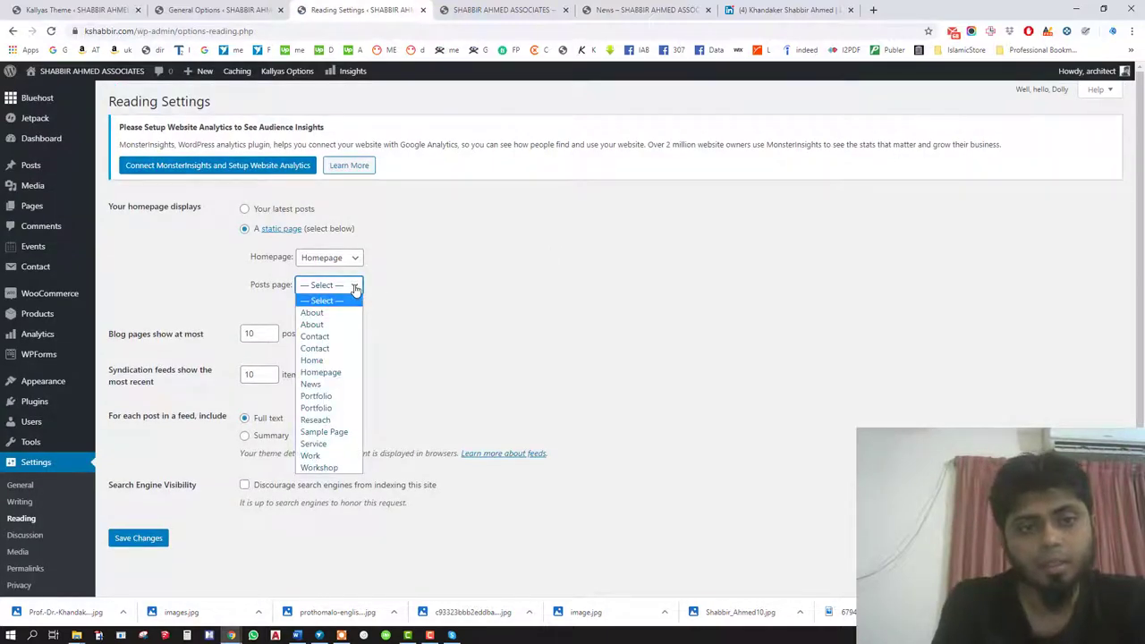
left_click(332, 383)
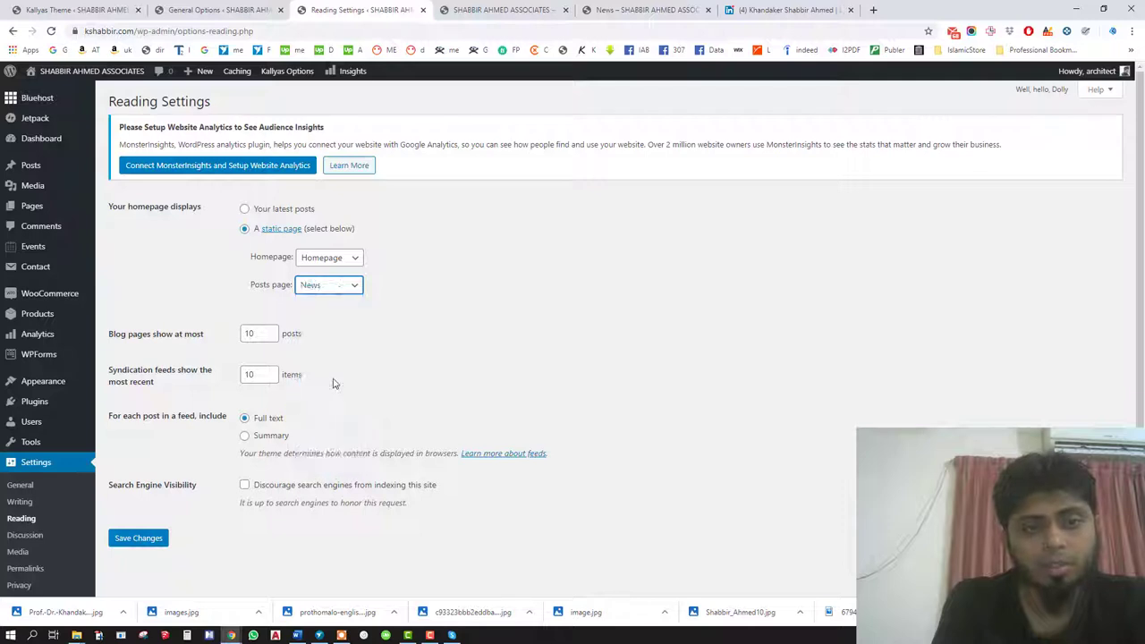
left_click(150, 539)
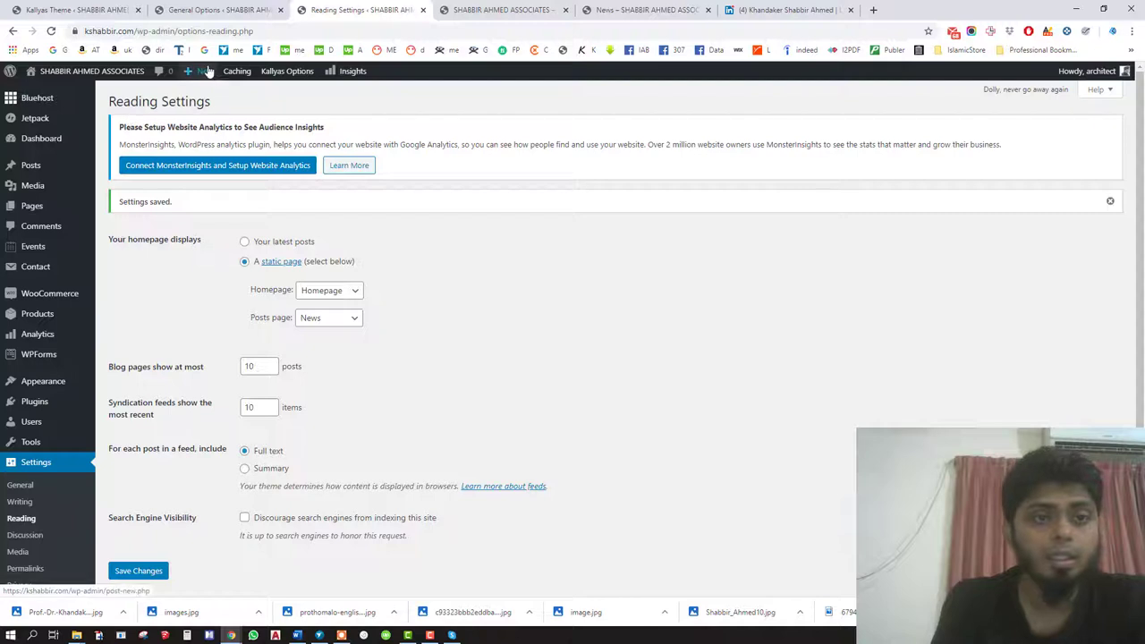
Reload the site's News page and check the blog posts shown on it.
mouse_move(204, 72)
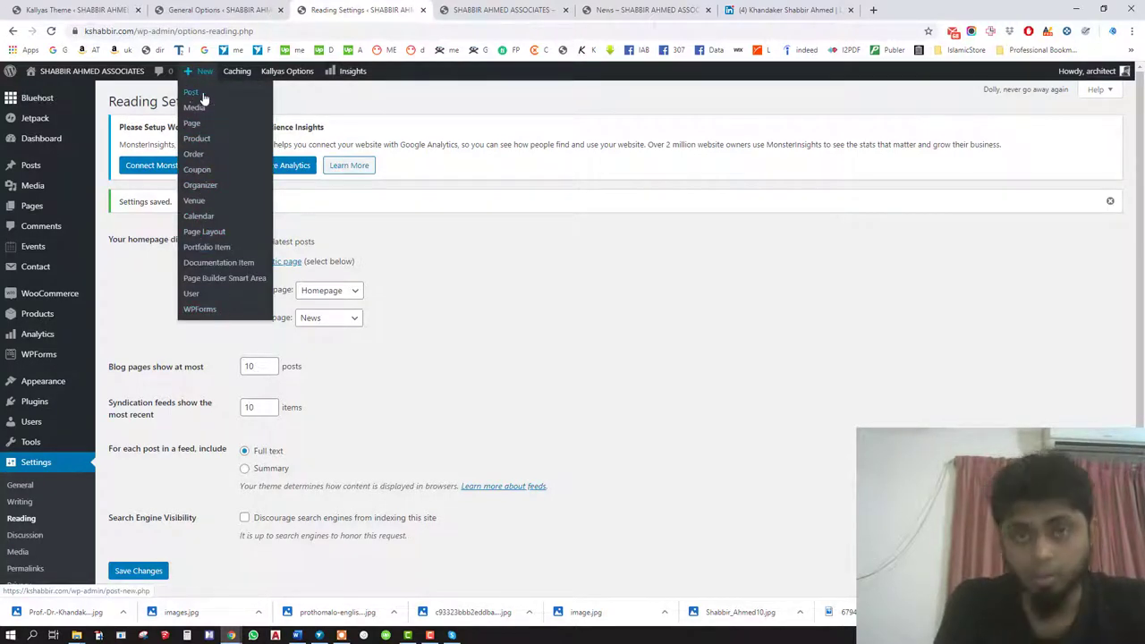
left_click(488, 9)
left_click(587, 9)
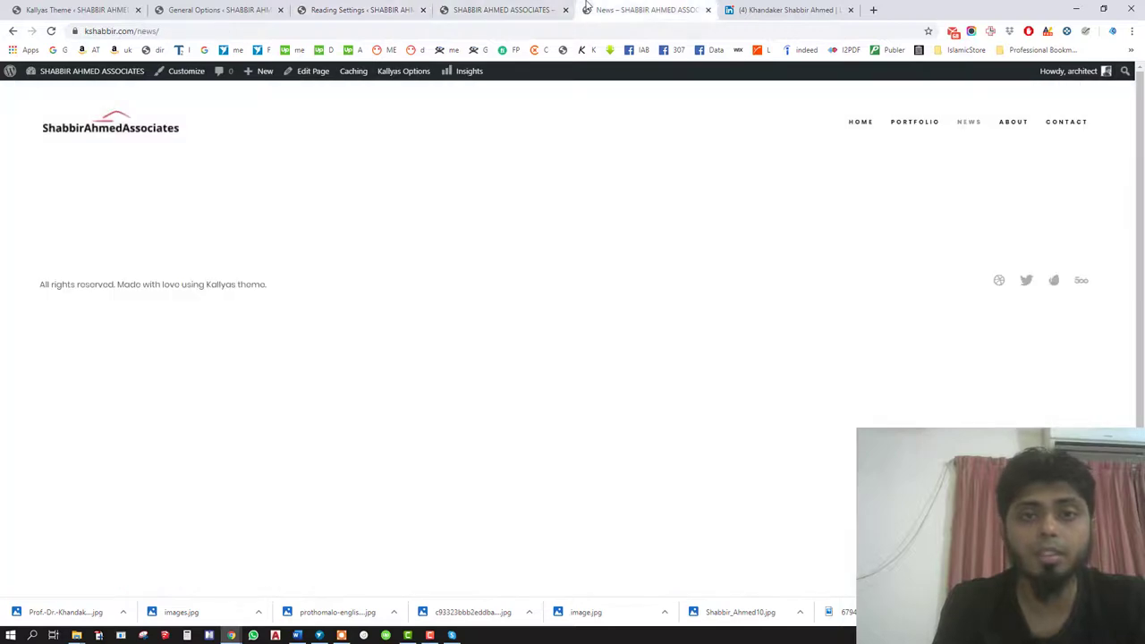
left_click(501, 9)
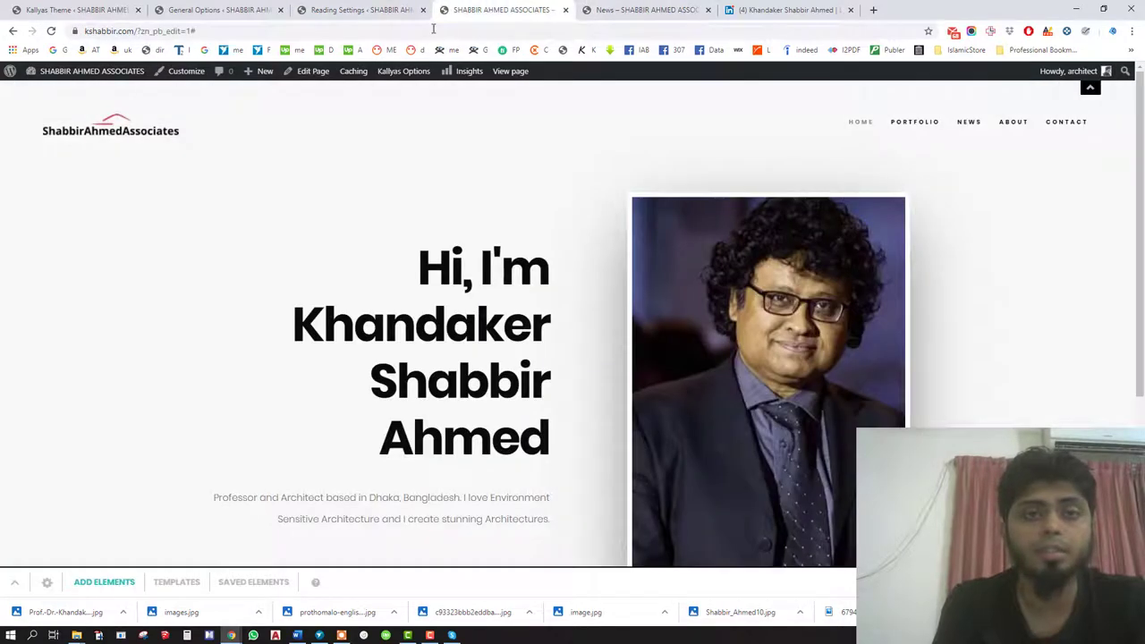
left_click(613, 7)
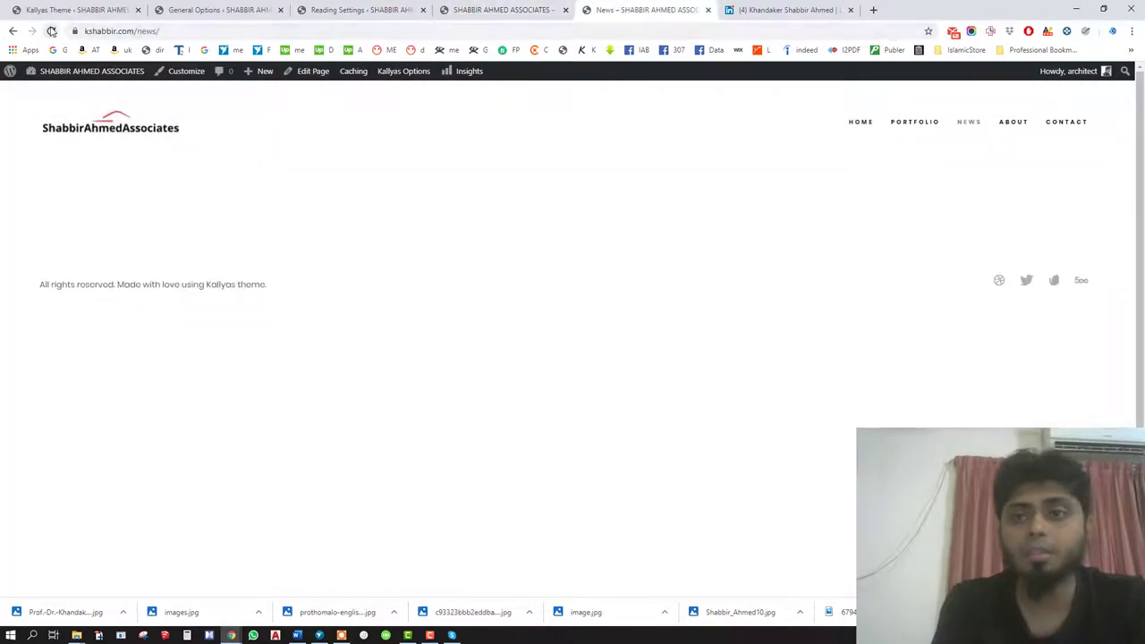
left_click(51, 30)
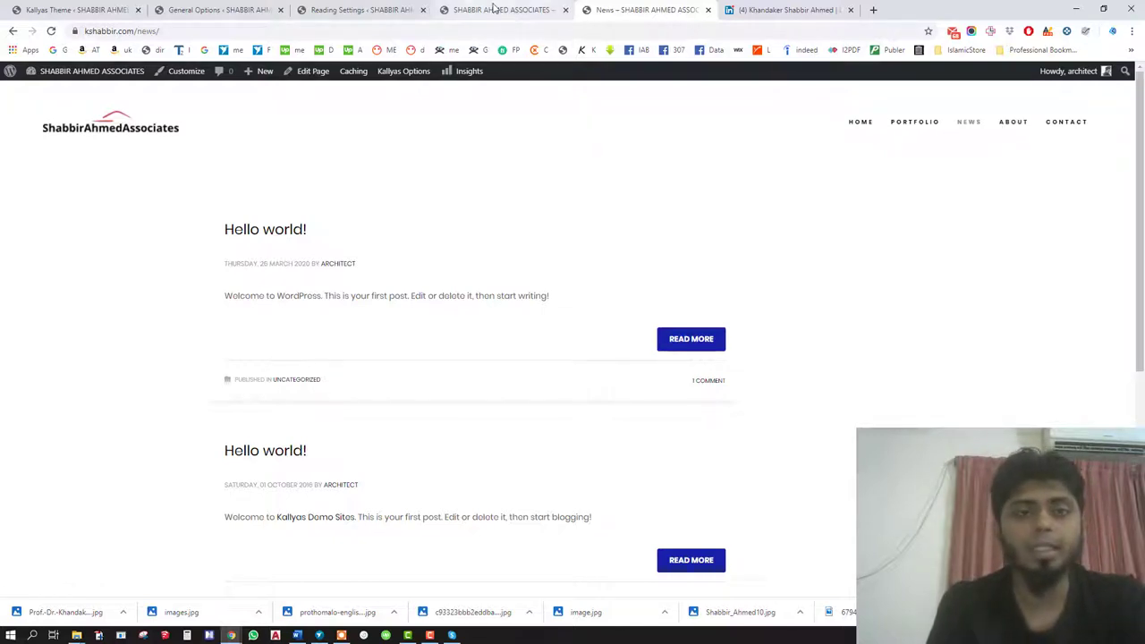
left_click(430, 635)
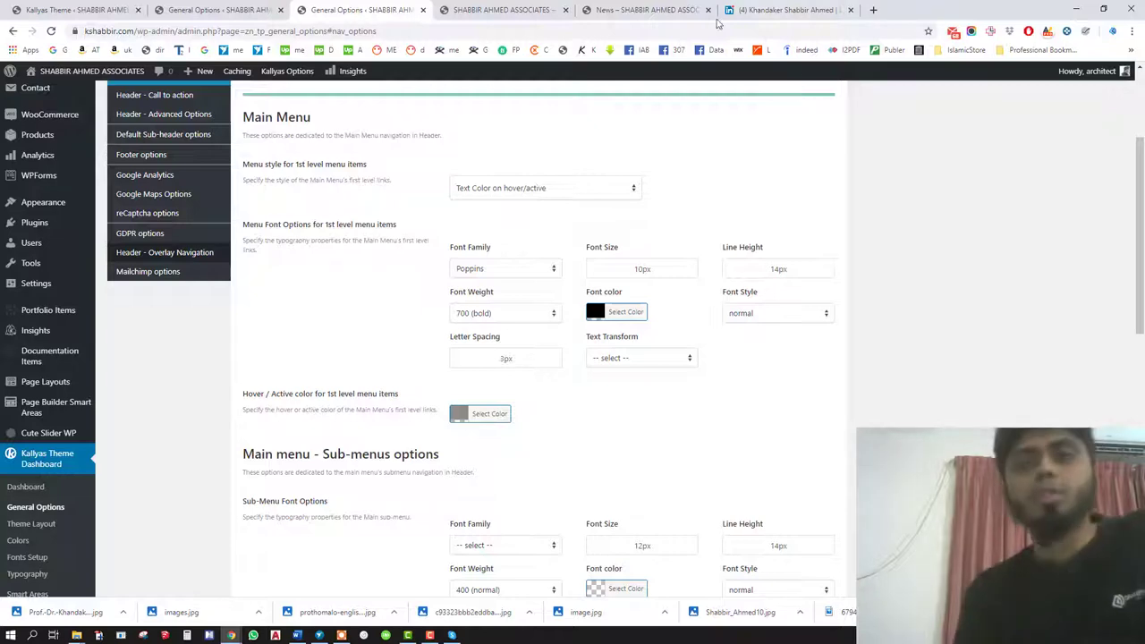
Compare the header navigation on the News page and the homepage editor, closing the developer tools for a full-width view.
left_click(690, 13)
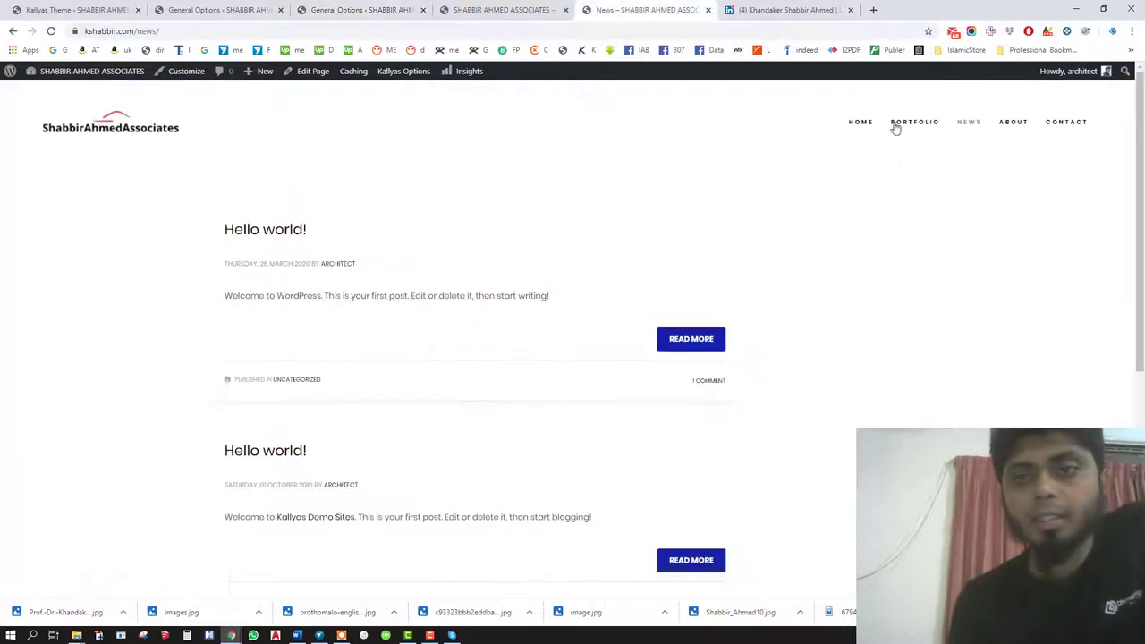
left_click(499, 18)
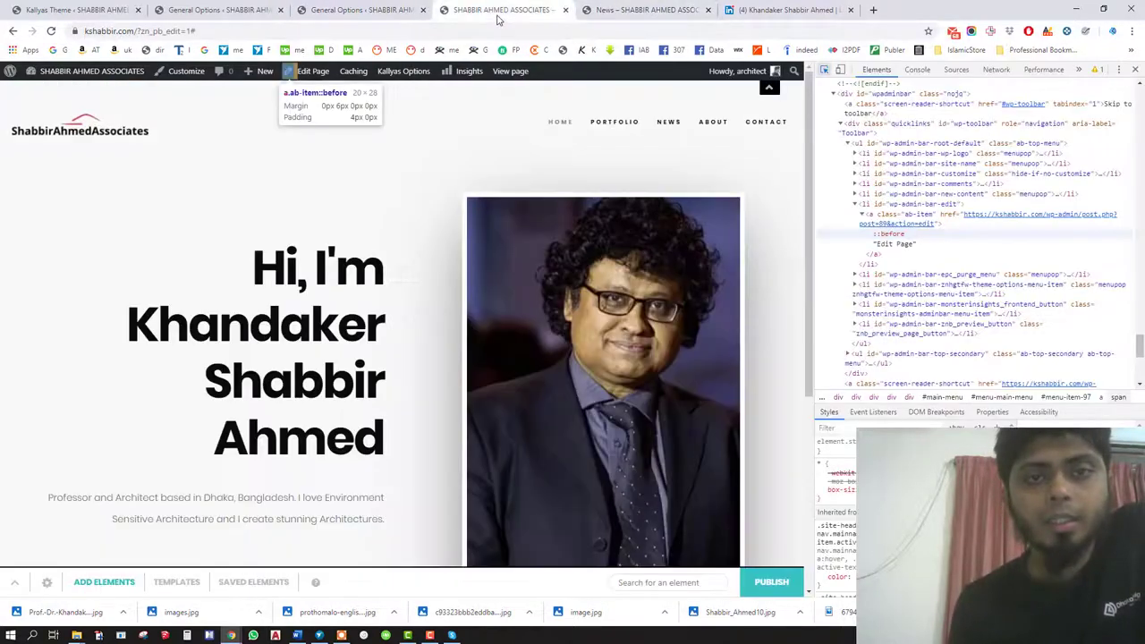
left_click(632, 11)
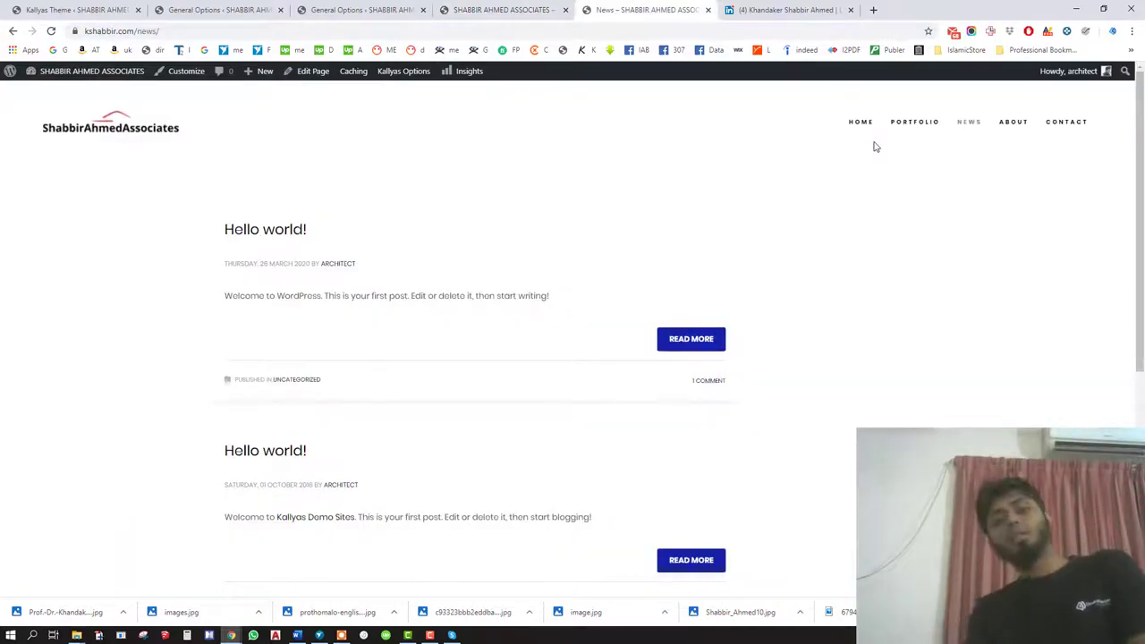
left_click(521, 7)
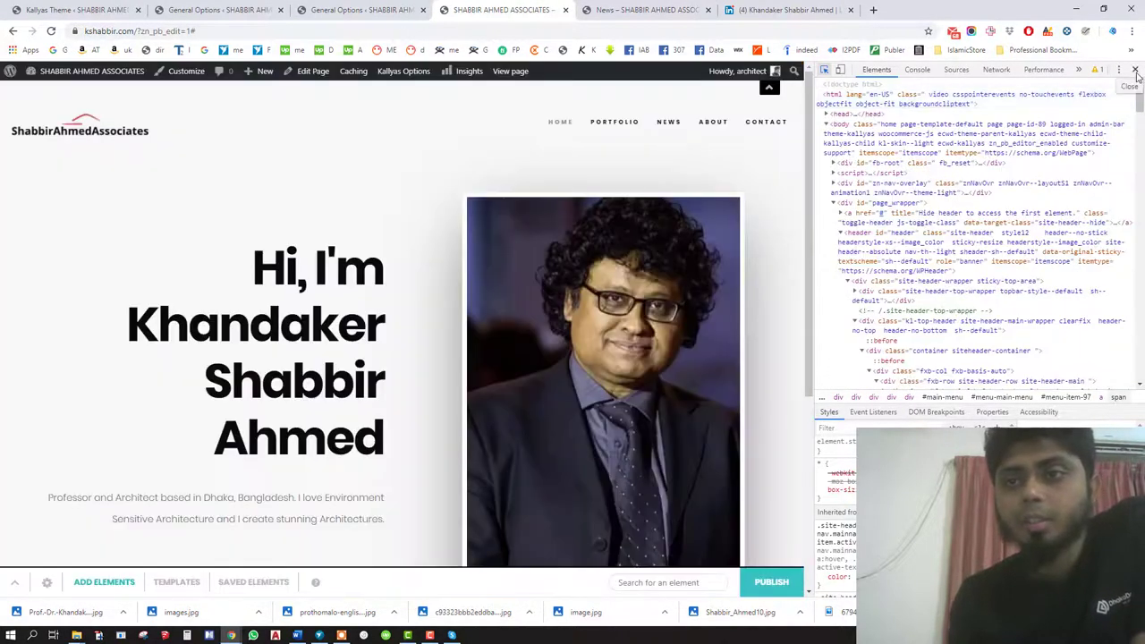
left_click(1134, 70)
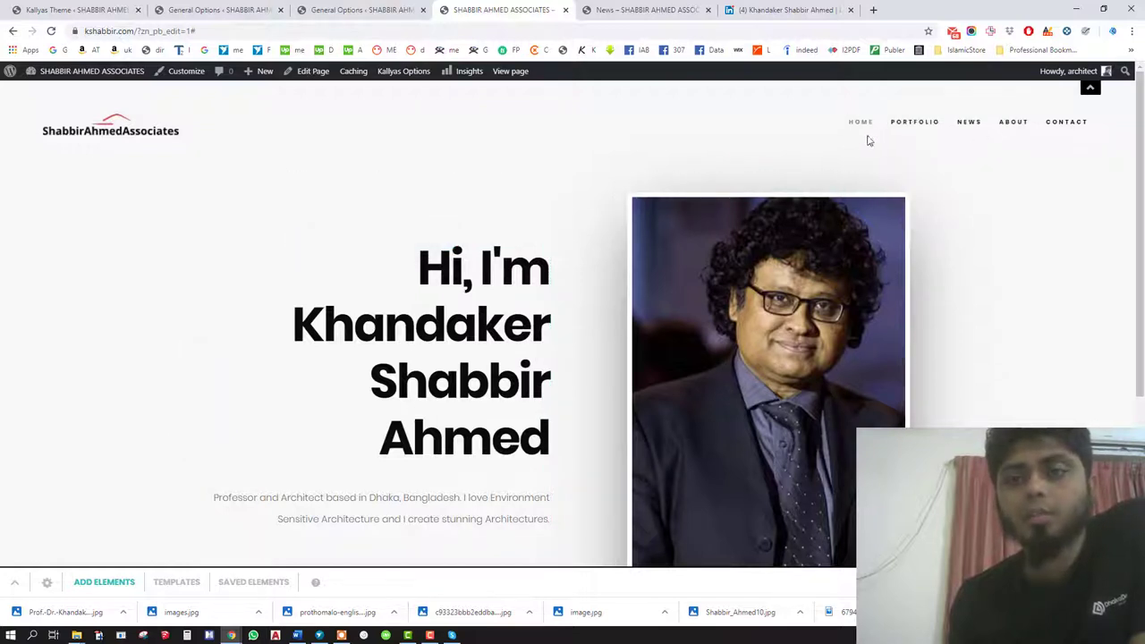
Inspect the Home item of the homepage's header navigation with the developer tools to check its font styling.
right_click(915, 148)
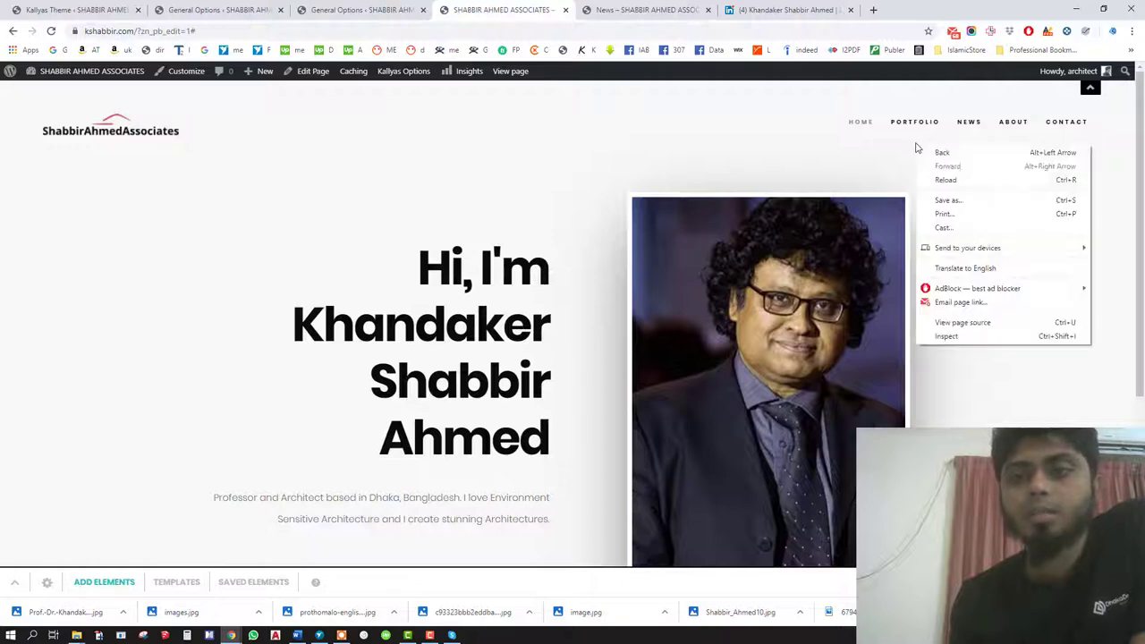
left_click(944, 337)
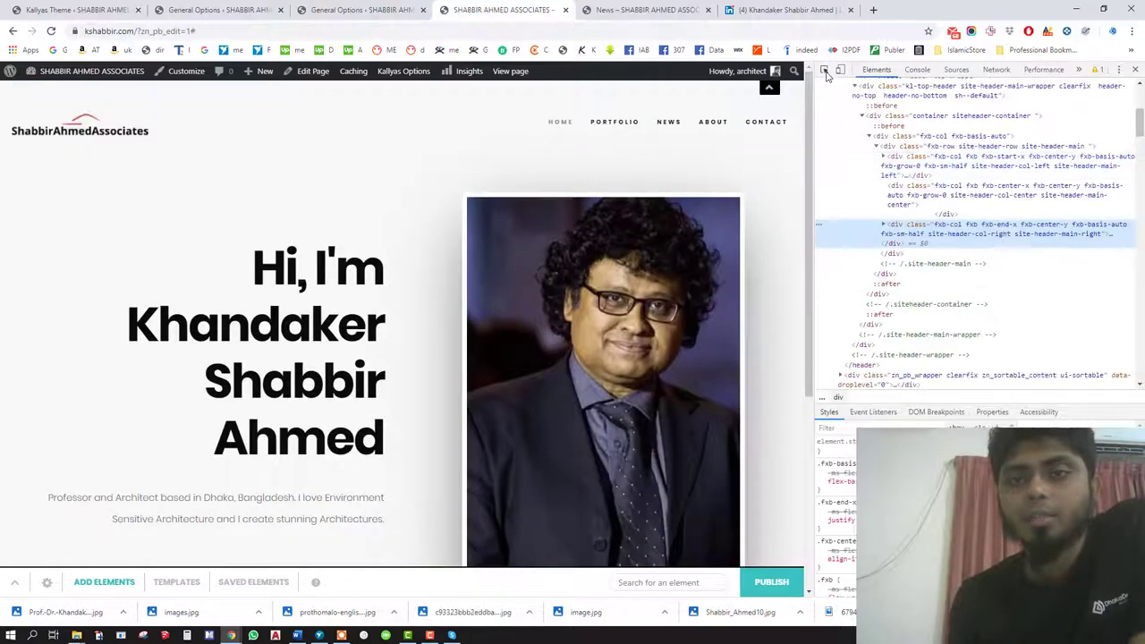
left_click(824, 71)
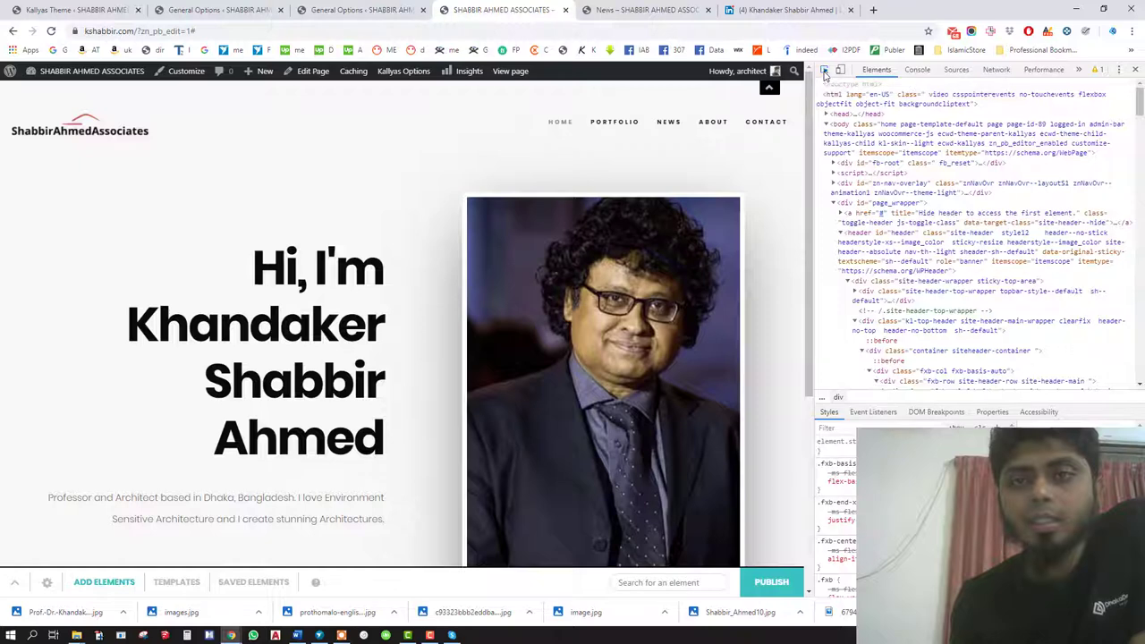
left_click(822, 71)
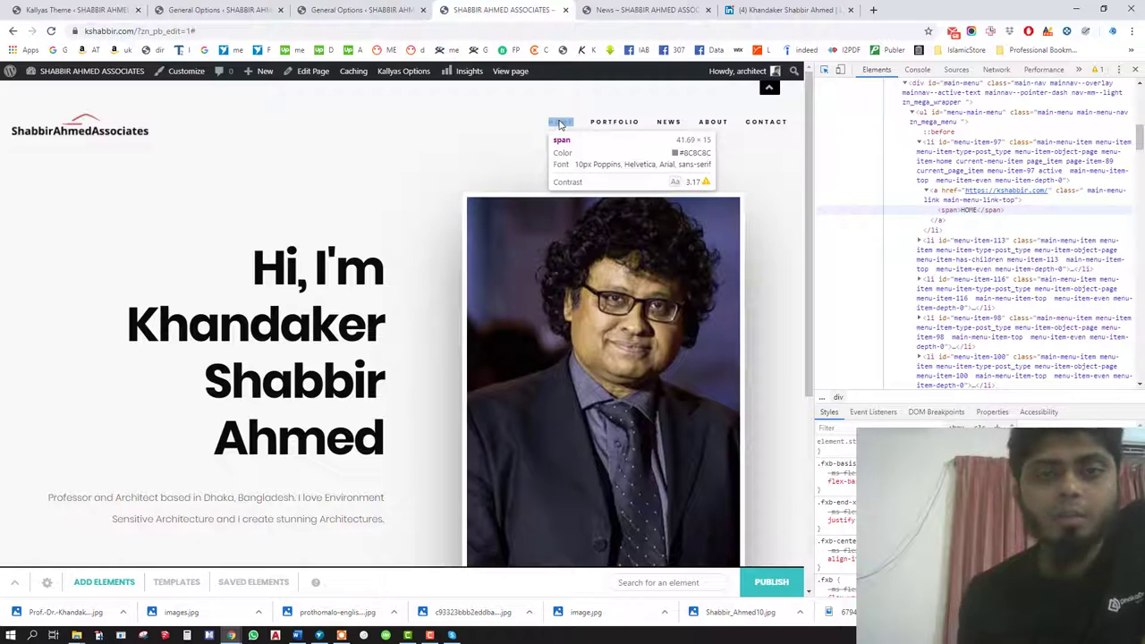
In the Kallyas navigation options, set the font size of the 1st level main menu items to 18px.
left_click(357, 9)
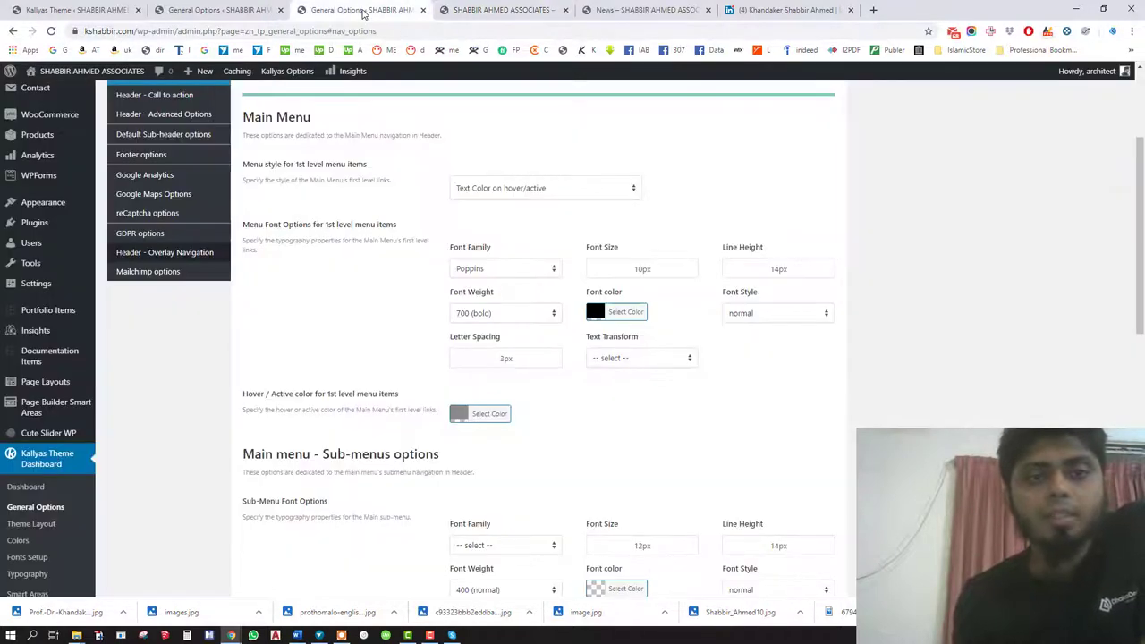
scroll(185, 213, "up", 2)
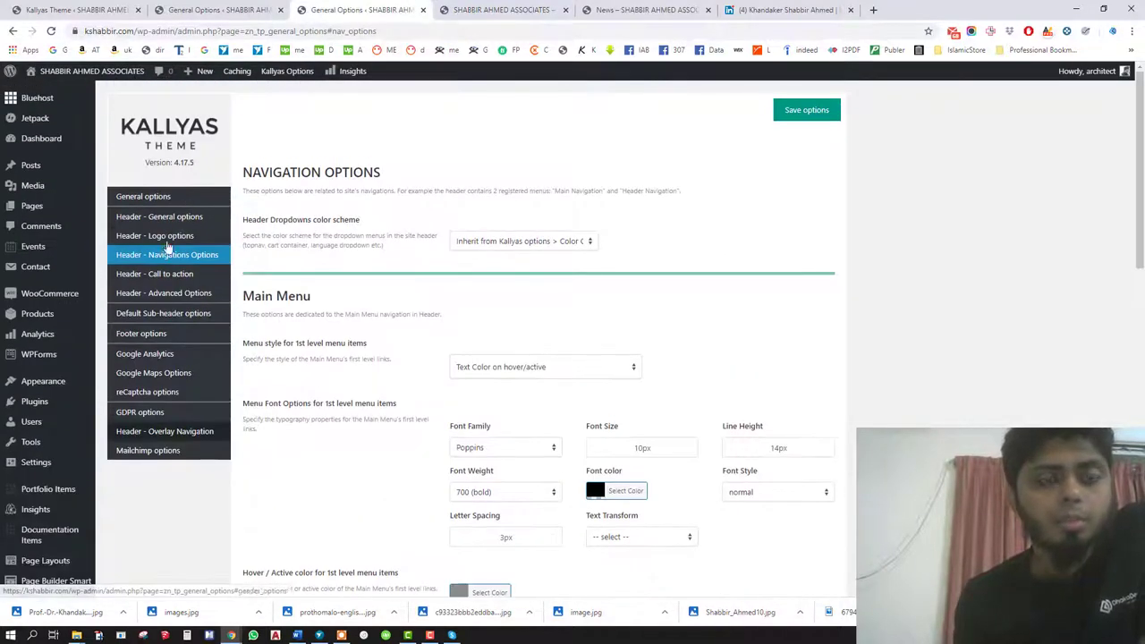
scroll(364, 272, "down", 2)
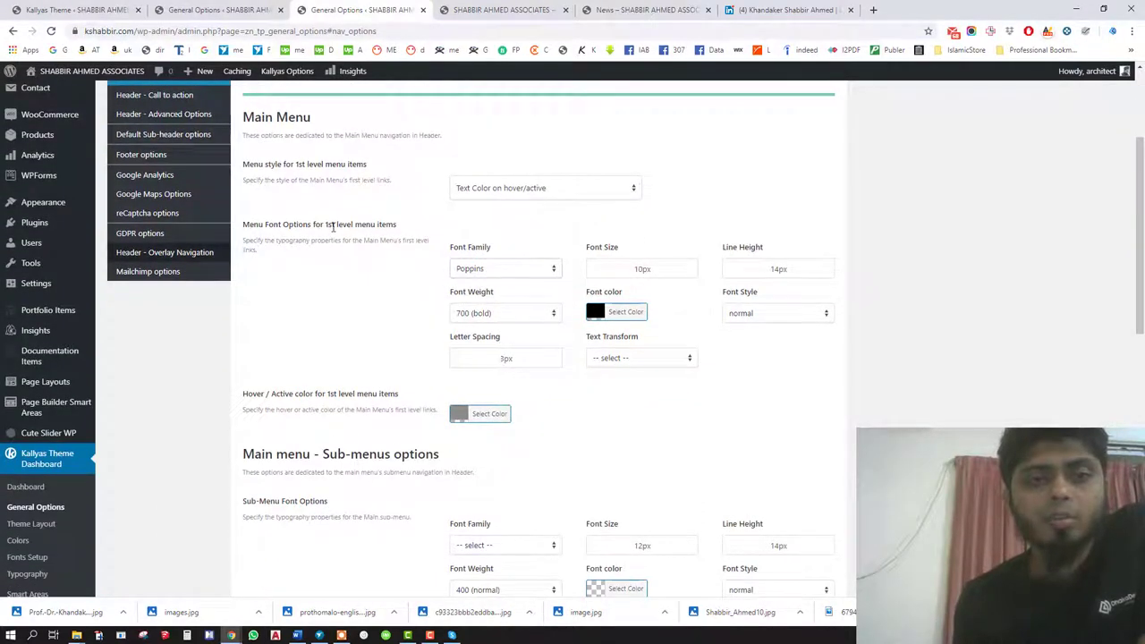
left_click(661, 268)
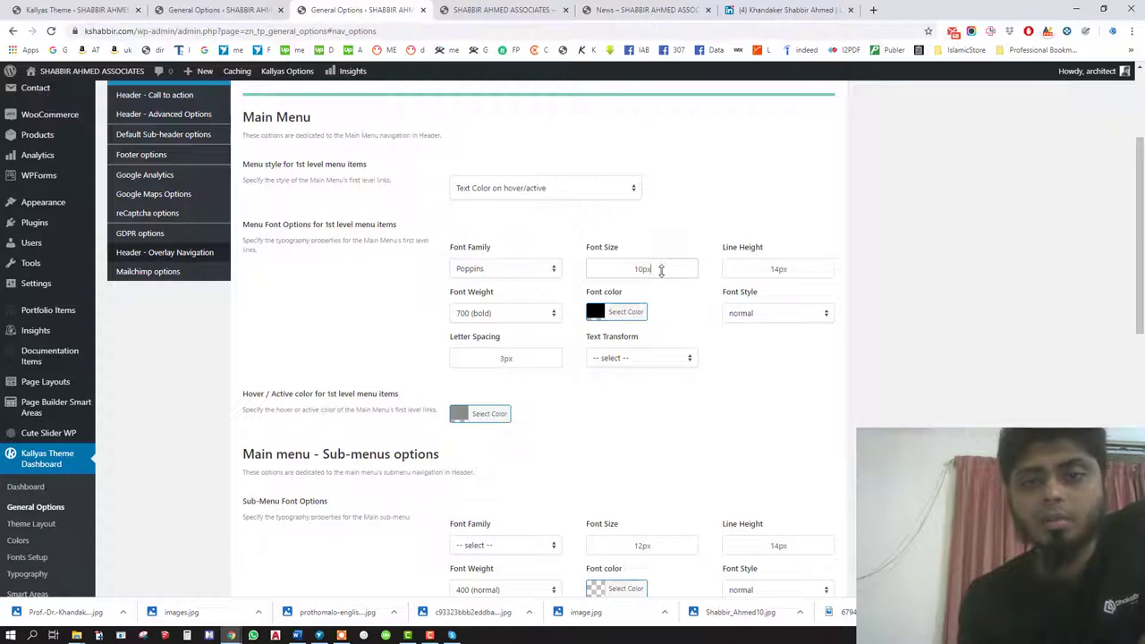
key("BackSpace")
key("BackSpace")
key("BackSpace")
key("BackSpace")
type("14px")
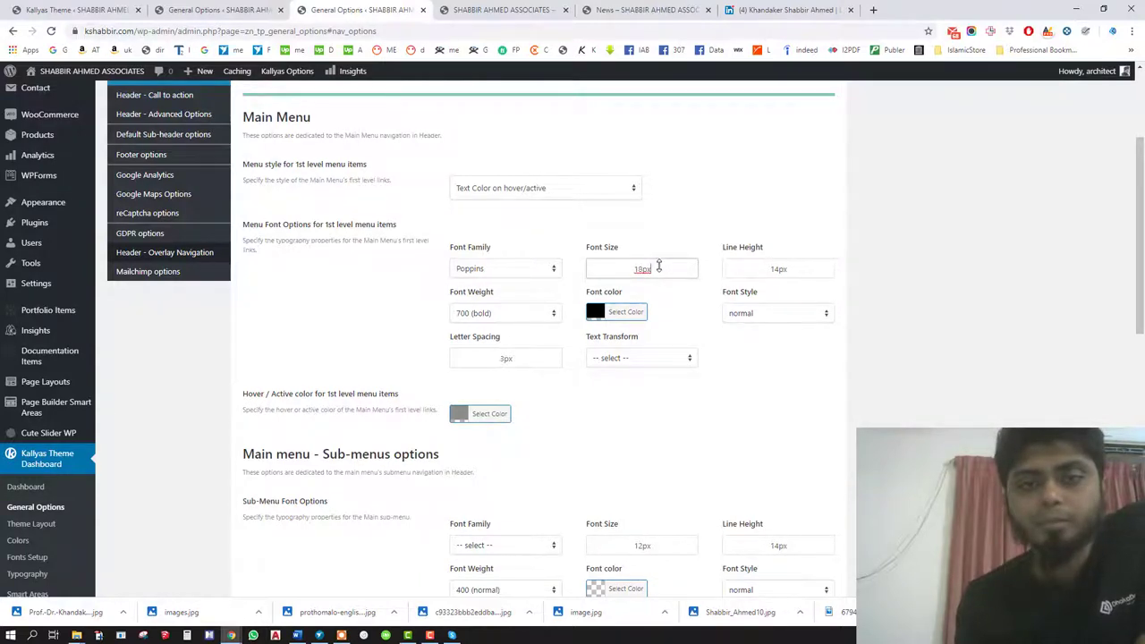
Set the line height of the 1st level main menu items to 20.
left_click(800, 273)
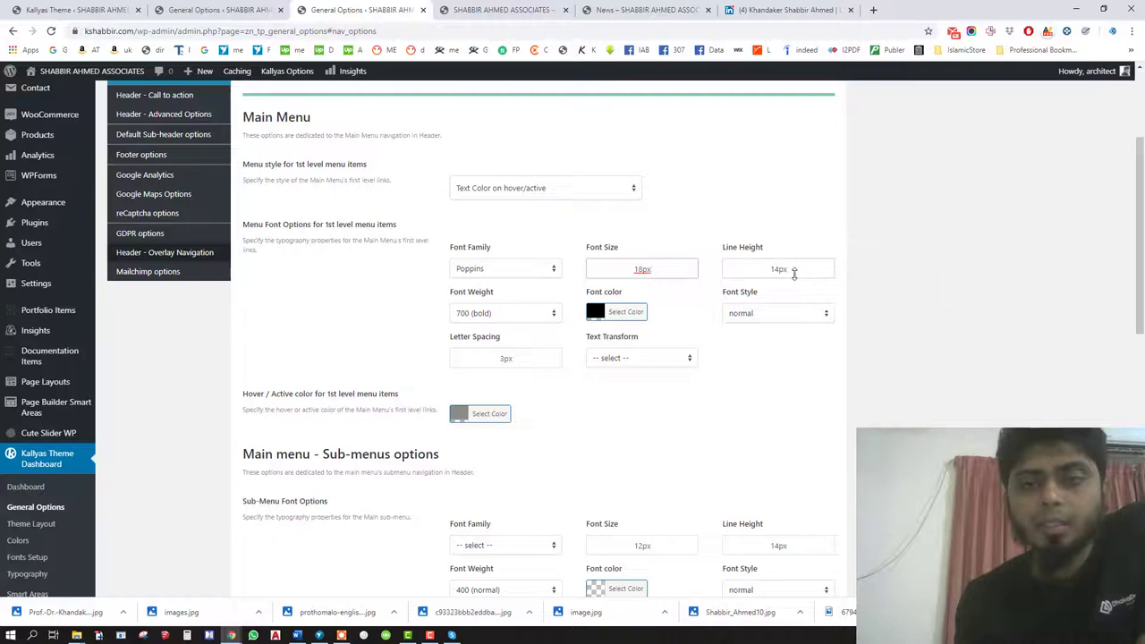
key("BackSpace")
key("BackSpace")
key("BackSpace")
key("BackSpace")
type("16px")
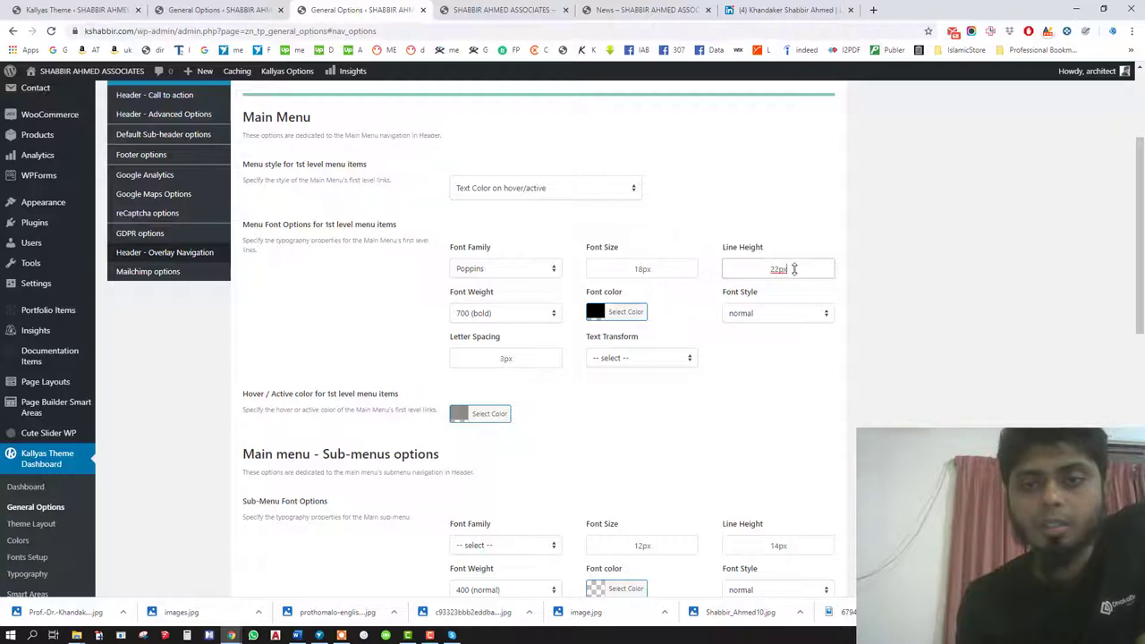
double_click(793, 269)
type("20")
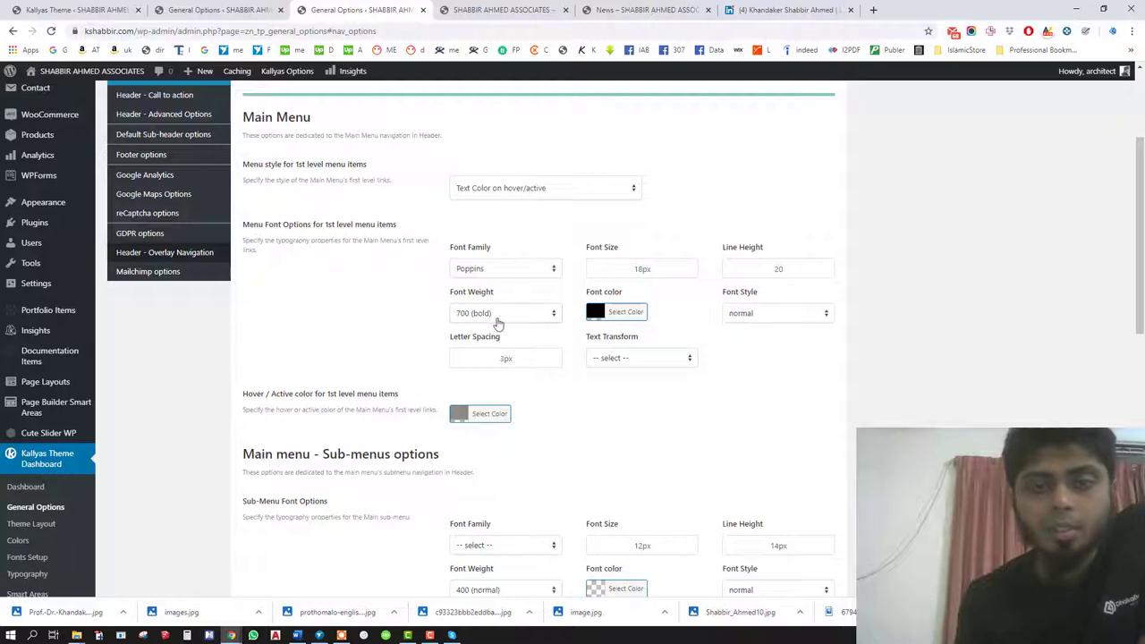
Set the font weight of the 1st level main menu items to 400 (normal) and save the theme options.
left_click(486, 315)
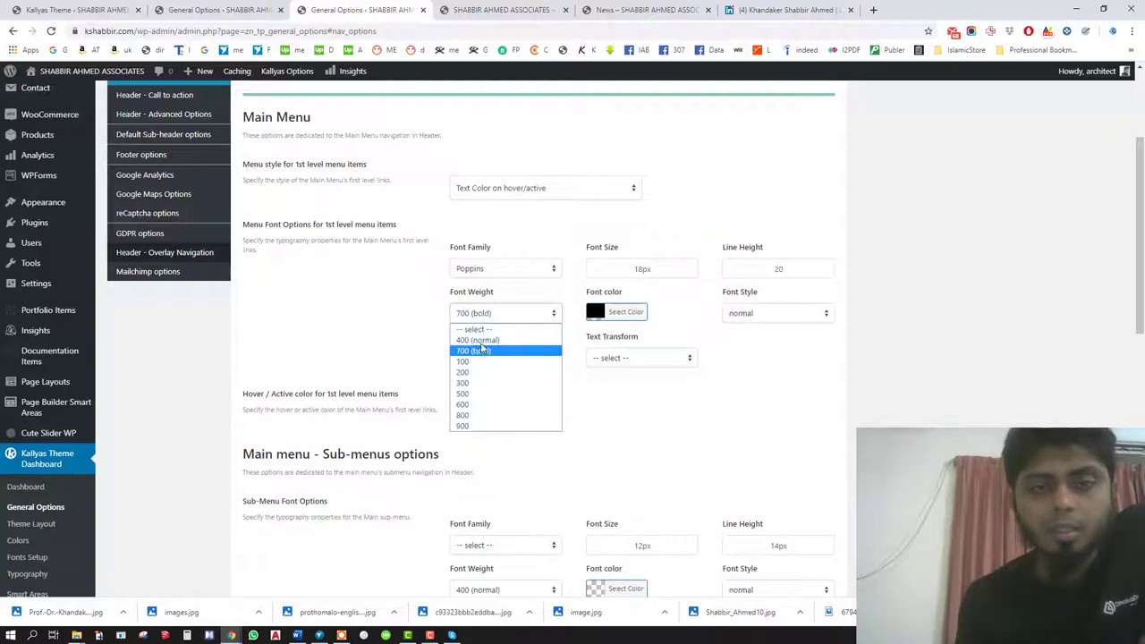
left_click(479, 341)
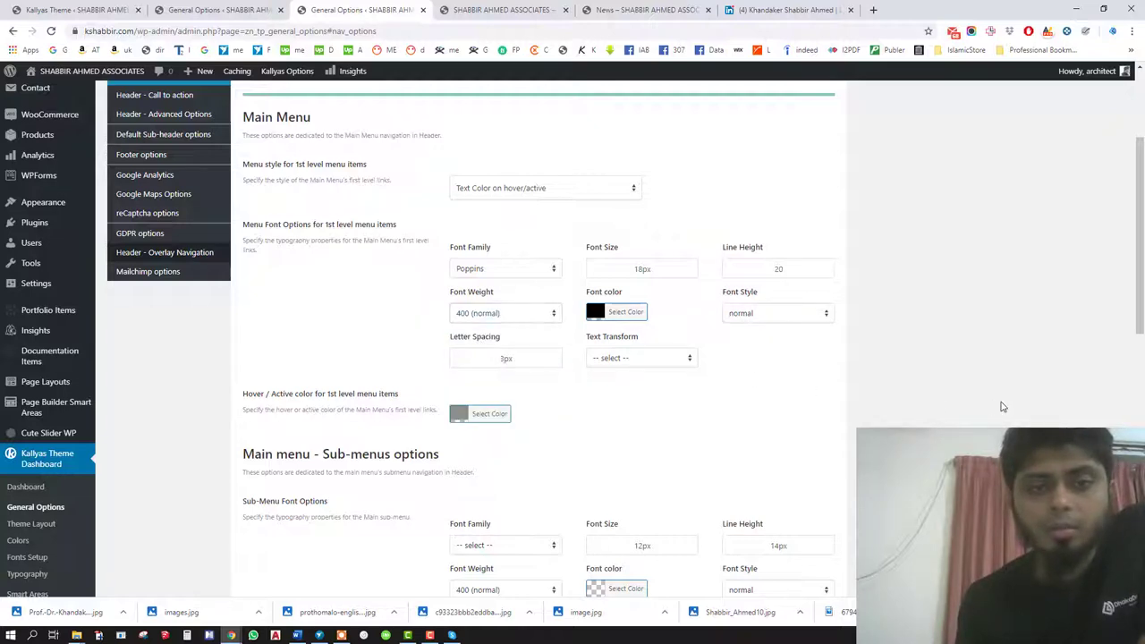
scroll(1000, 438, "down", 15)
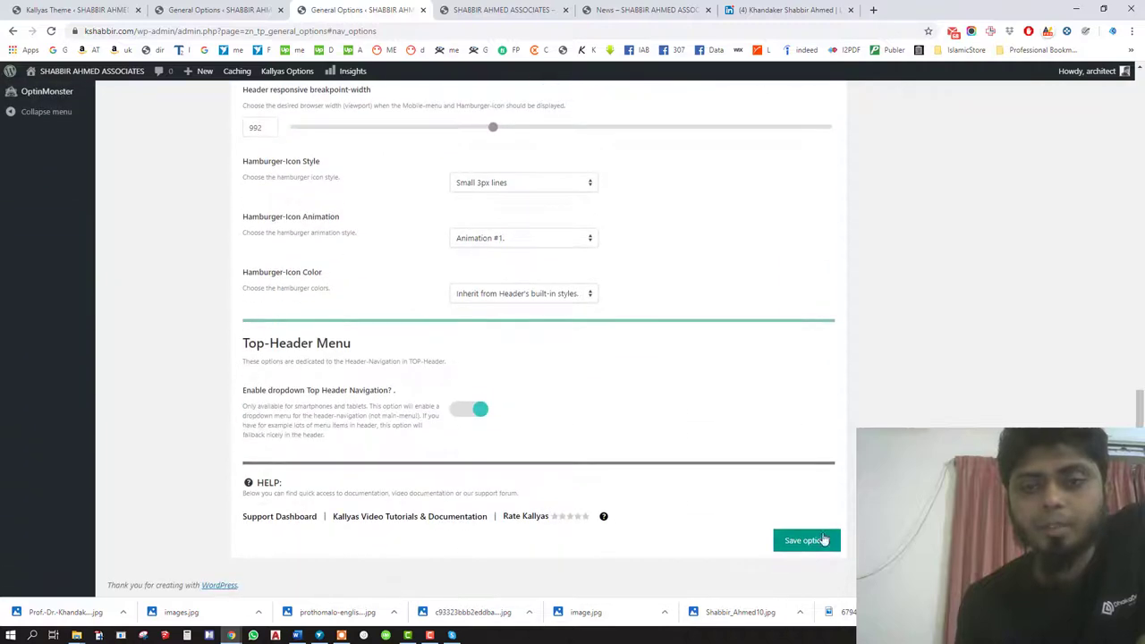
left_click(824, 540)
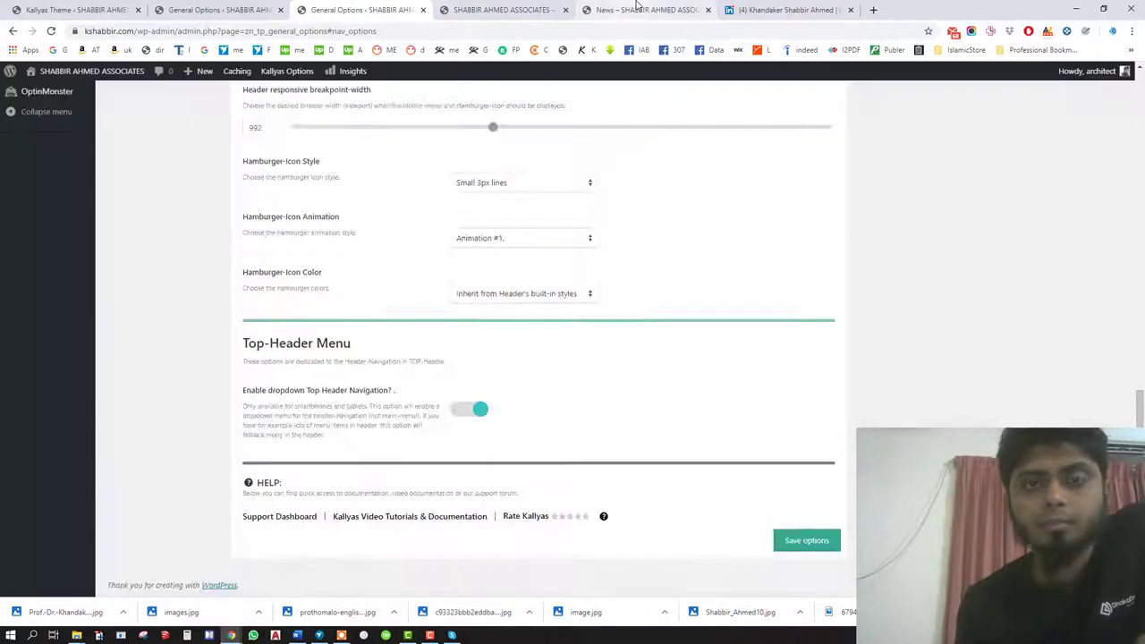
Switch to the browser's private window and reload the live homepage to check the header menu's size and position.
left_click(637, 7)
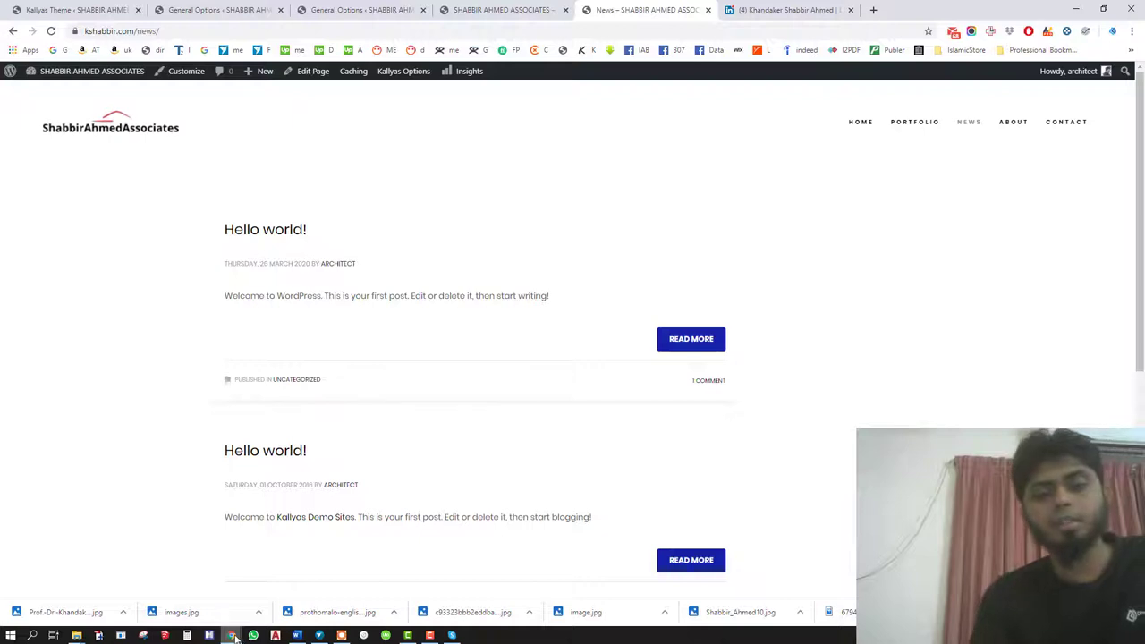
mouse_move(231, 634)
left_click(313, 580)
left_click(123, 120)
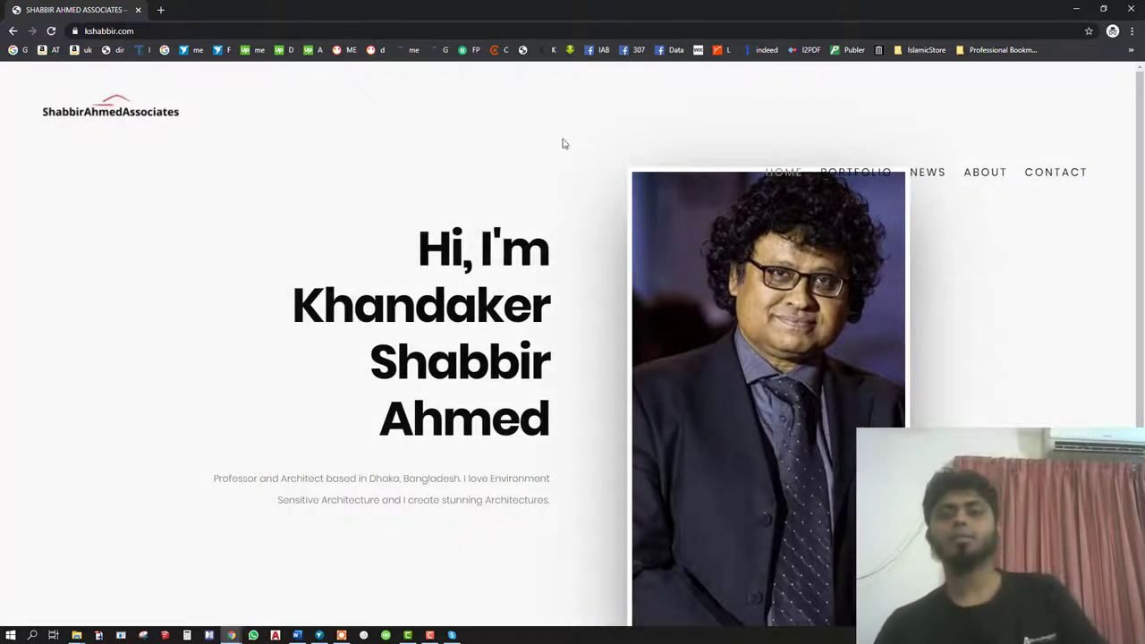
mouse_move(855, 179)
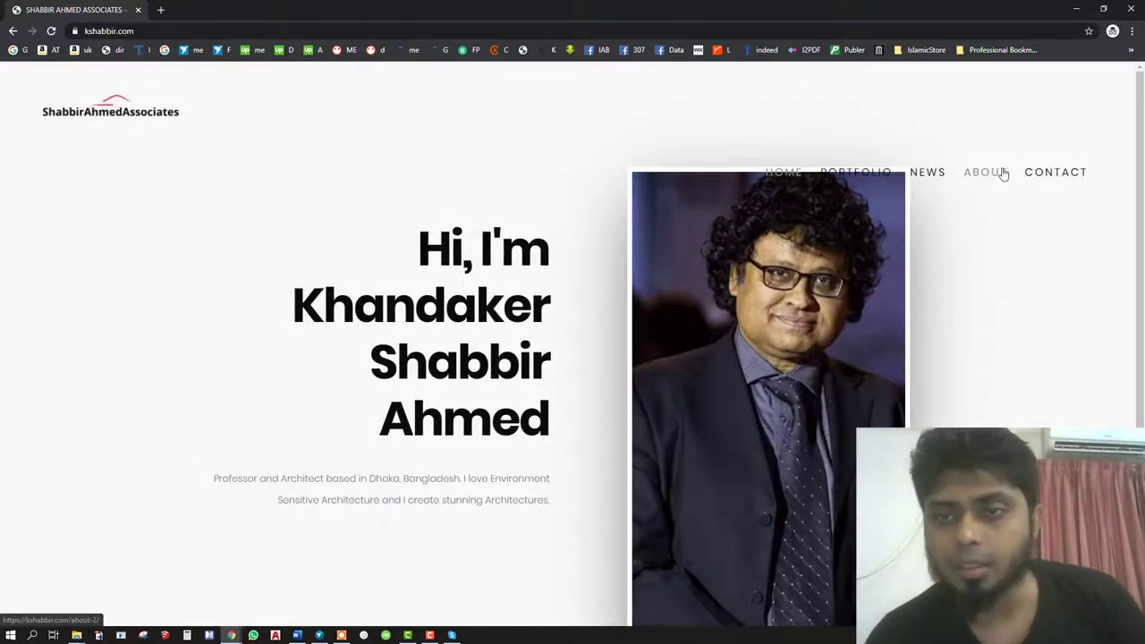
scroll(787, 219, "down", 3)
scroll(787, 219, "up", 3)
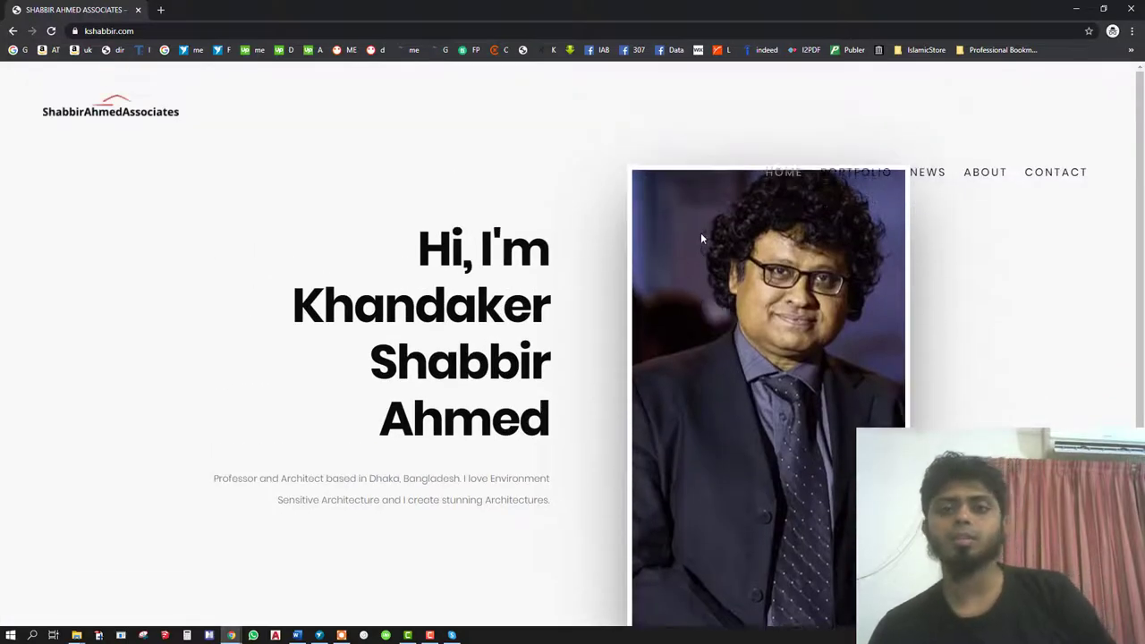
left_click(50, 32)
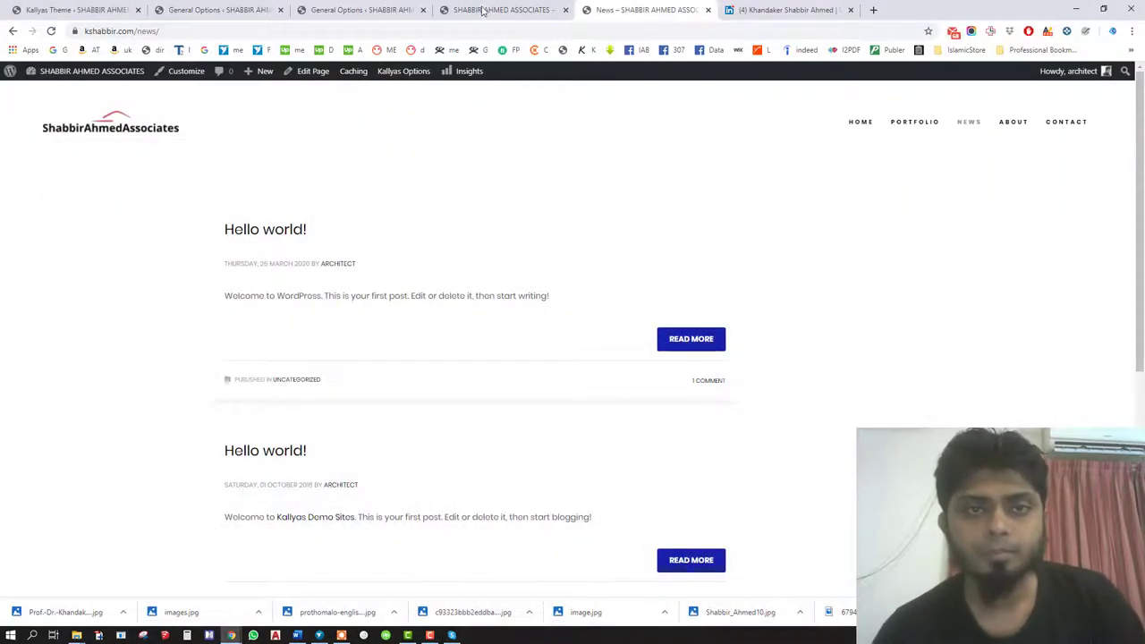
Set the 1st level main menu items to a 14px font size and 18px line height, and save the theme options.
left_click(483, 10)
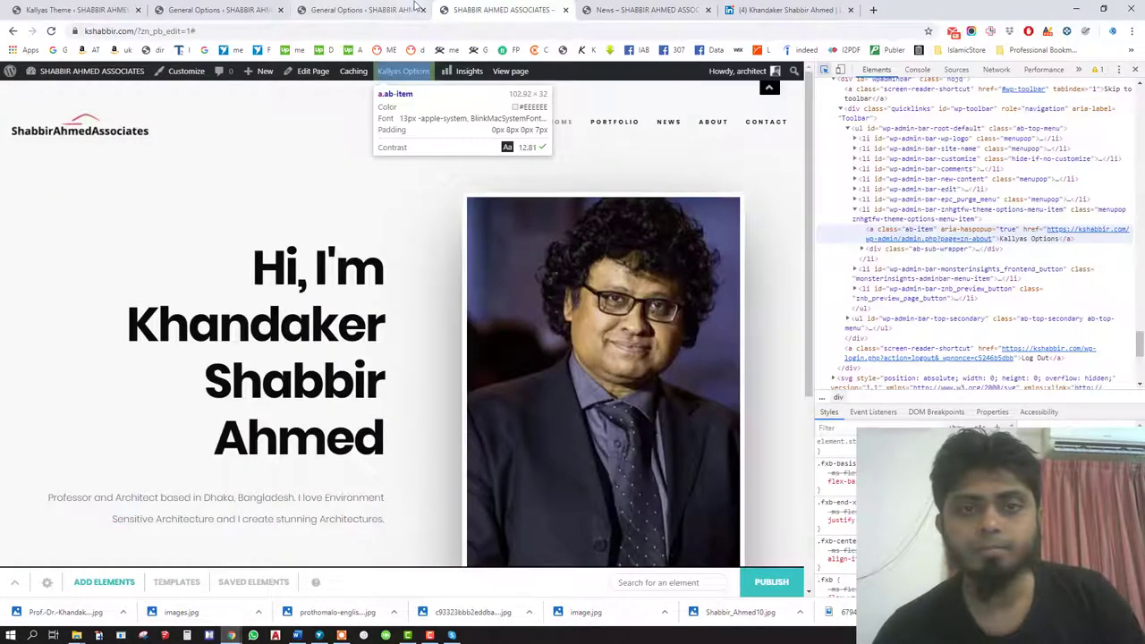
left_click(369, 8)
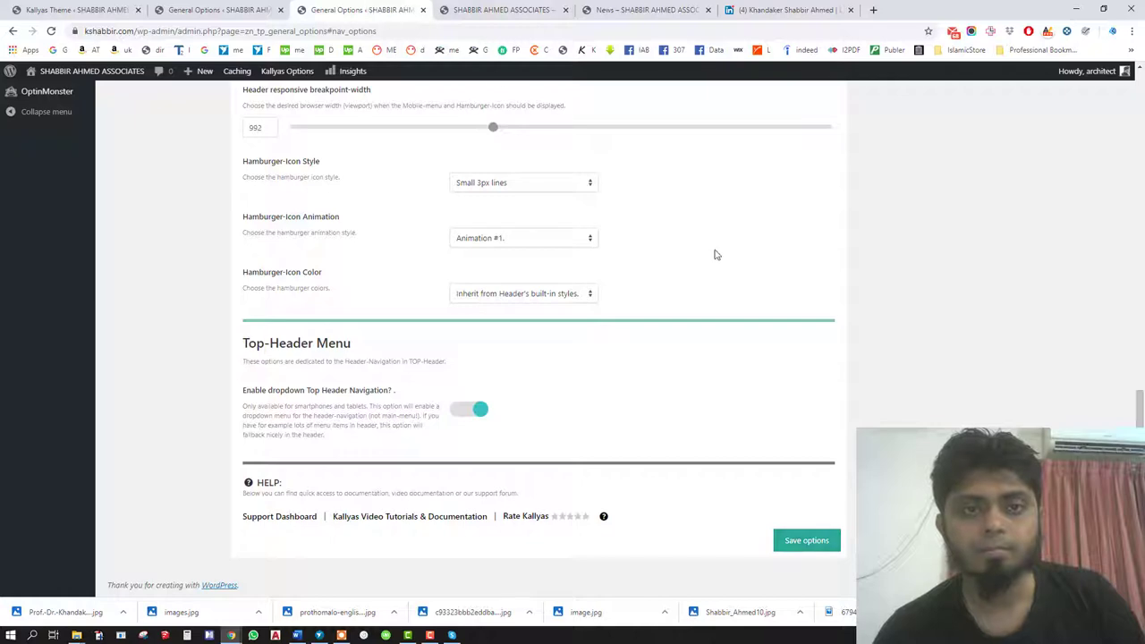
scroll(712, 253, "up", 4)
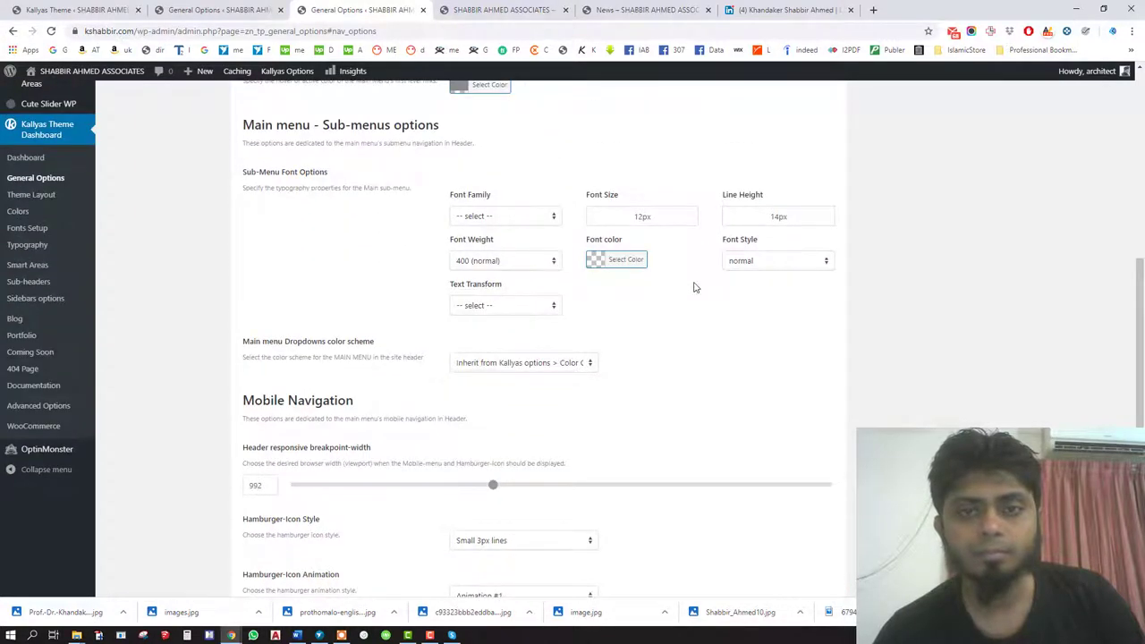
scroll(694, 287, "up", 3)
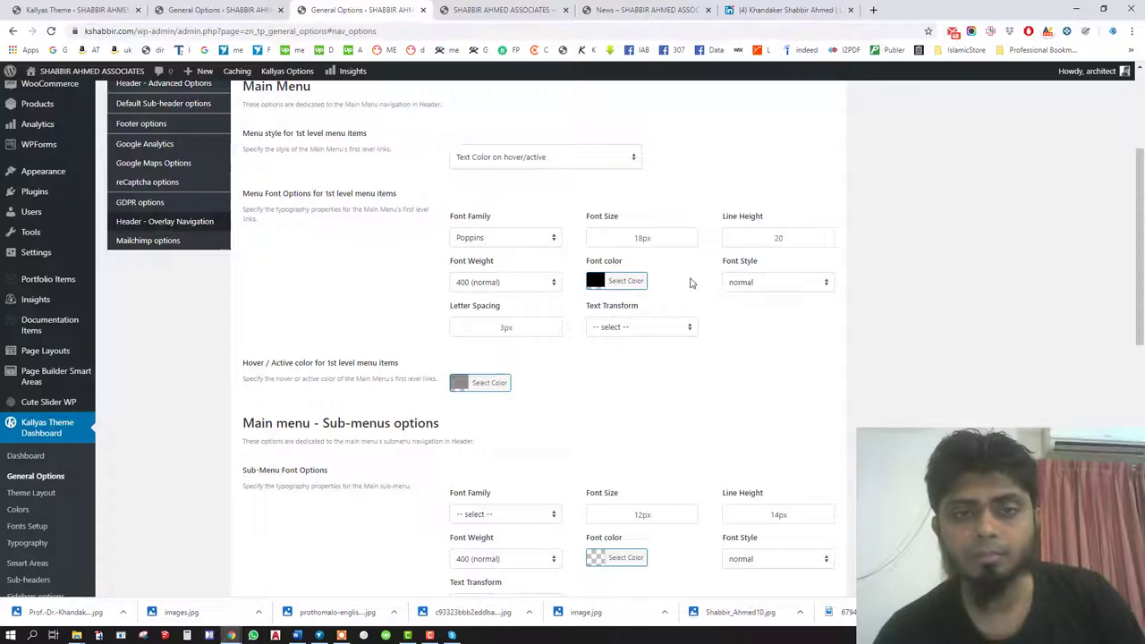
left_click(773, 237)
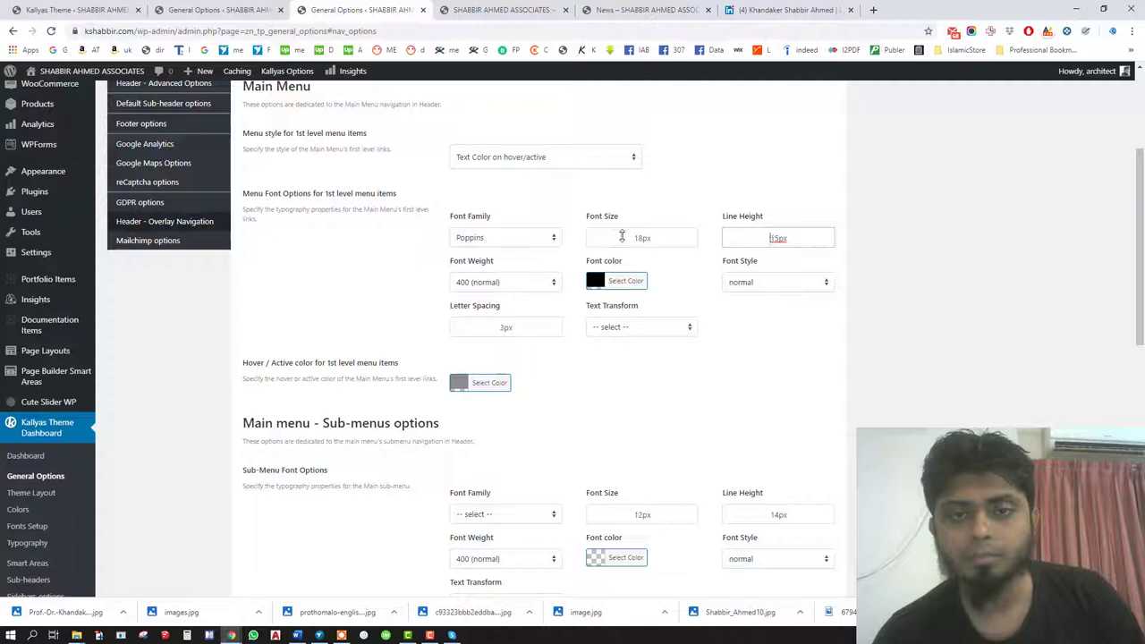
double_click(624, 237)
type("16px")
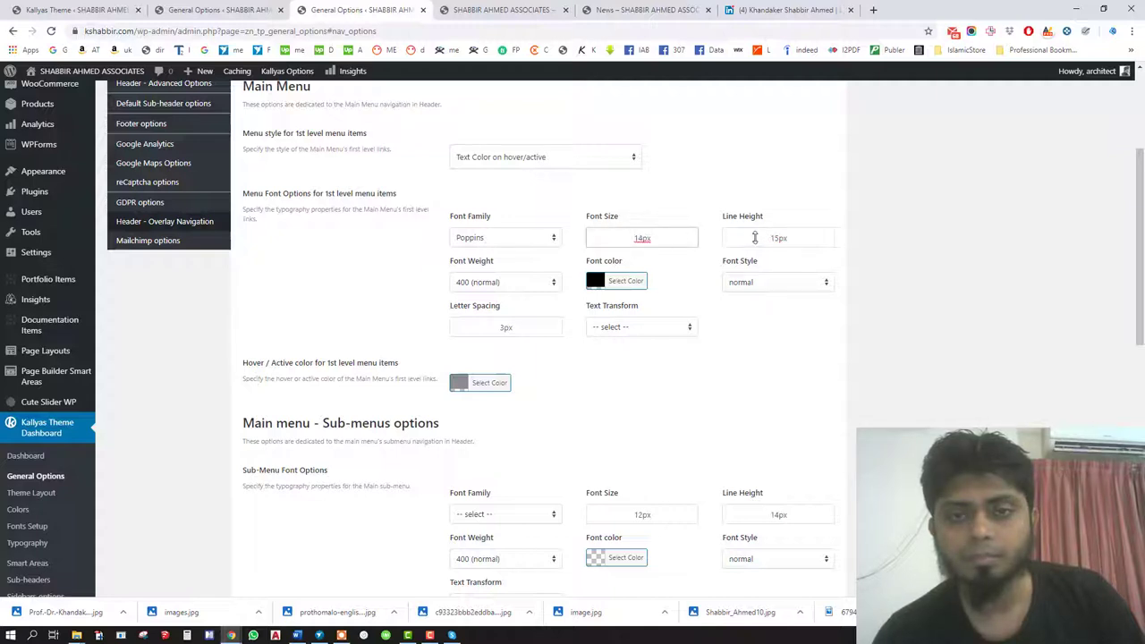
left_click(754, 237)
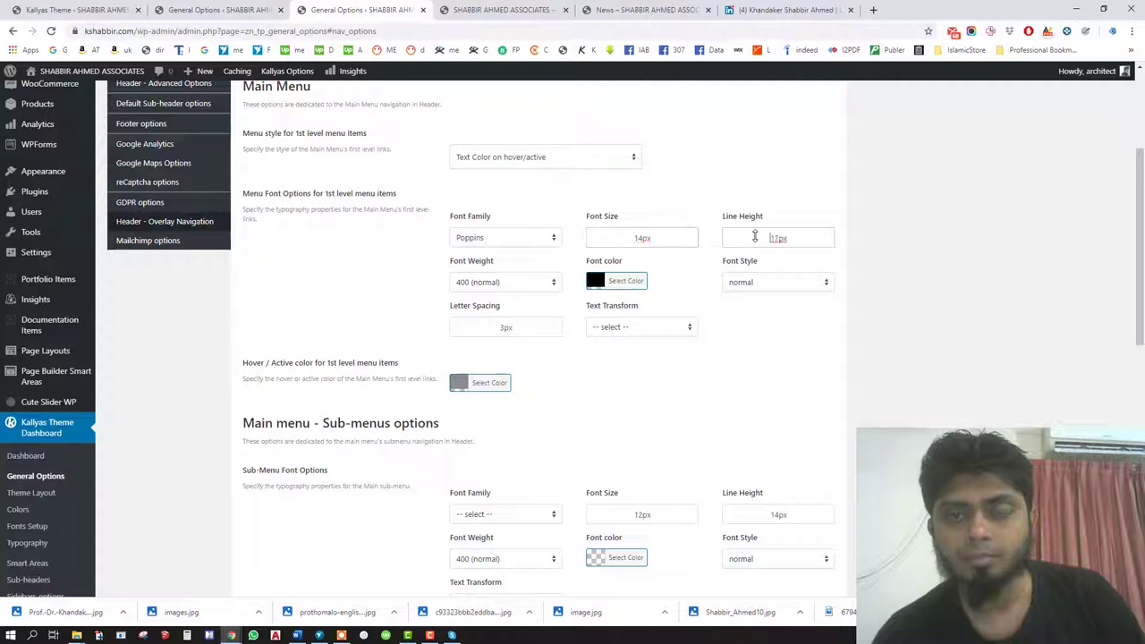
key("Up")
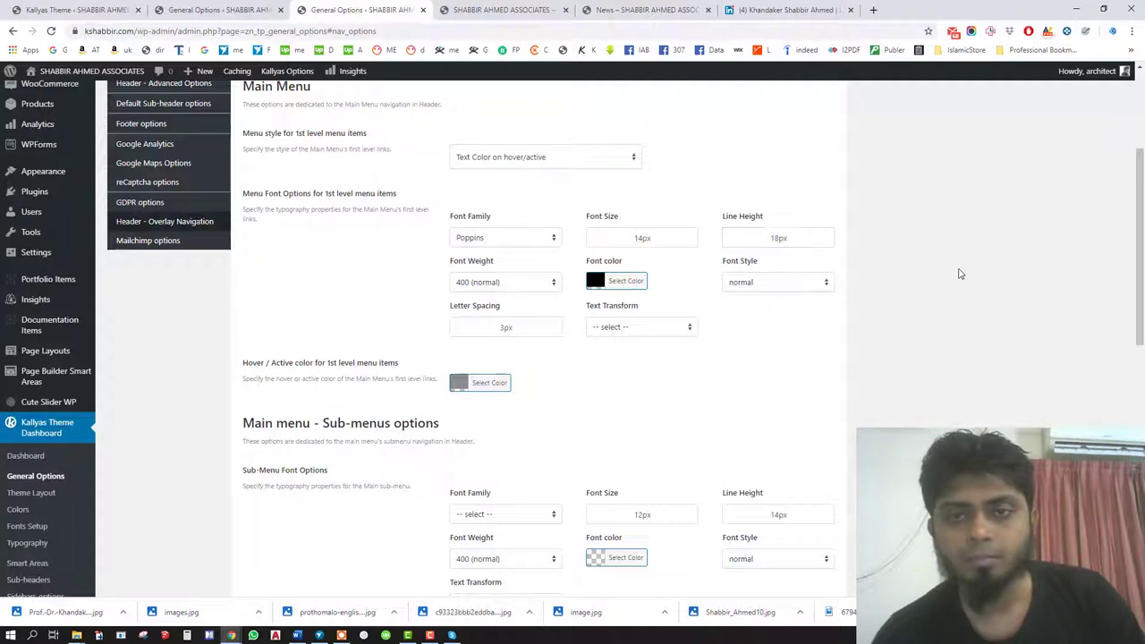
scroll(956, 266, "up", 3)
left_click(806, 120)
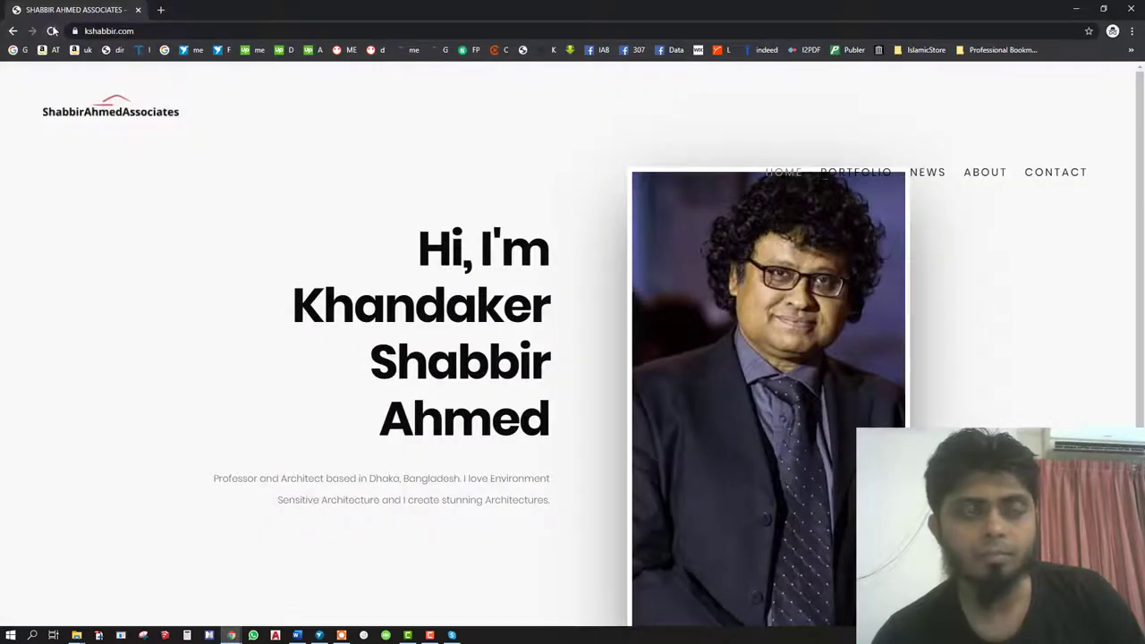
Reload the live homepage in the private window and check the header menu's layout and Portfolio's sub-items.
left_click(54, 31)
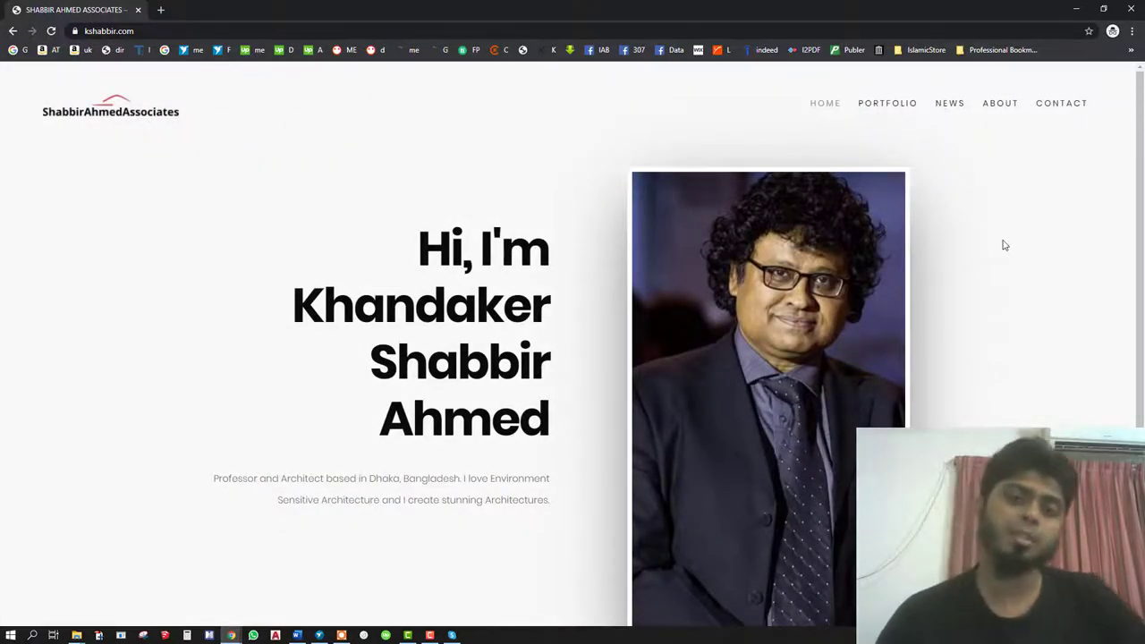
scroll(811, 279, "down", 3)
scroll(800, 359, "up", 3)
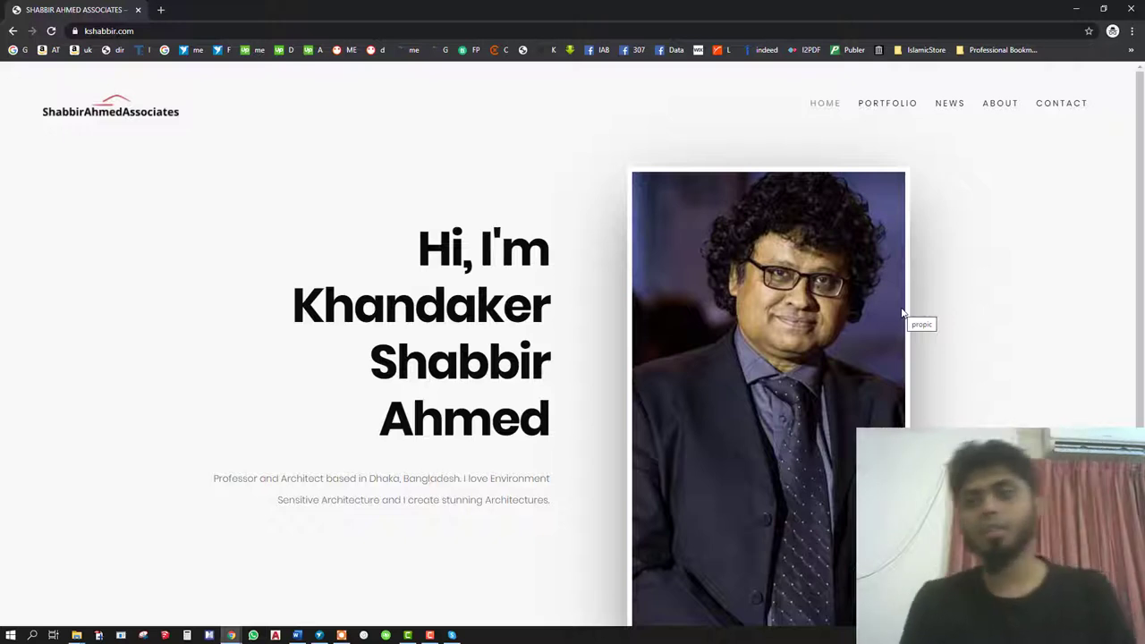
mouse_move(899, 103)
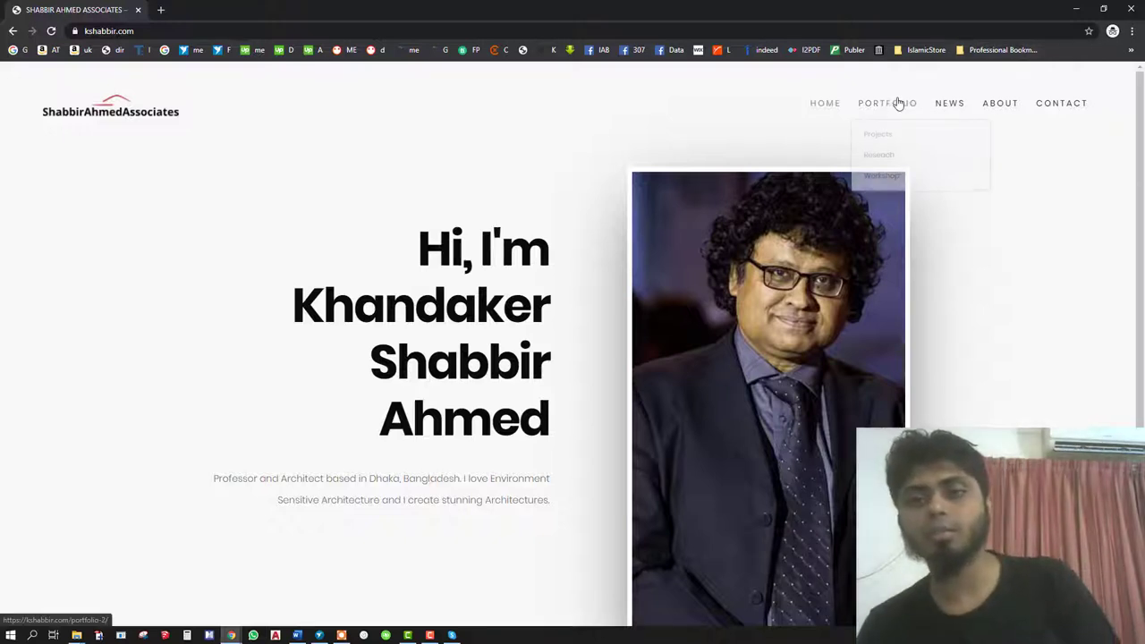